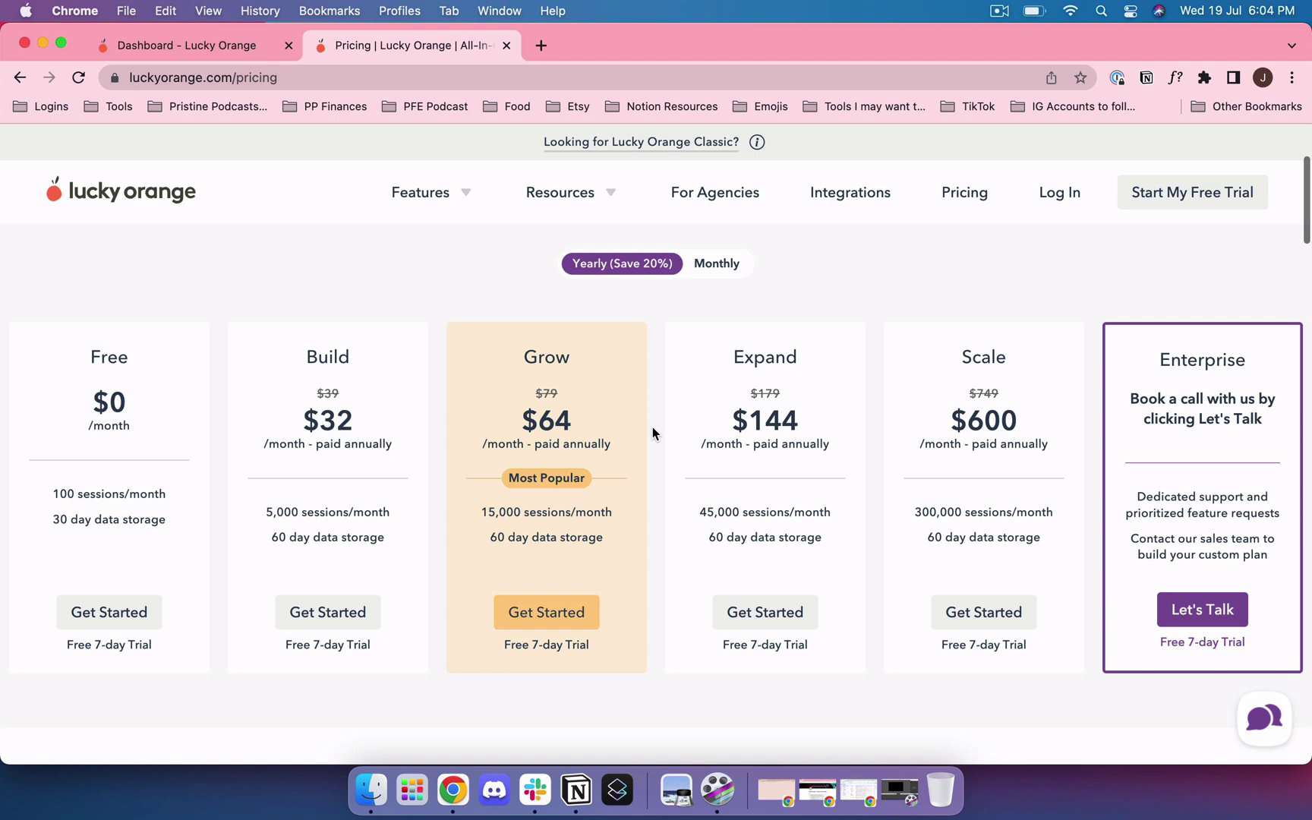
- Highlight the Free plan's 100 sessions/month and 30 day data storage lines on pricing
scroll(652, 427, "up", 2)
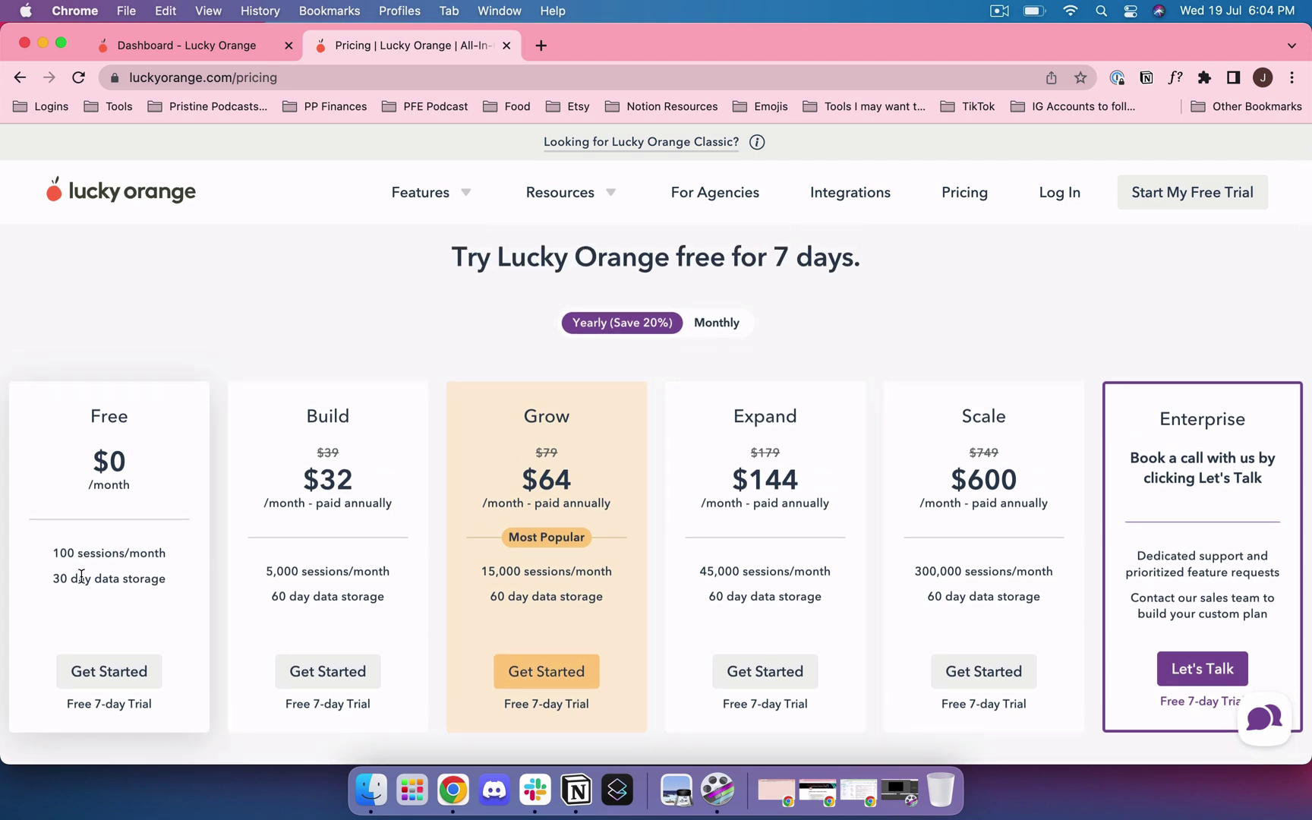
scroll(66, 573, "down", 1)
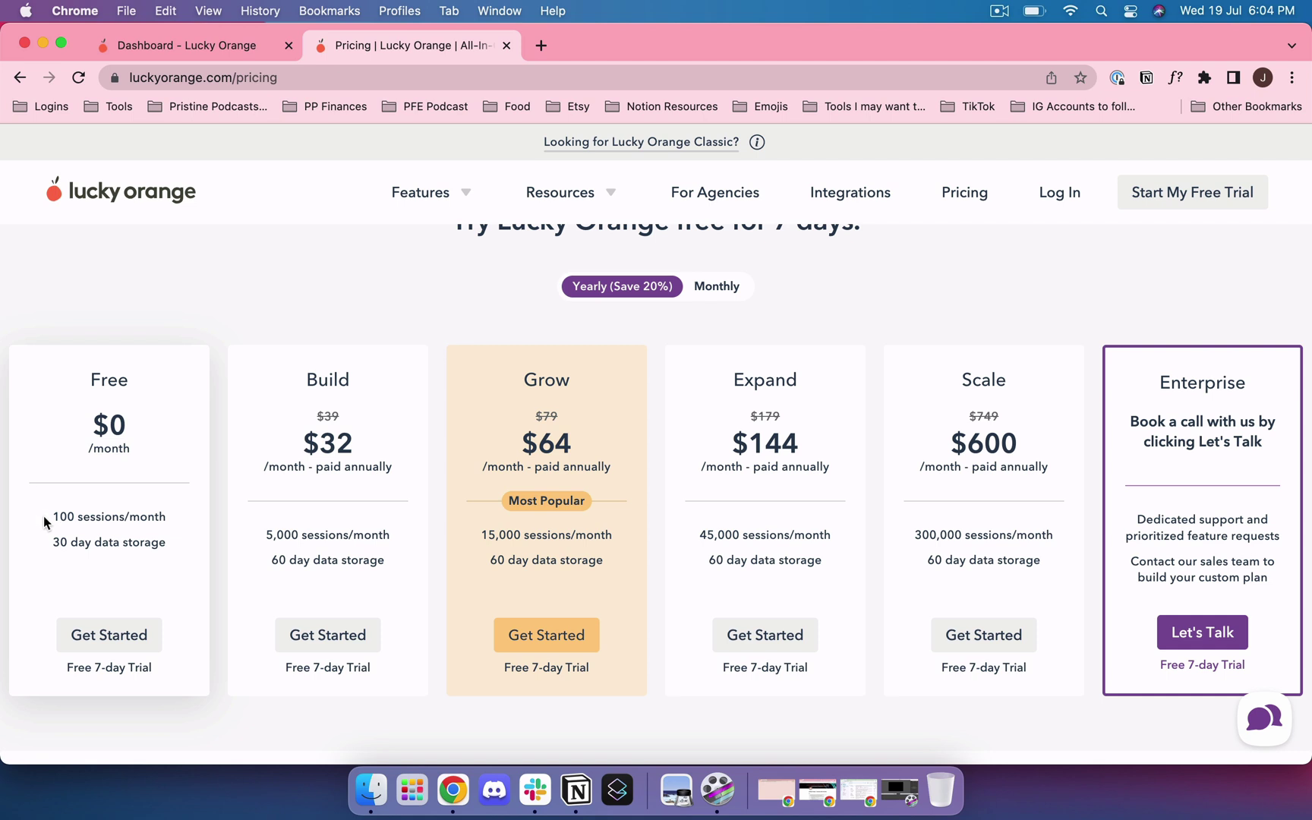
left_click_drag(50, 517, 166, 516)
left_click_drag(55, 544, 173, 554)
left_click(147, 554)
- Review the Features menu and the Free plan's sessions line, then return to the dashboard
left_click(467, 199)
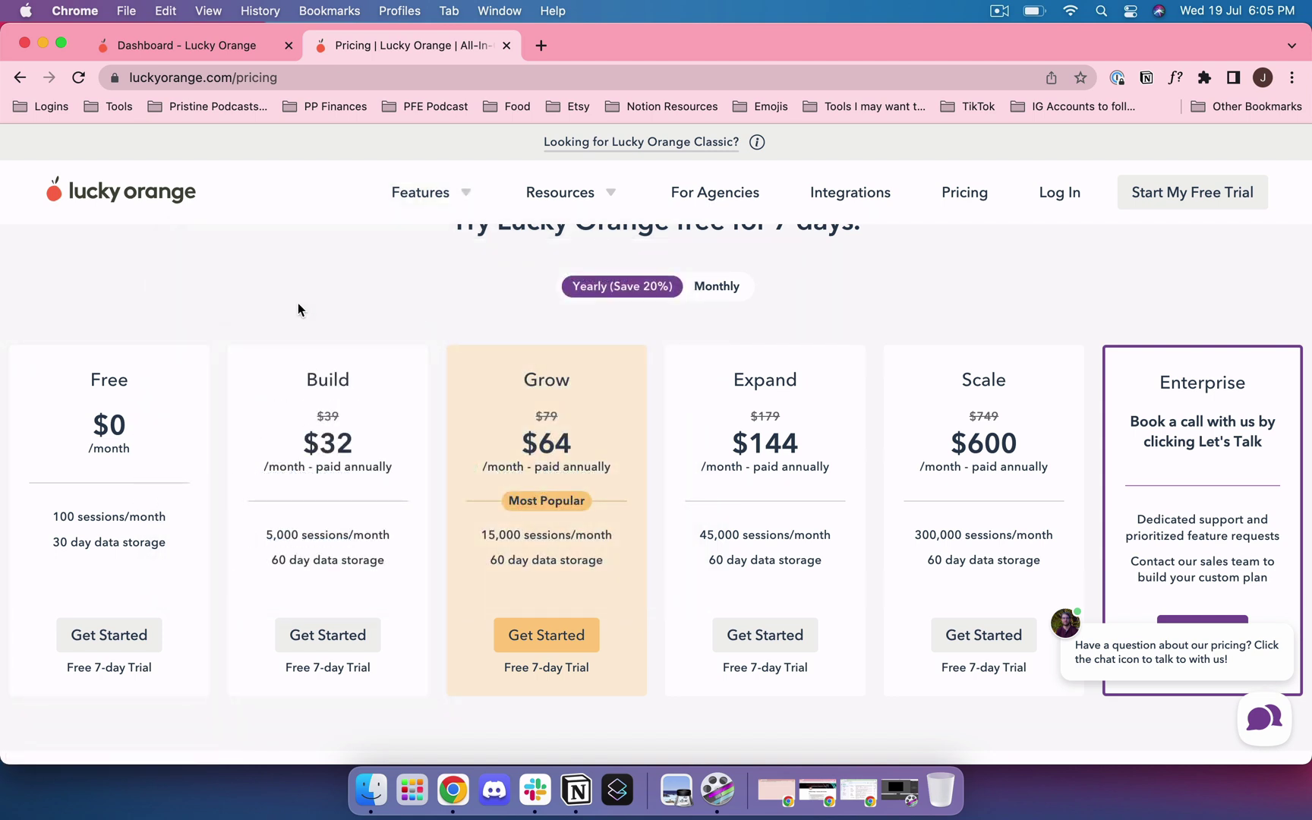
scroll(299, 304, "down", 1)
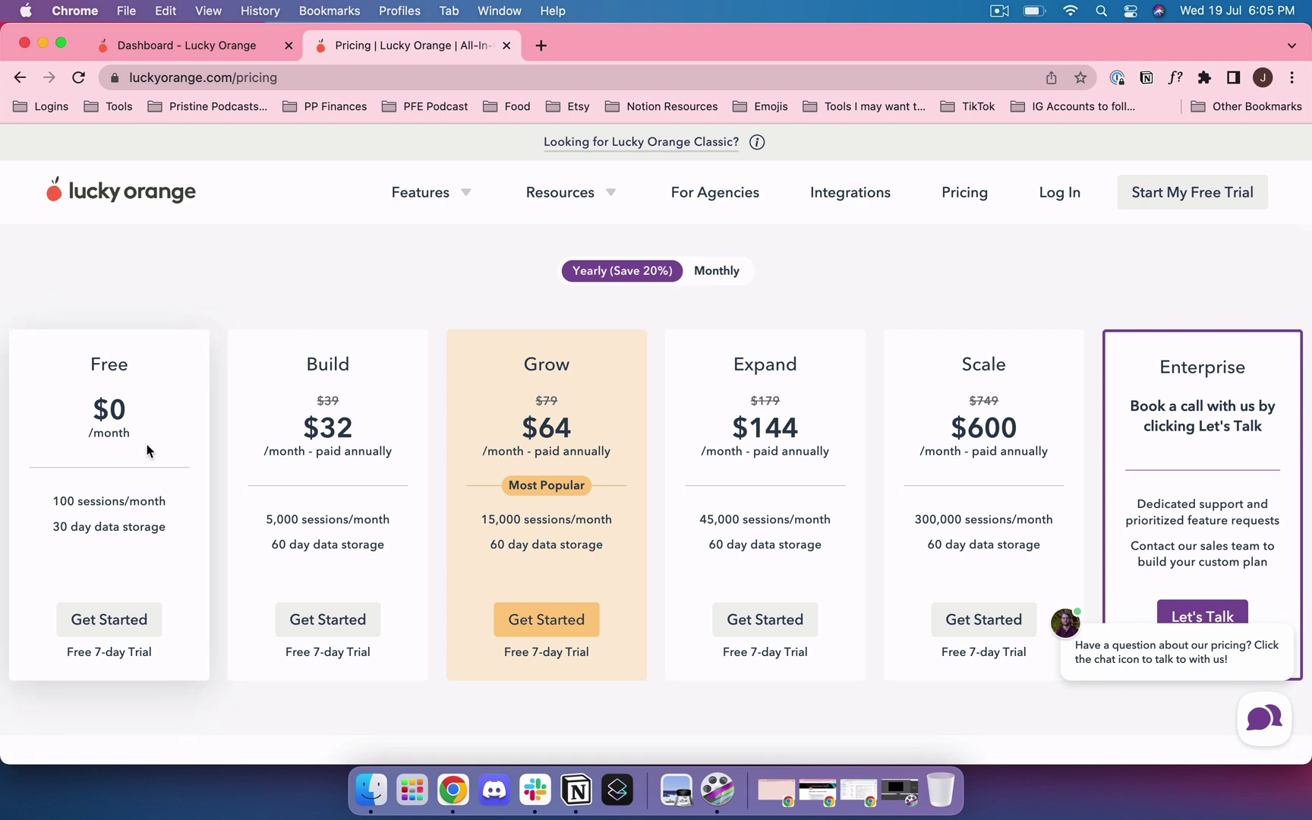
triple_click(66, 504)
left_click(82, 504)
double_click(82, 504)
left_click(82, 506)
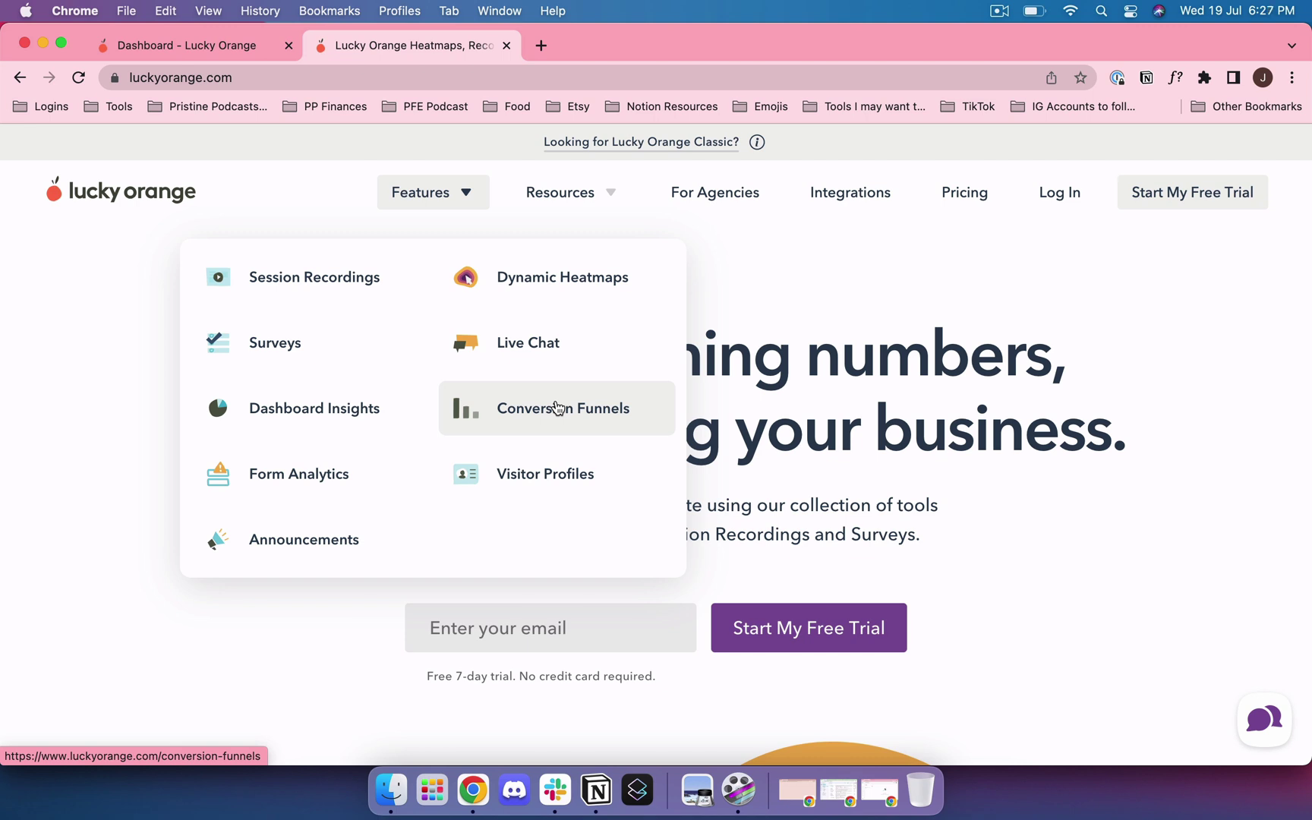
left_click(944, 193)
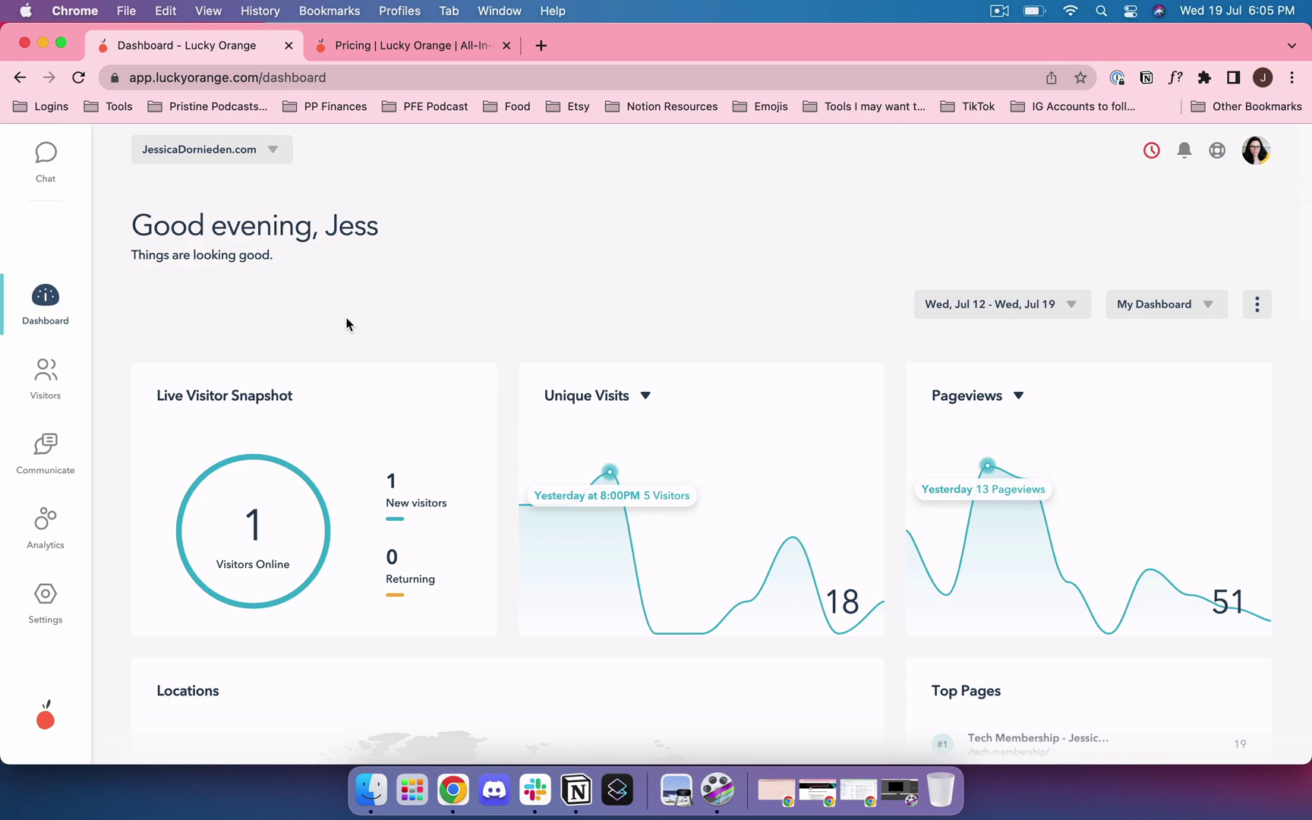
- Scroll through the dashboard's visitor snapshot, unique visits and pageviews cards
scroll(347, 322, "down", 5)
scroll(346, 319, "up", 4)
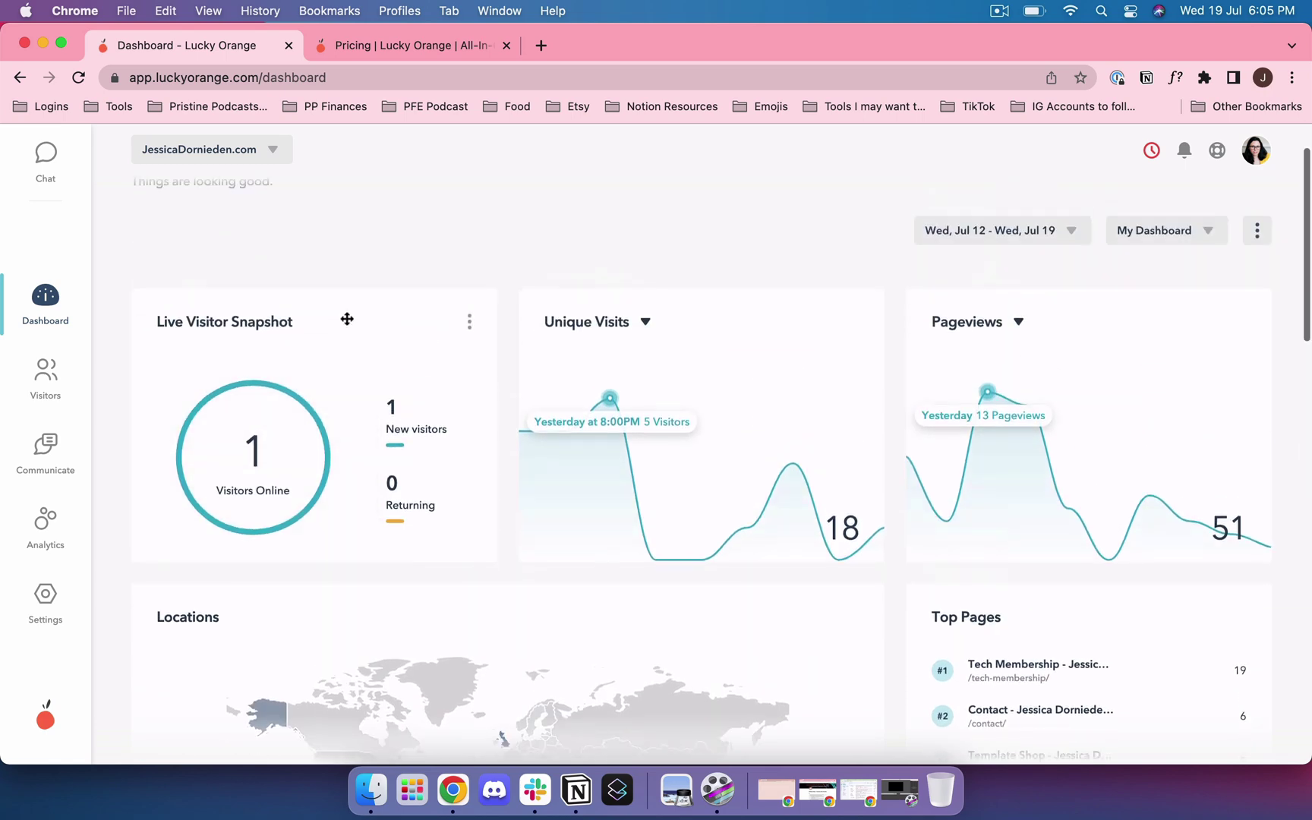
scroll(668, 452, "down", 4)
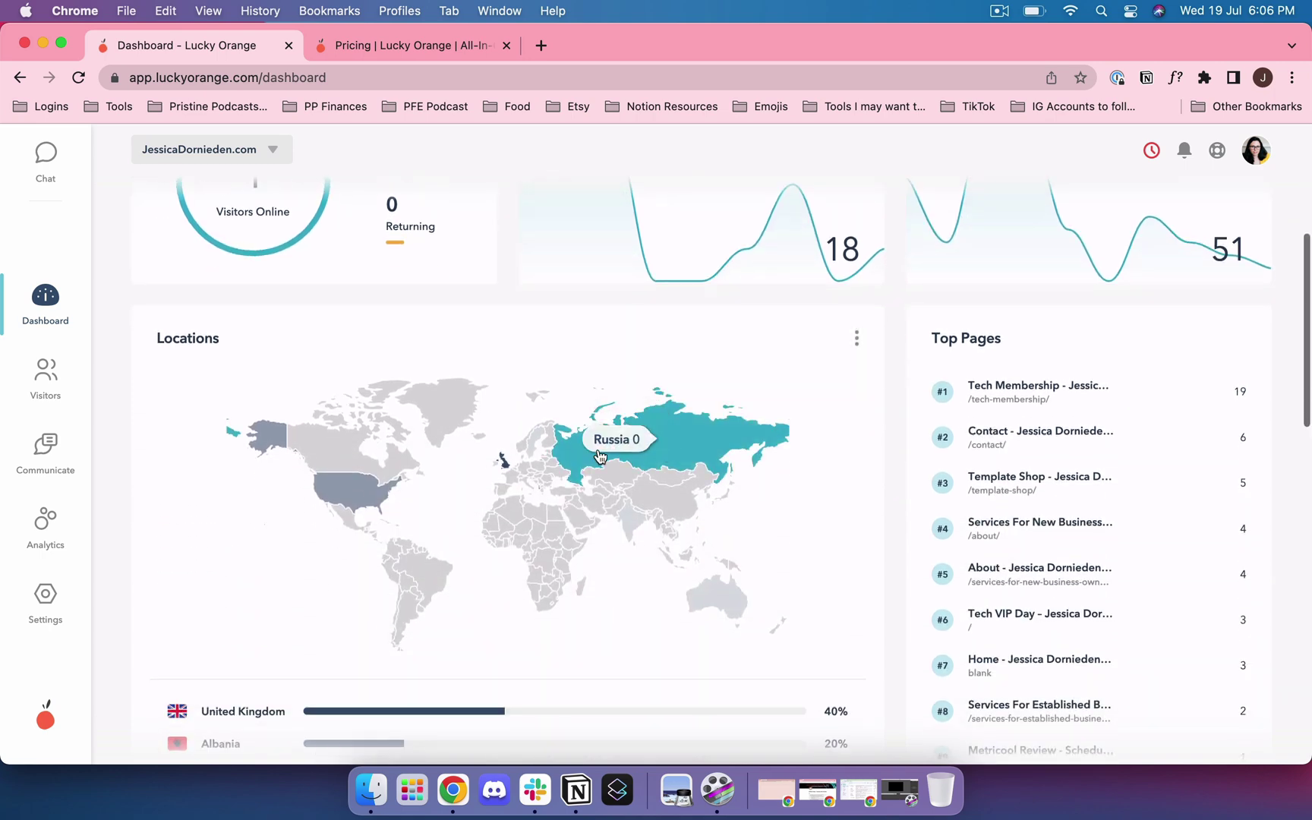
scroll(925, 540, "down", 8)
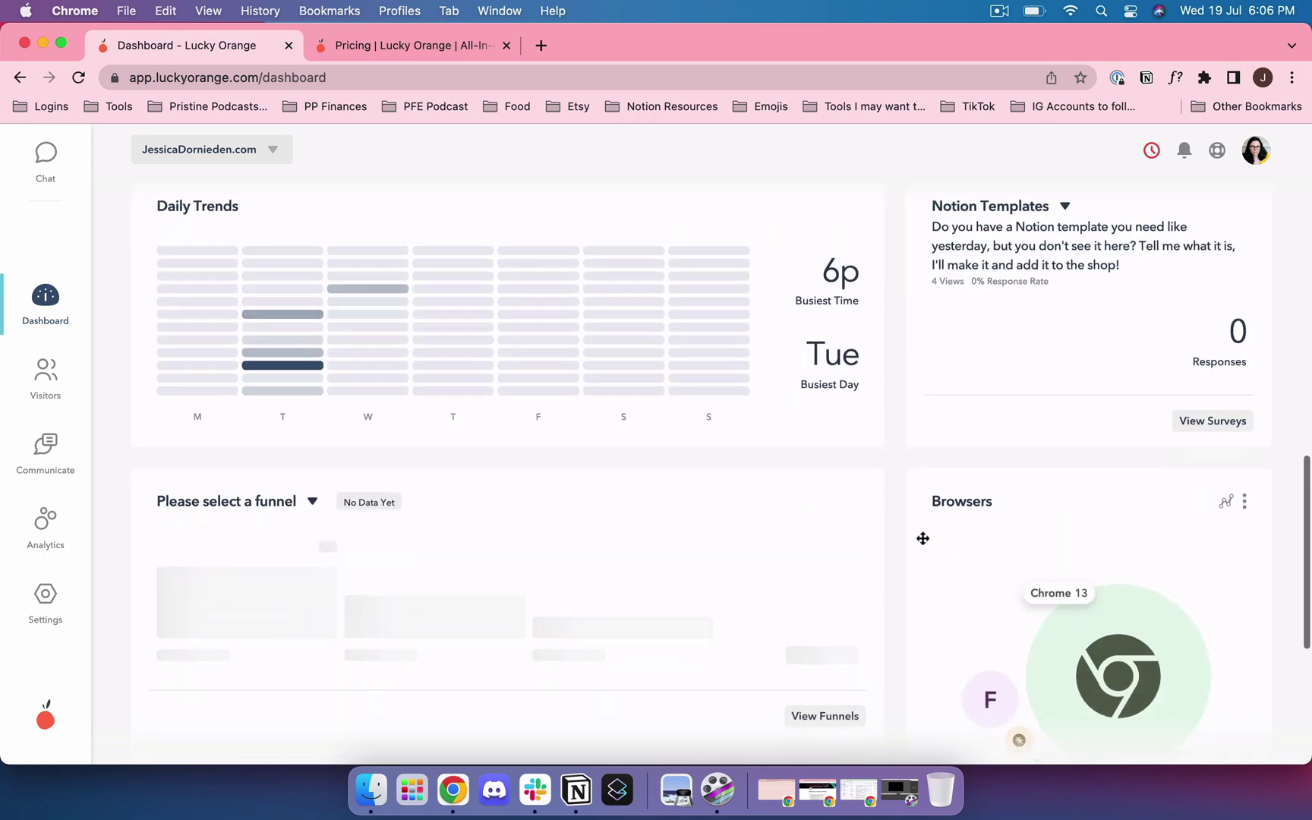
scroll(692, 512, "down", 5)
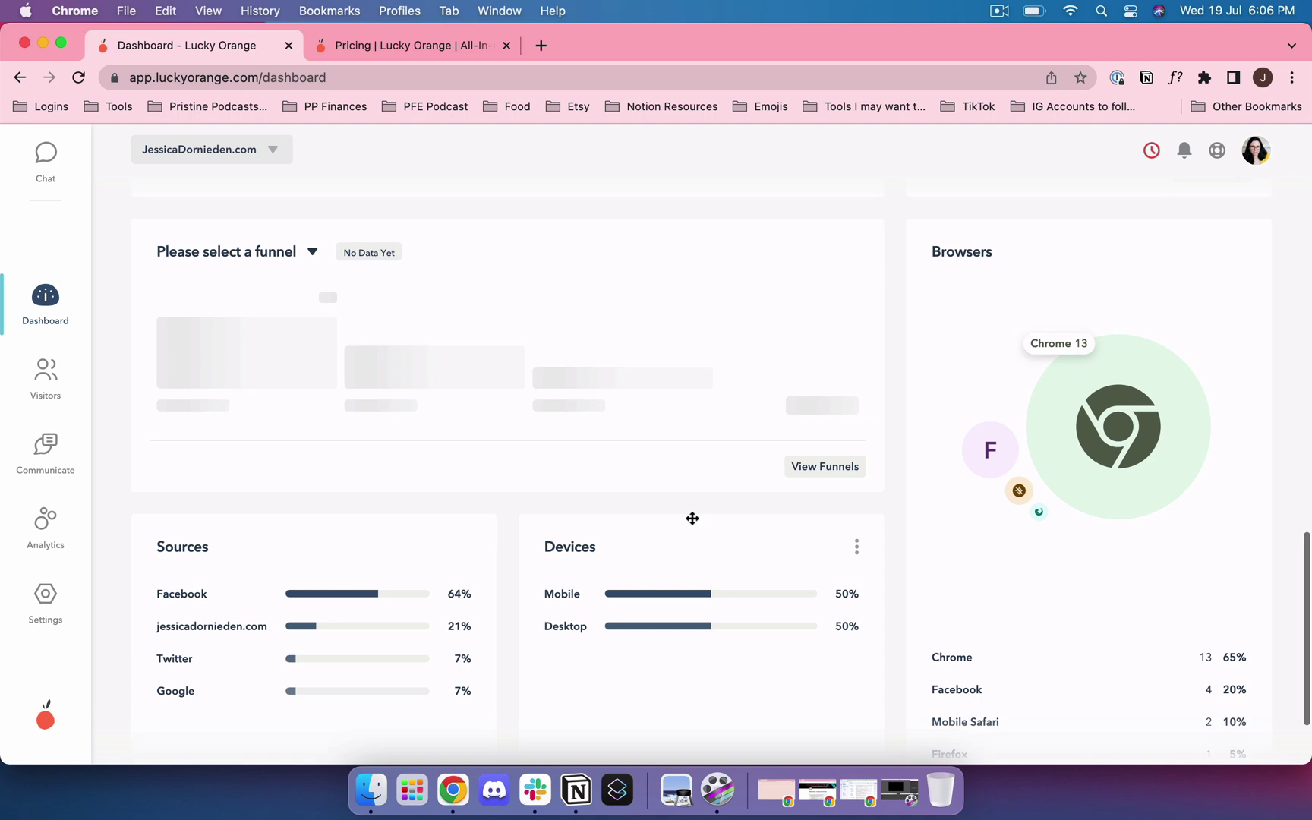
scroll(687, 516, "up", 1)
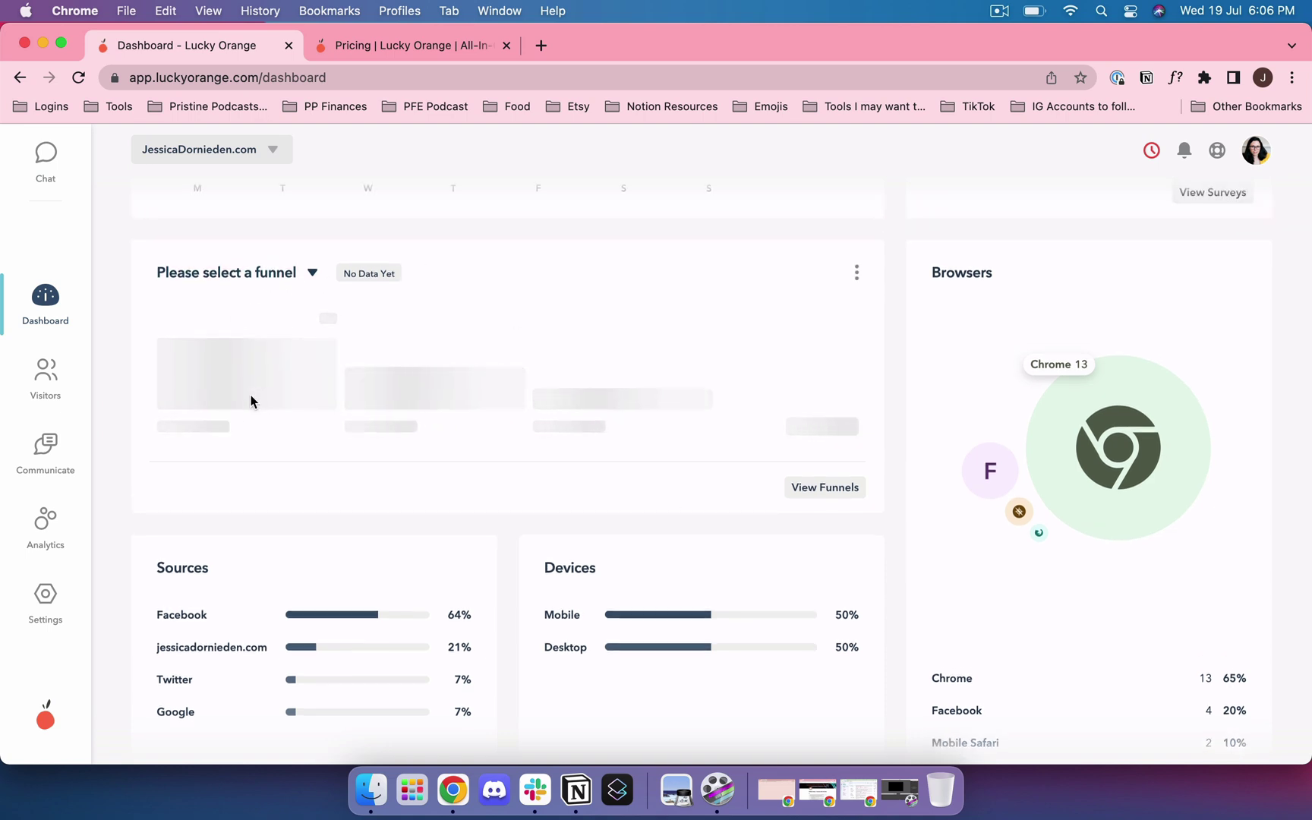
scroll(251, 402, "down", 3)
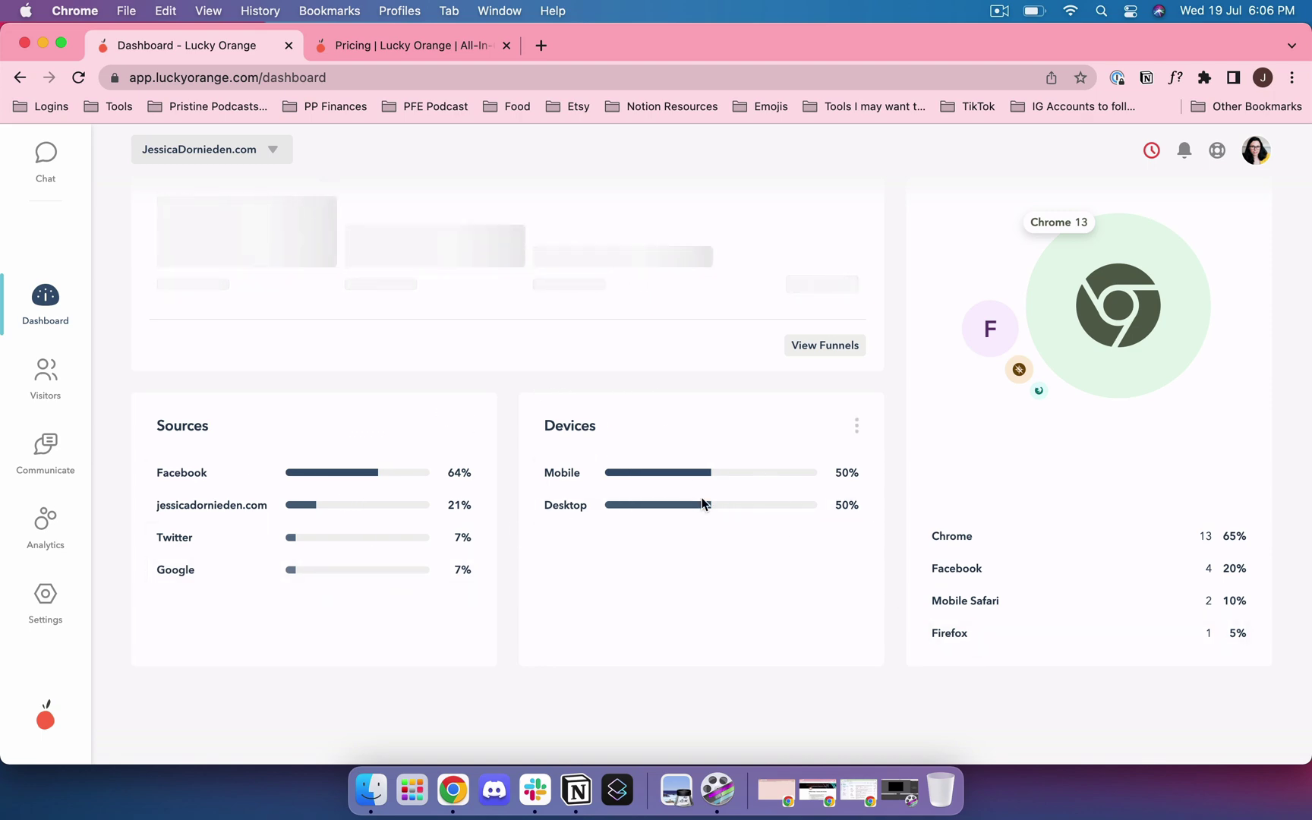
scroll(1027, 462, "up", 10)
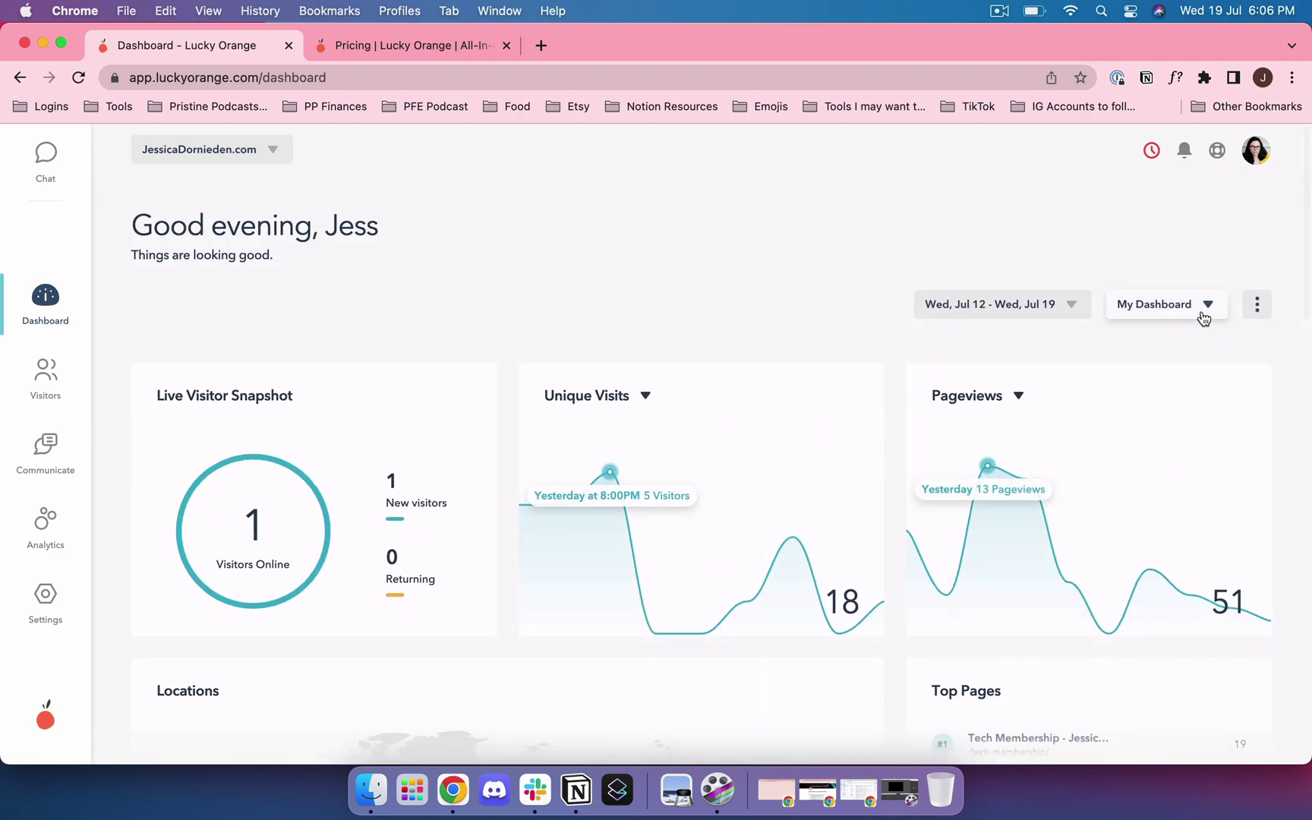
- Browse the available dashboards and add-card options, then go to Settings Members
left_click(1203, 317)
left_click(1256, 305)
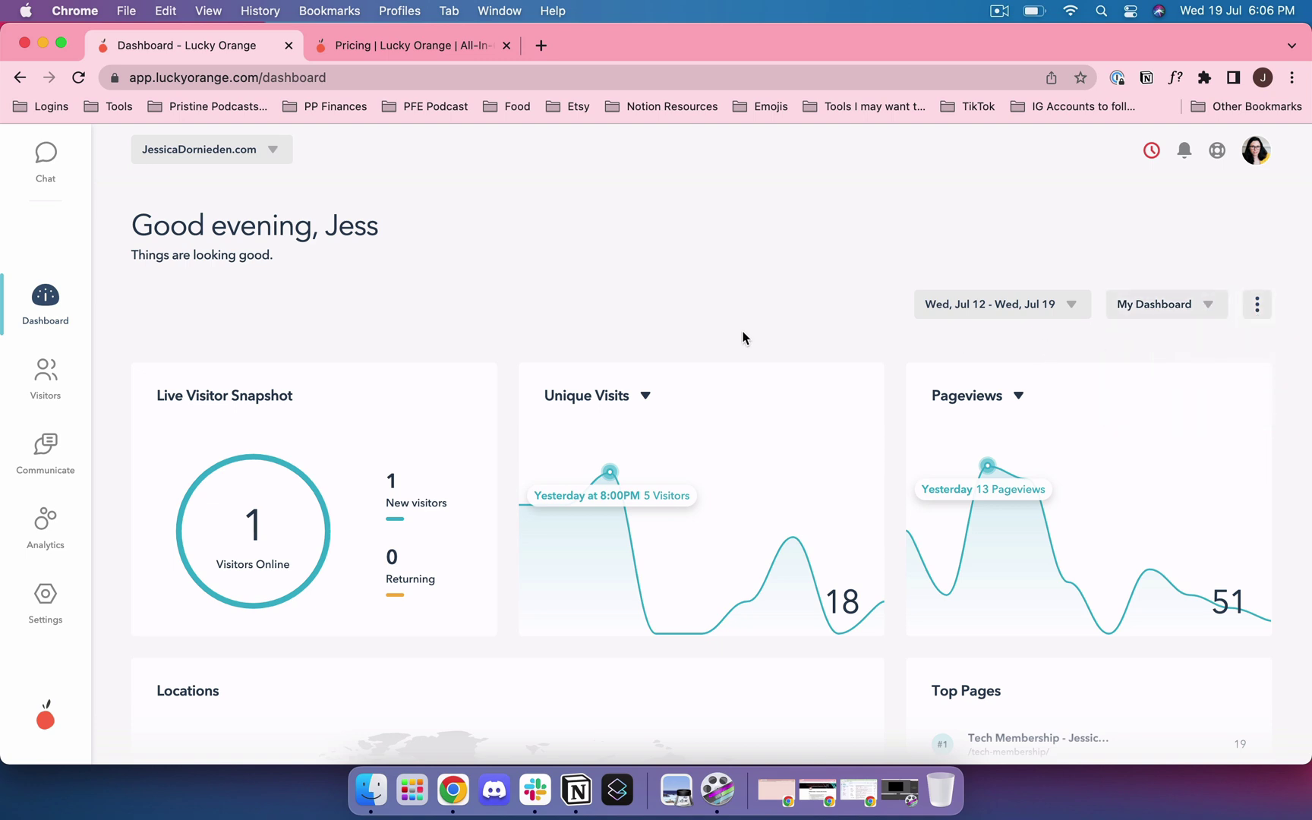
scroll(742, 337, "down", 2)
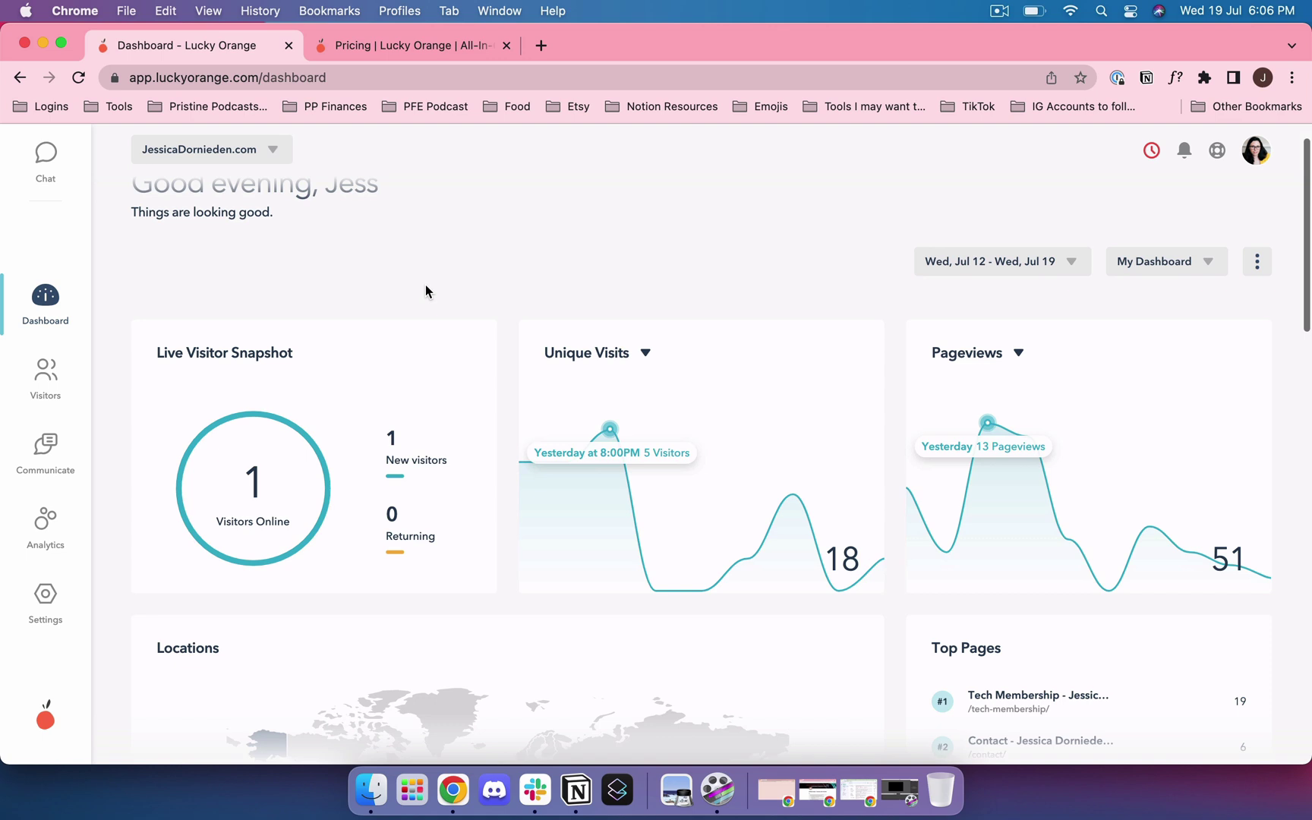
scroll(424, 287, "up", 2)
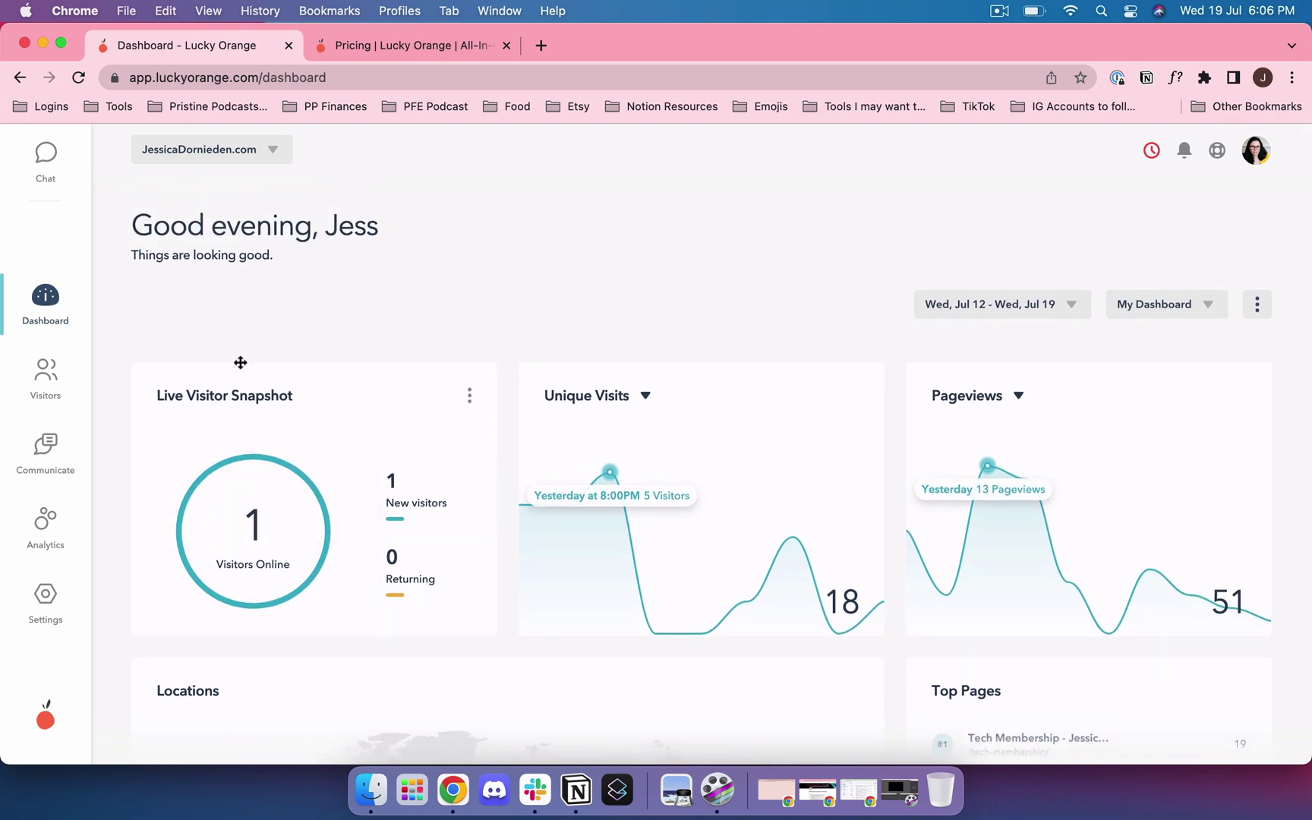
left_click(47, 607)
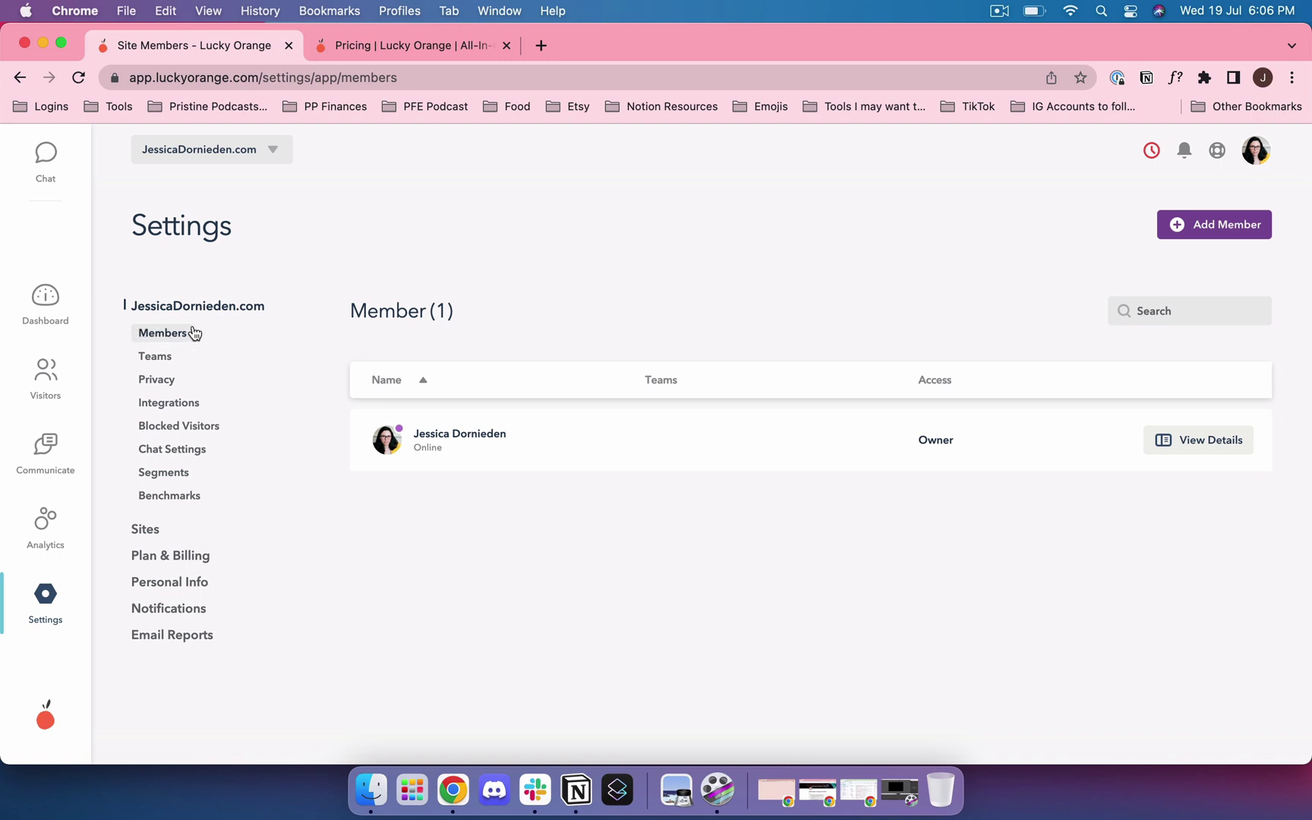
- View Teams settings, then Privacy settings, emphasising the active Scramble Text option
left_click(171, 348)
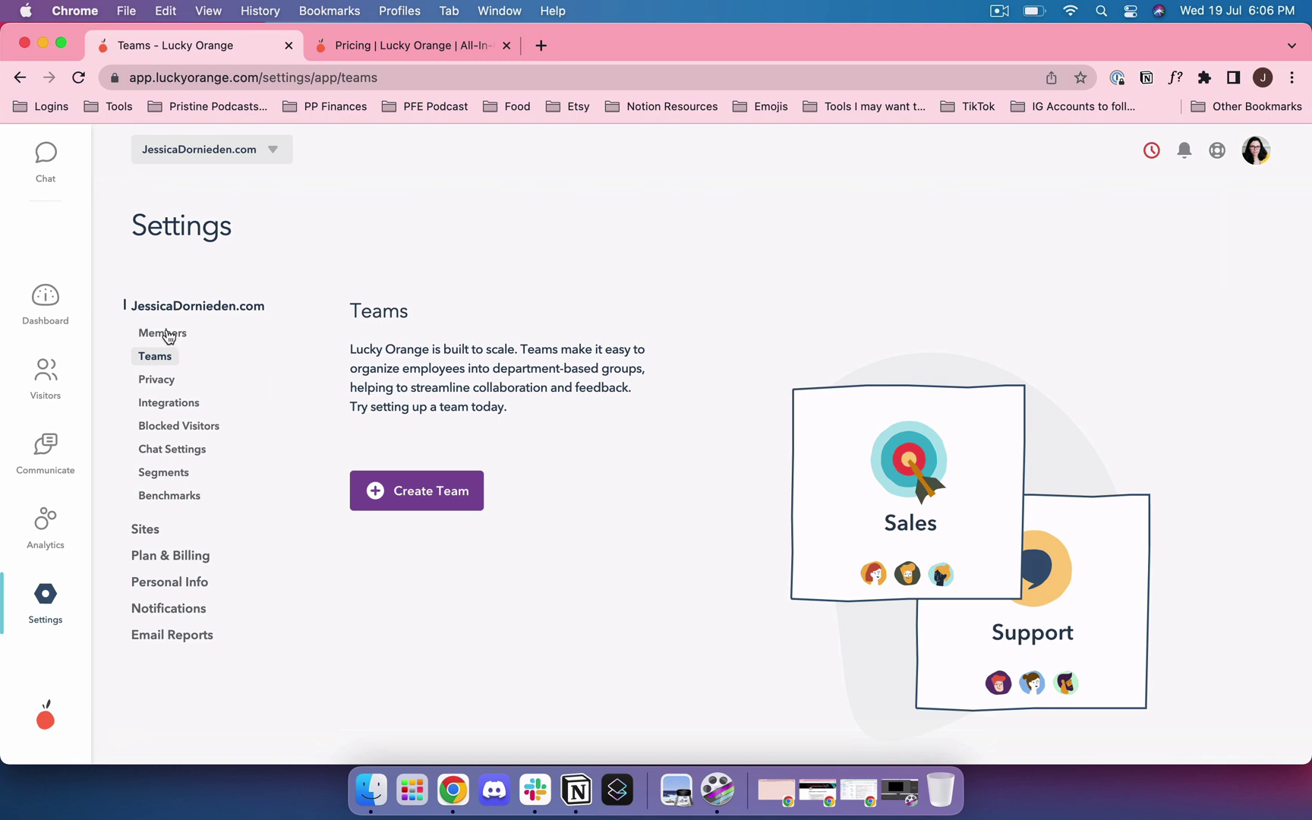
left_click(163, 383)
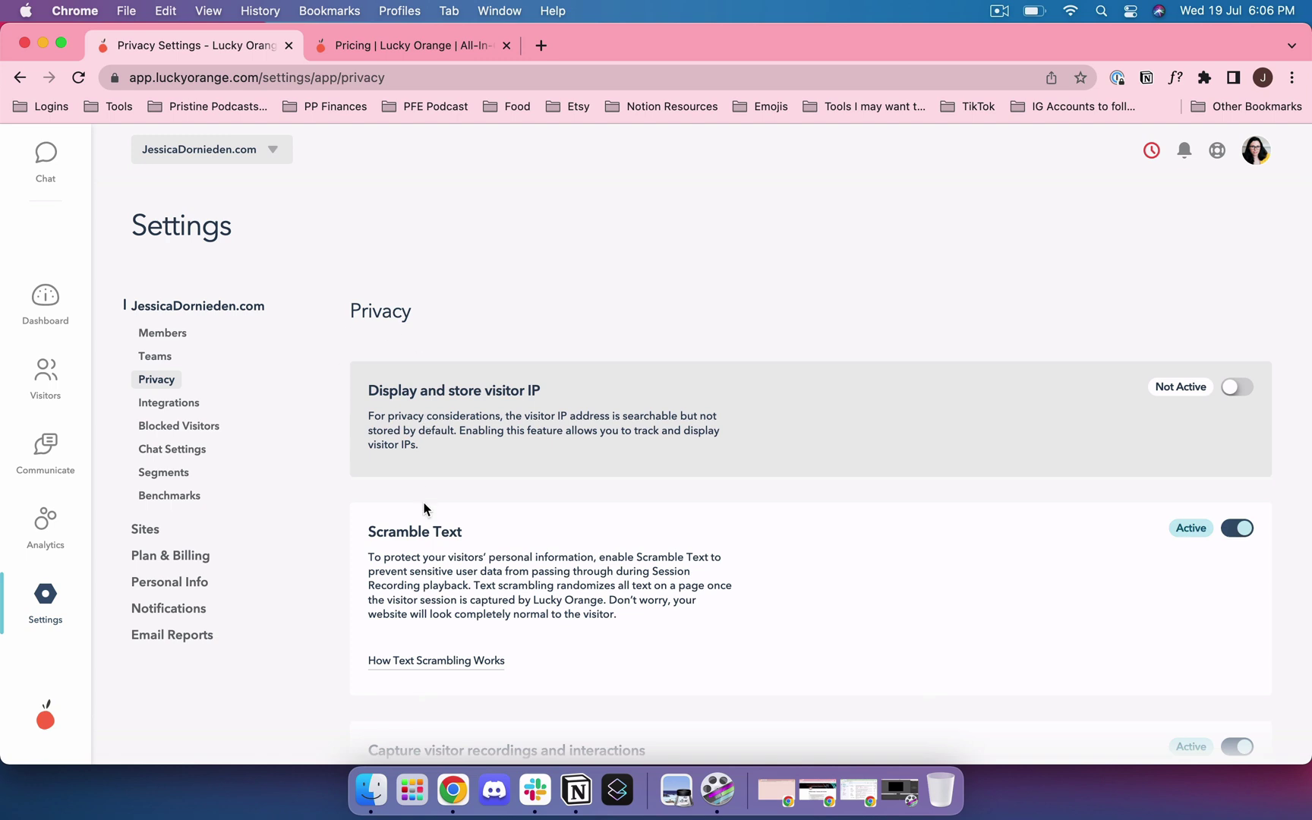
scroll(429, 507, "down", 2)
scroll(434, 501, "up", 2)
scroll(498, 437, "down", 2)
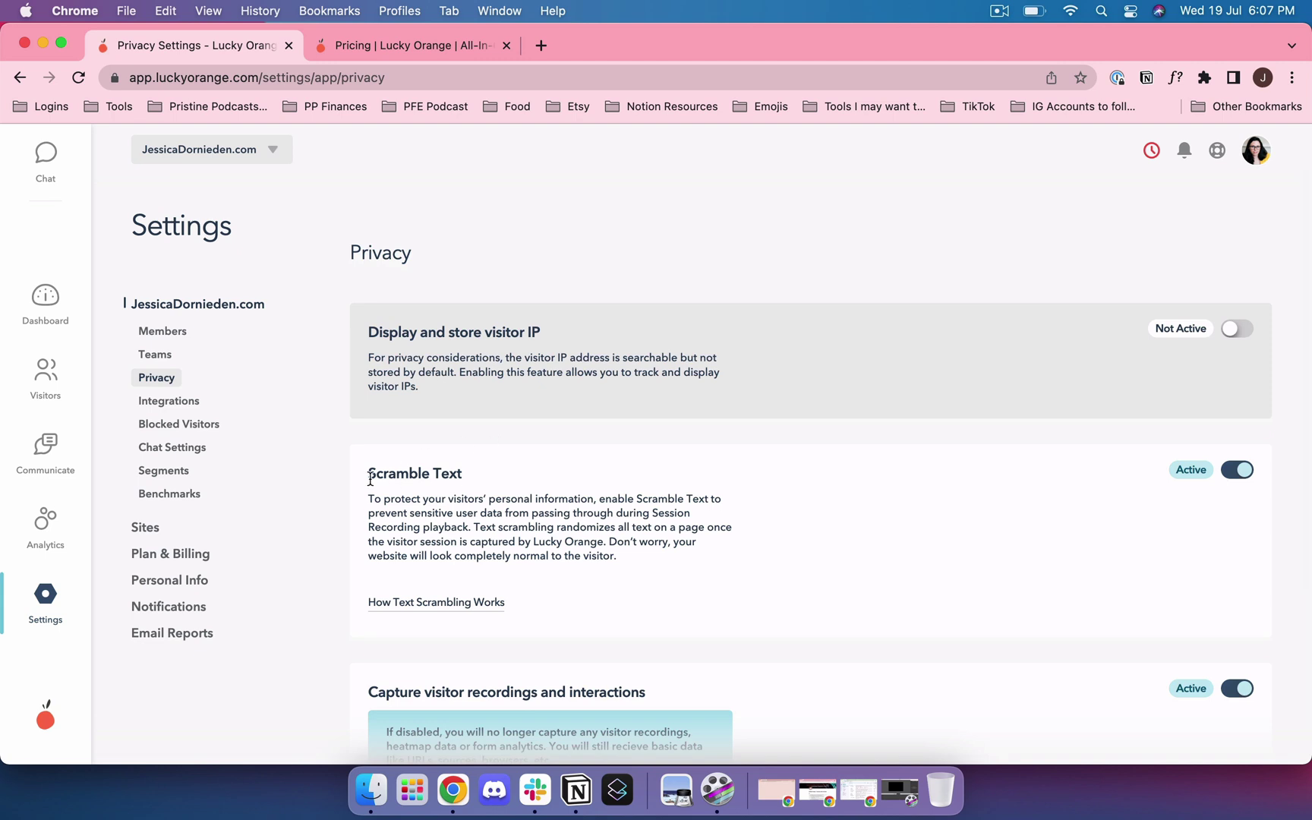
double_click(416, 475)
left_click(444, 474)
scroll(424, 524, "down", 1)
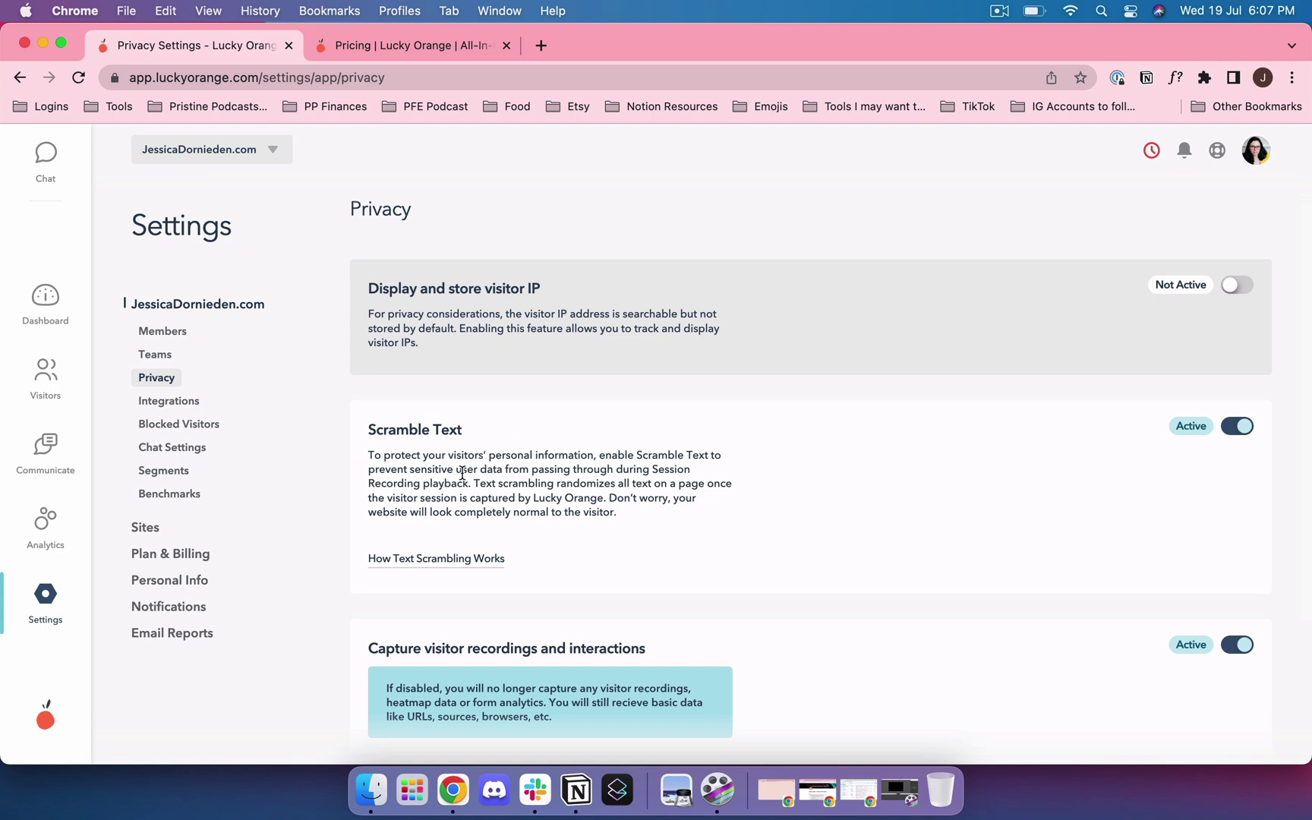
- Glance at the pricing tab, then return to scroll through Privacy Settings
left_click(414, 46)
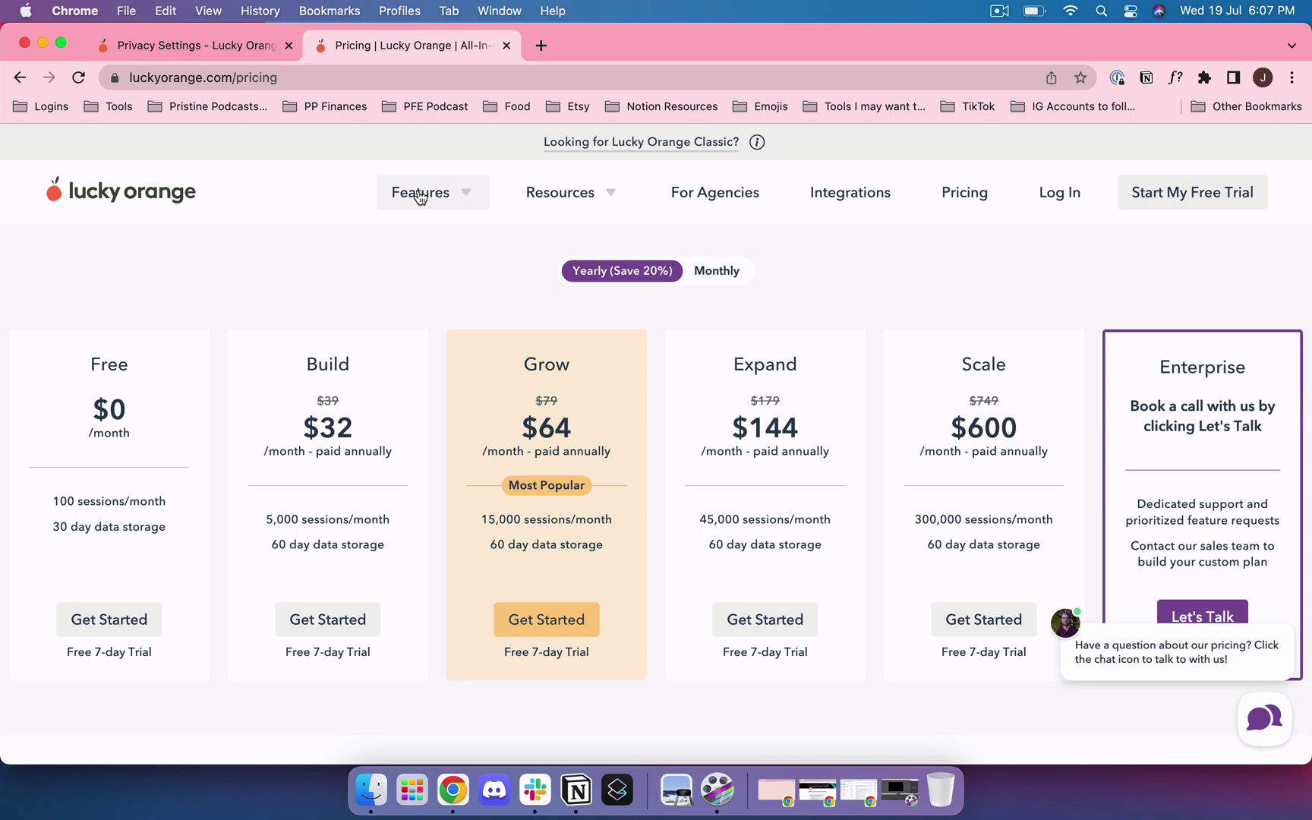
mouse_move(429, 192)
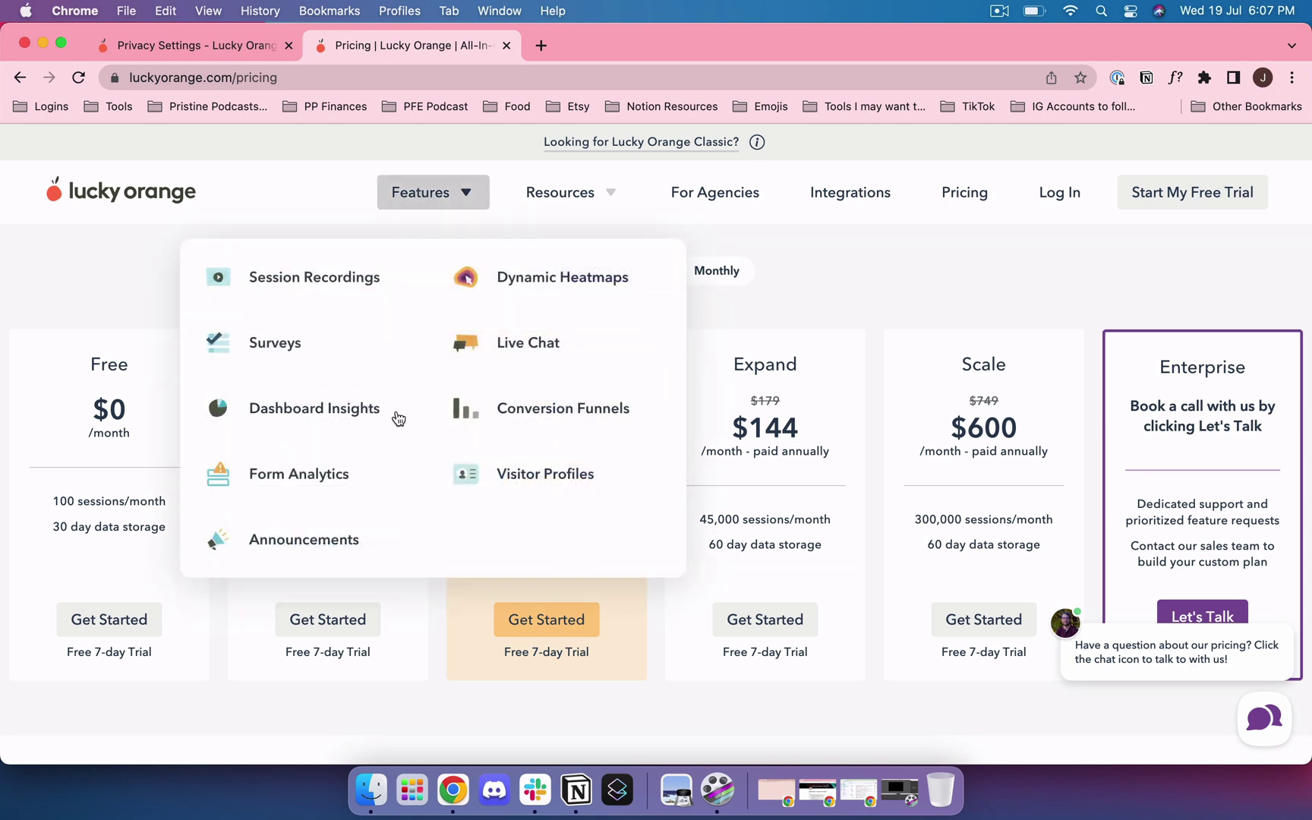
left_click(229, 42)
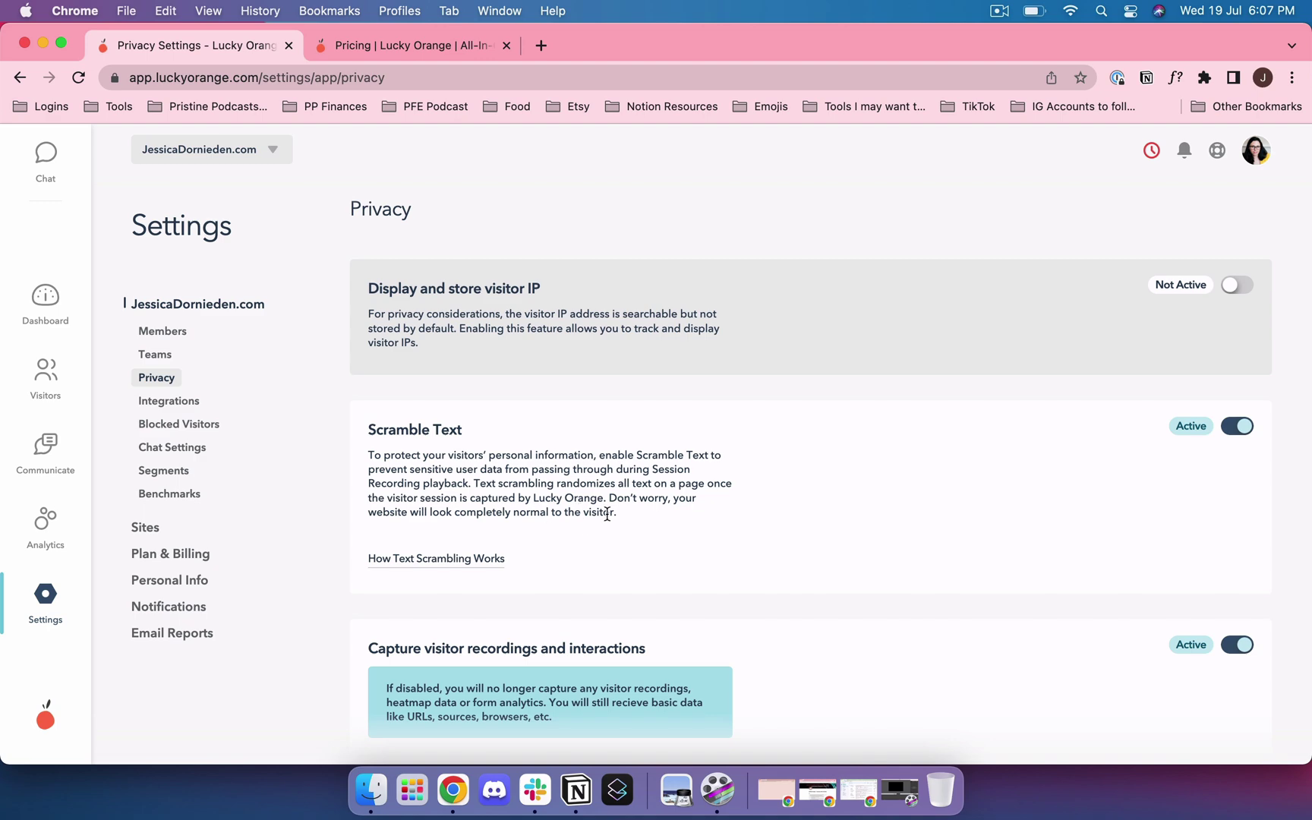
scroll(607, 513, "down", 3)
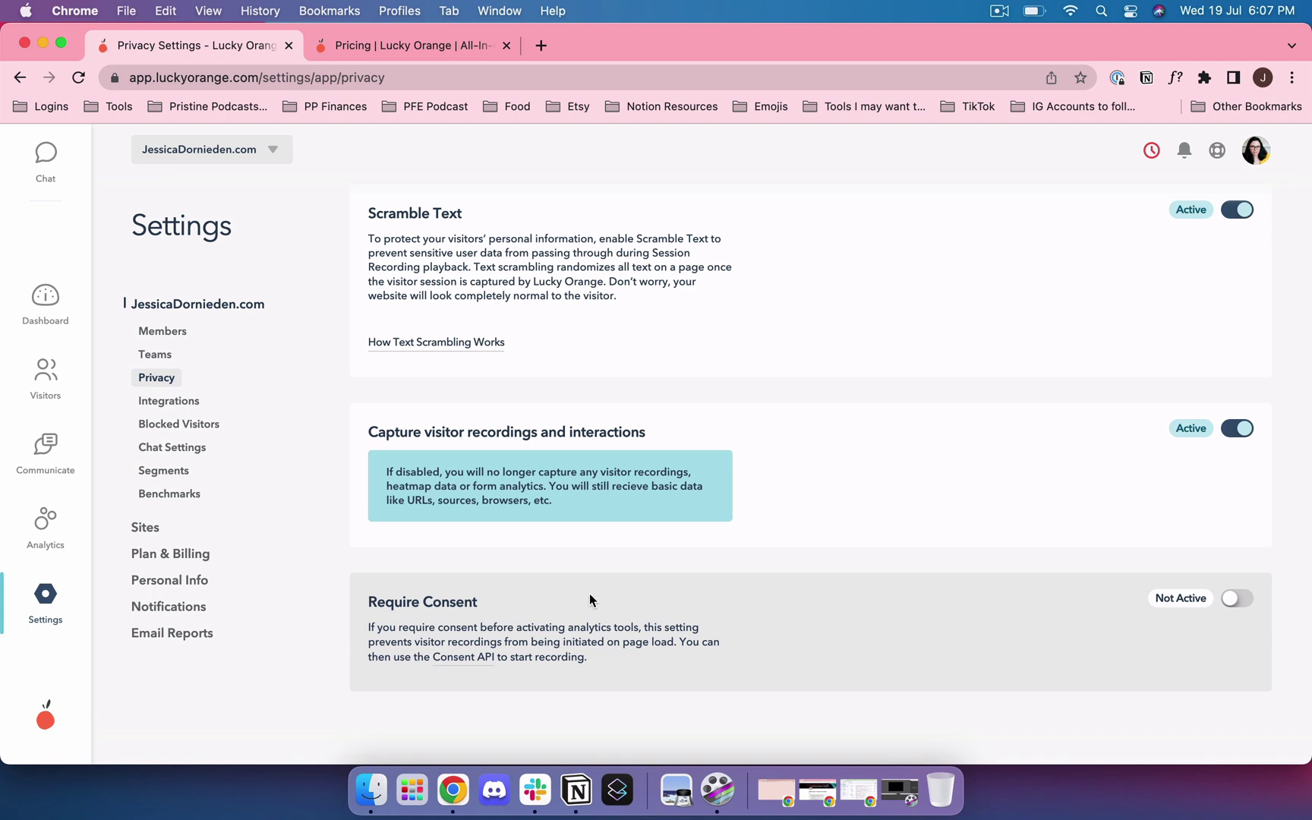
scroll(589, 593, "up", 4)
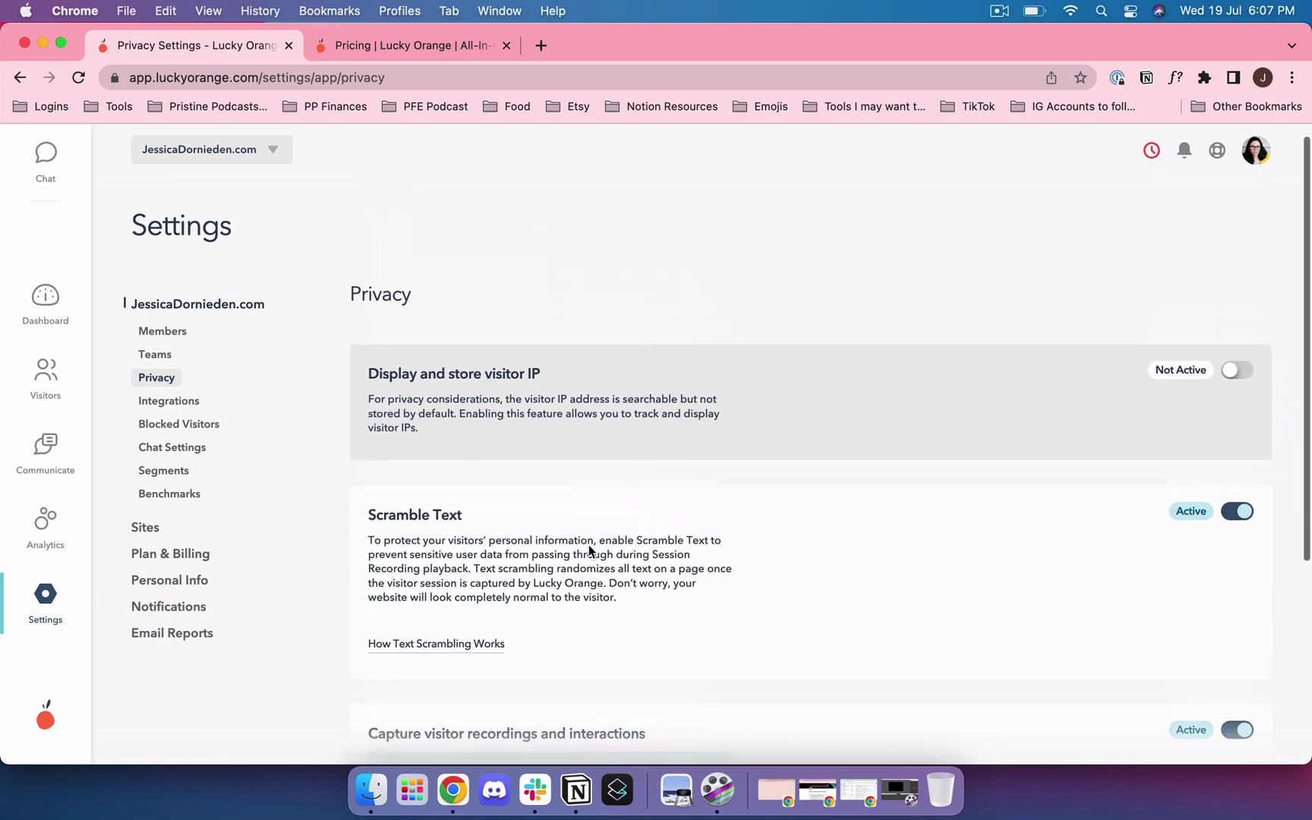
left_click(183, 402)
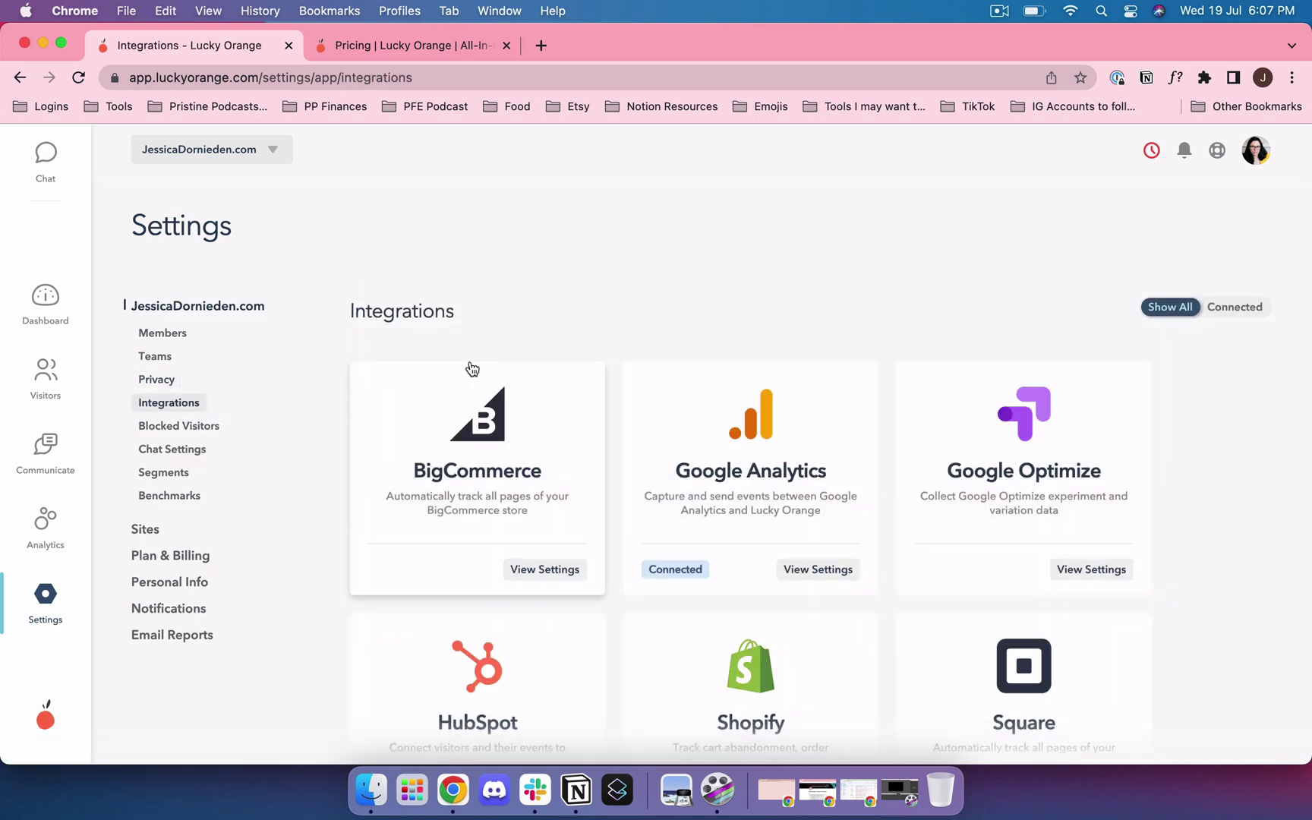
scroll(472, 368, "down", 3)
scroll(713, 335, "down", 1)
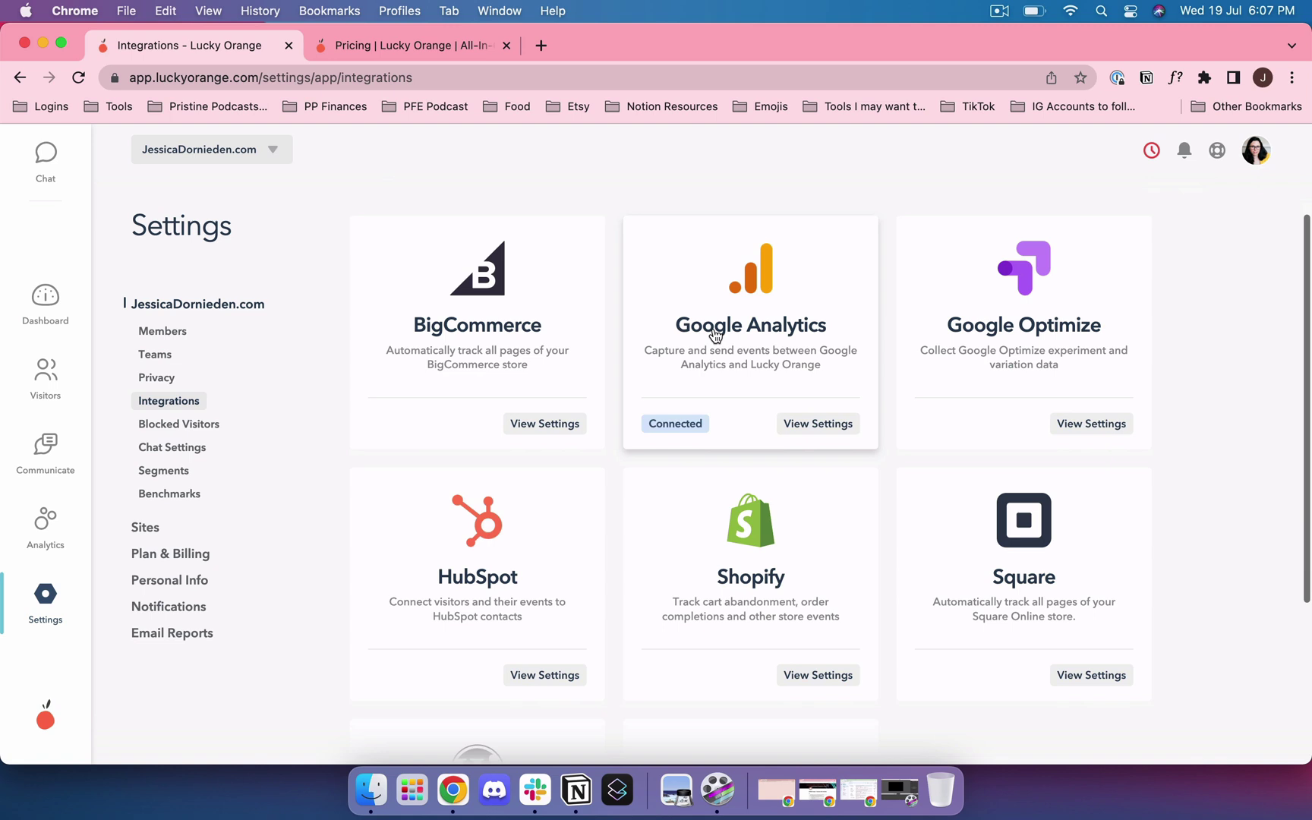
scroll(714, 334, "down", 4)
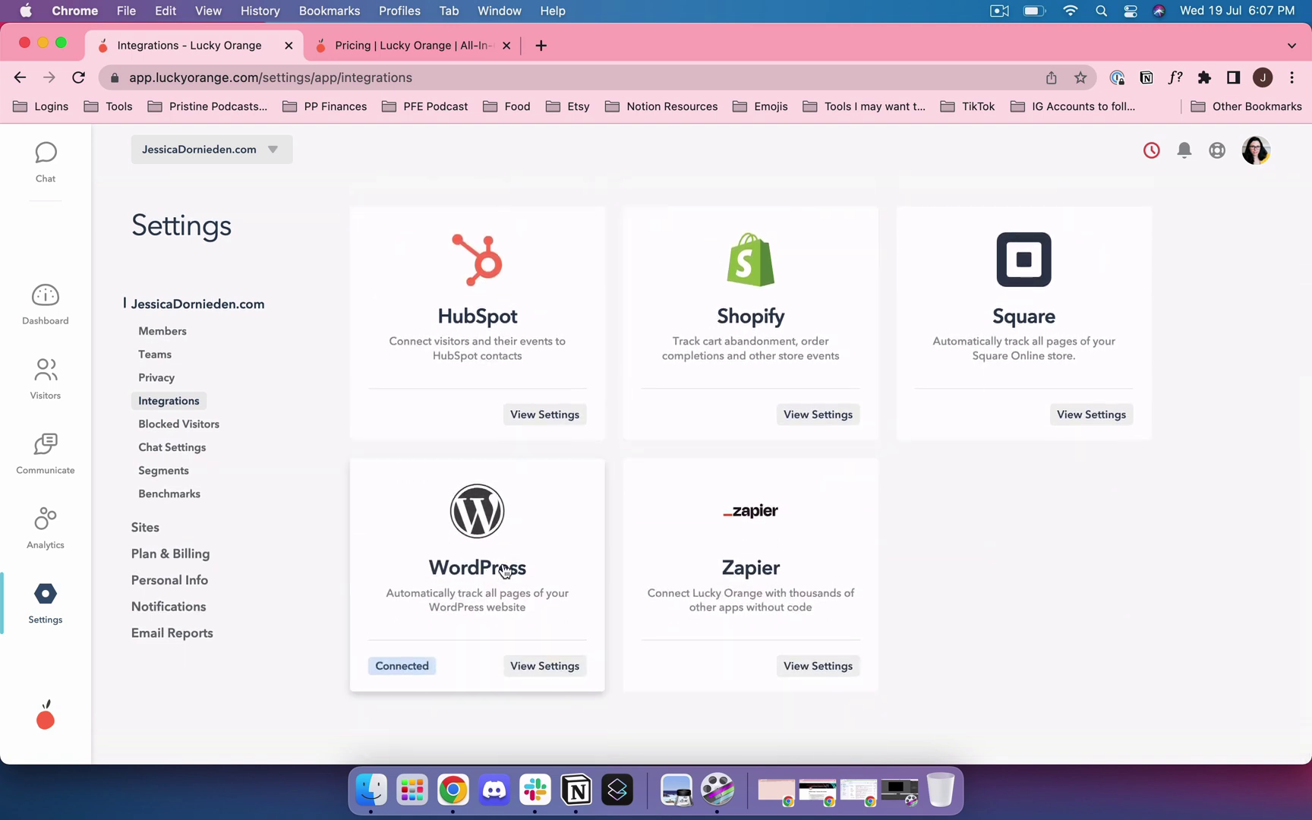
scroll(505, 570, "up", 4)
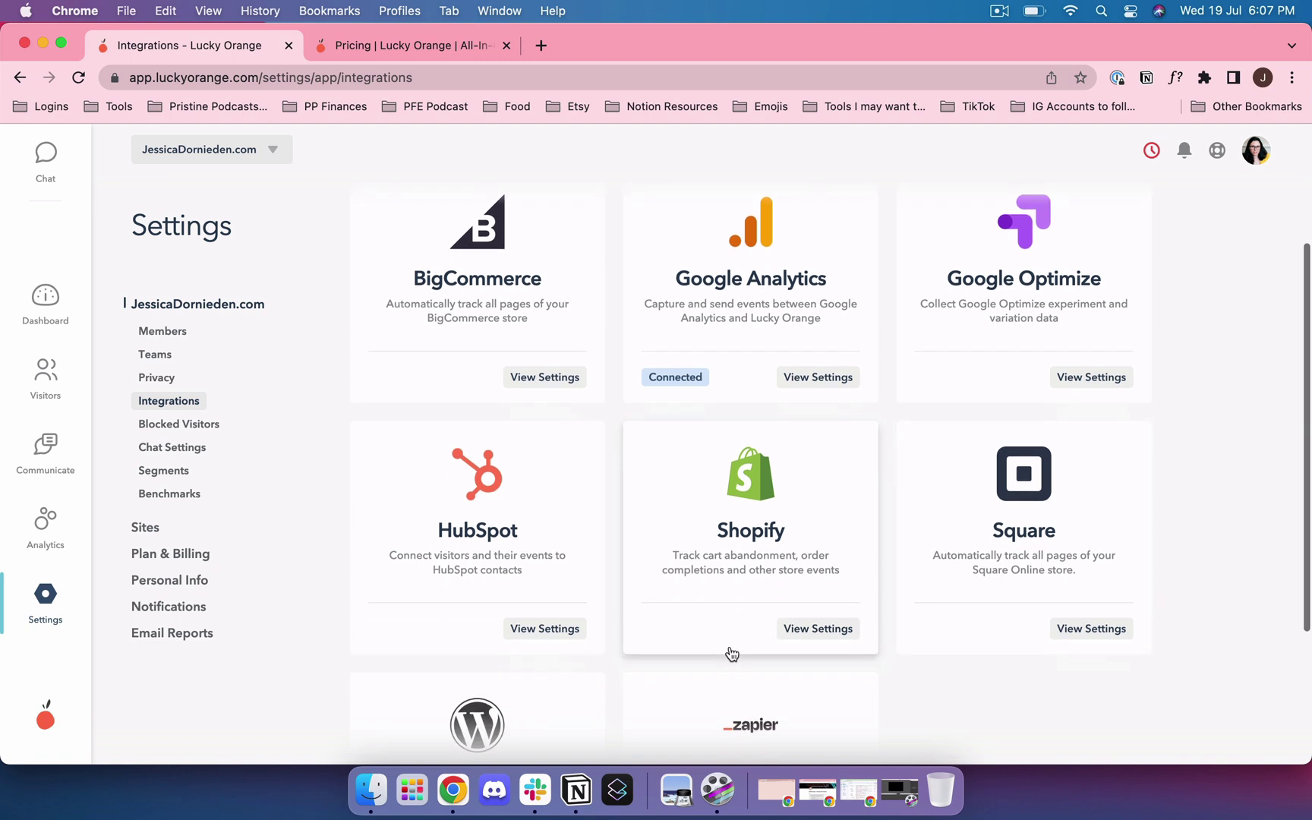
scroll(623, 516, "down", 1)
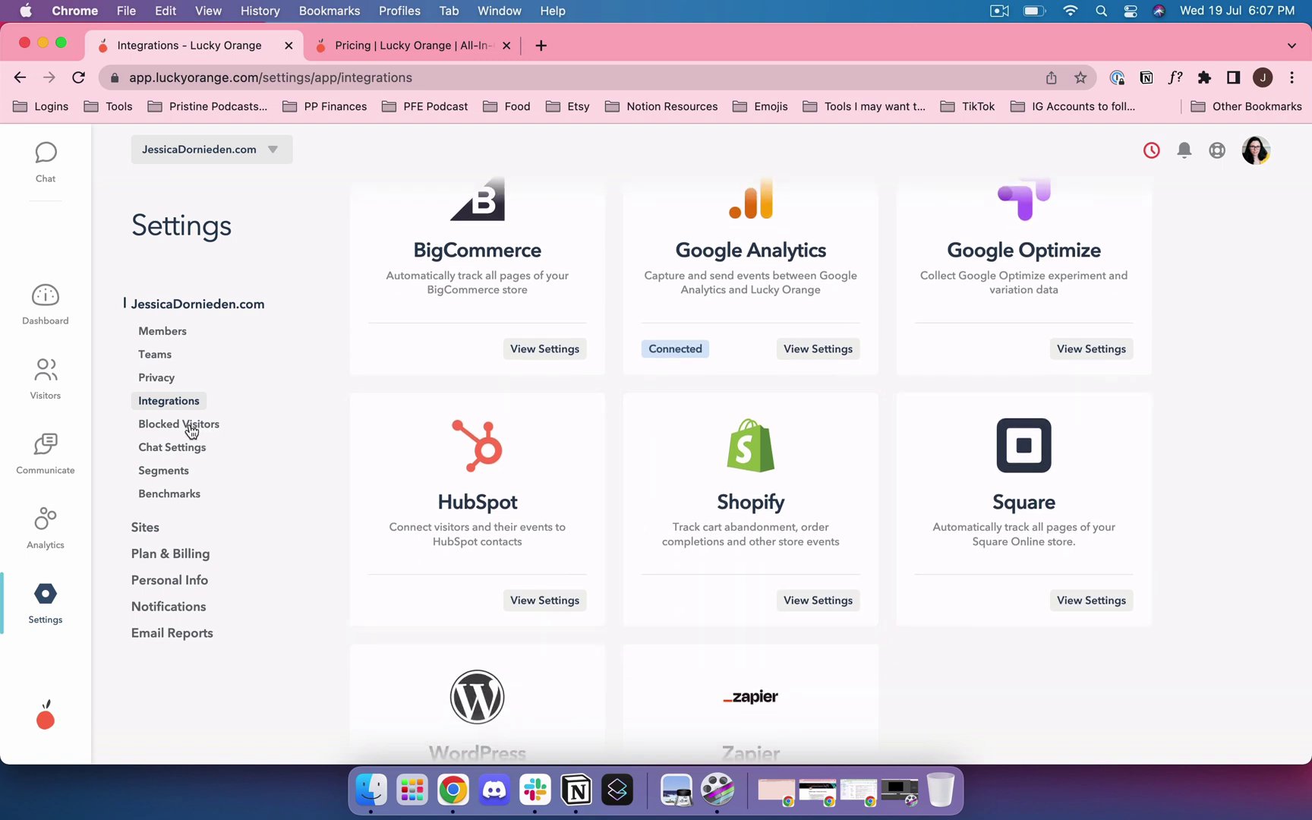
- Check Blocked Visitors' Rules (1) tab with My IP, then open Chat Settings Appearance
left_click(192, 427)
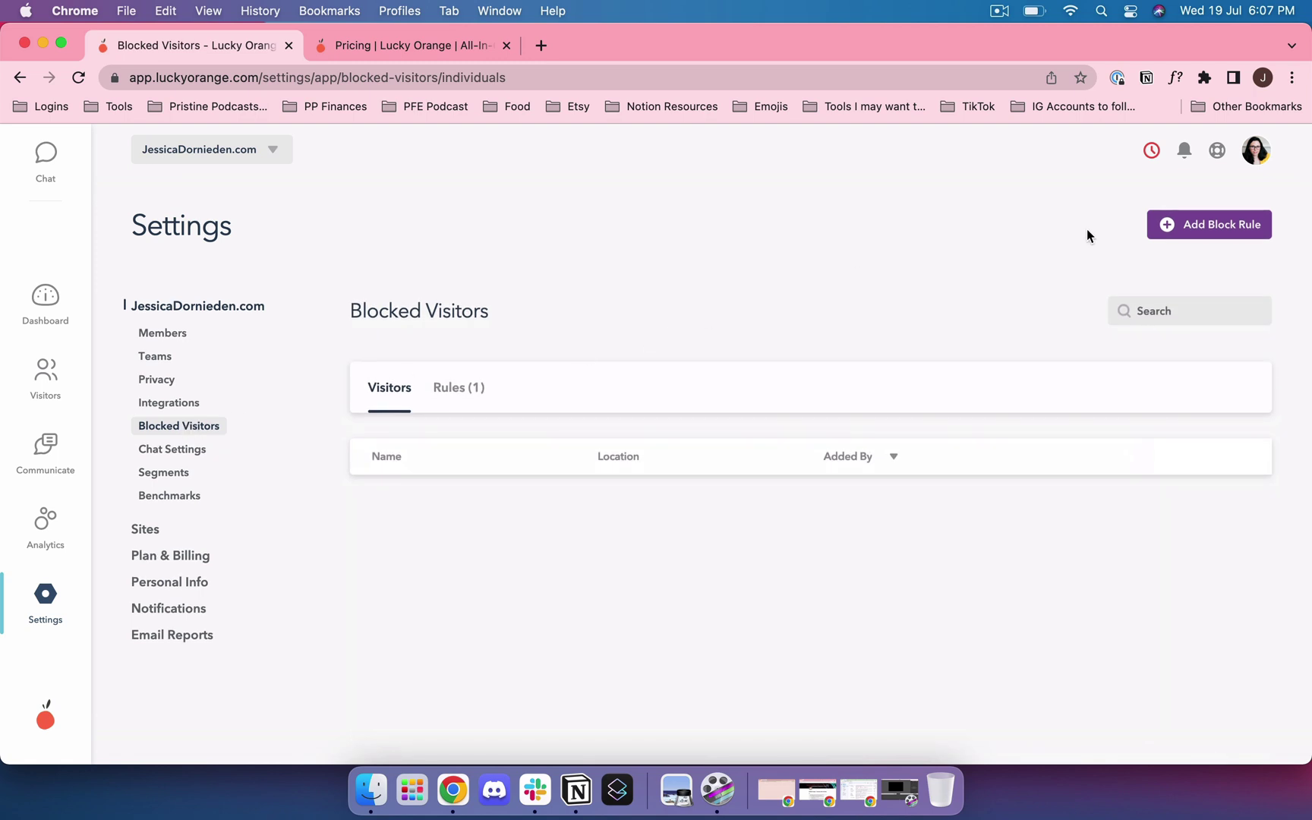
left_click(465, 387)
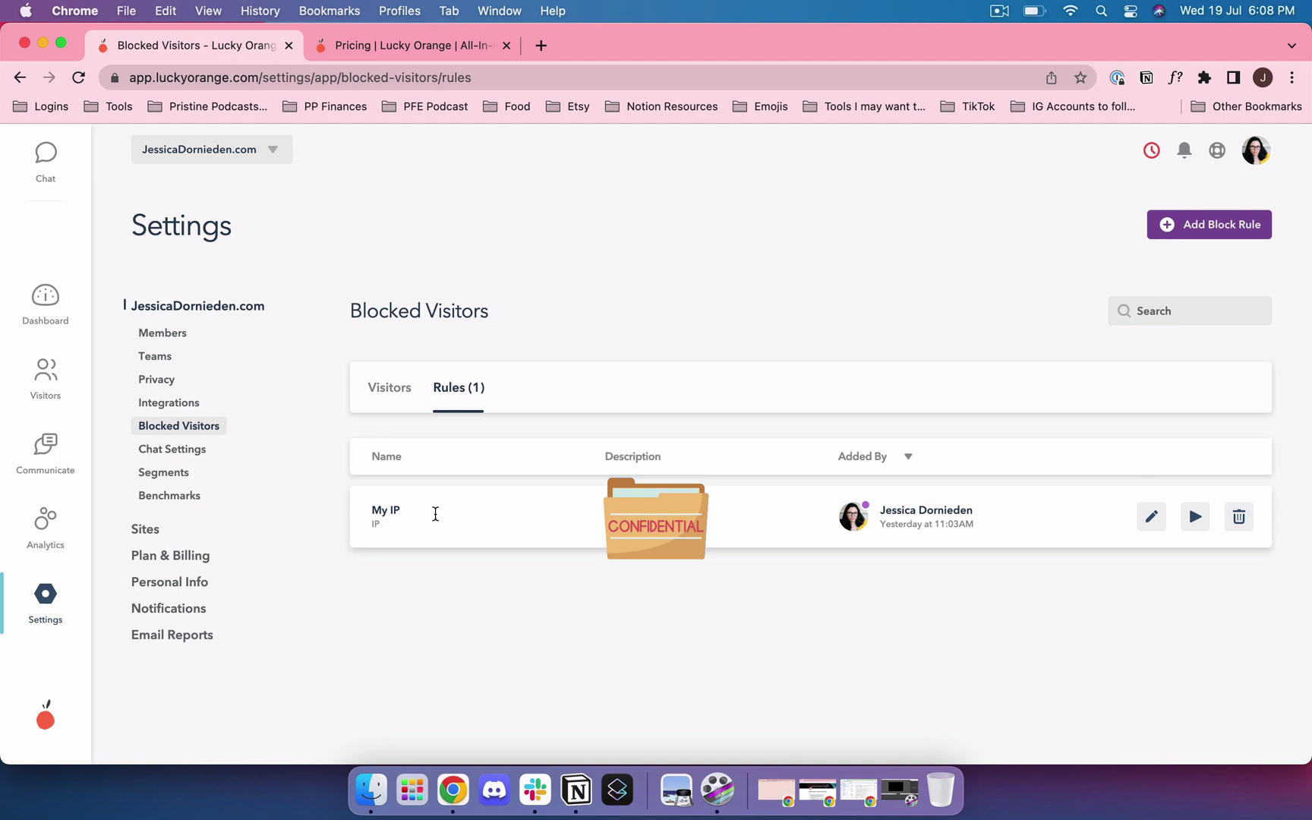
left_click(389, 382)
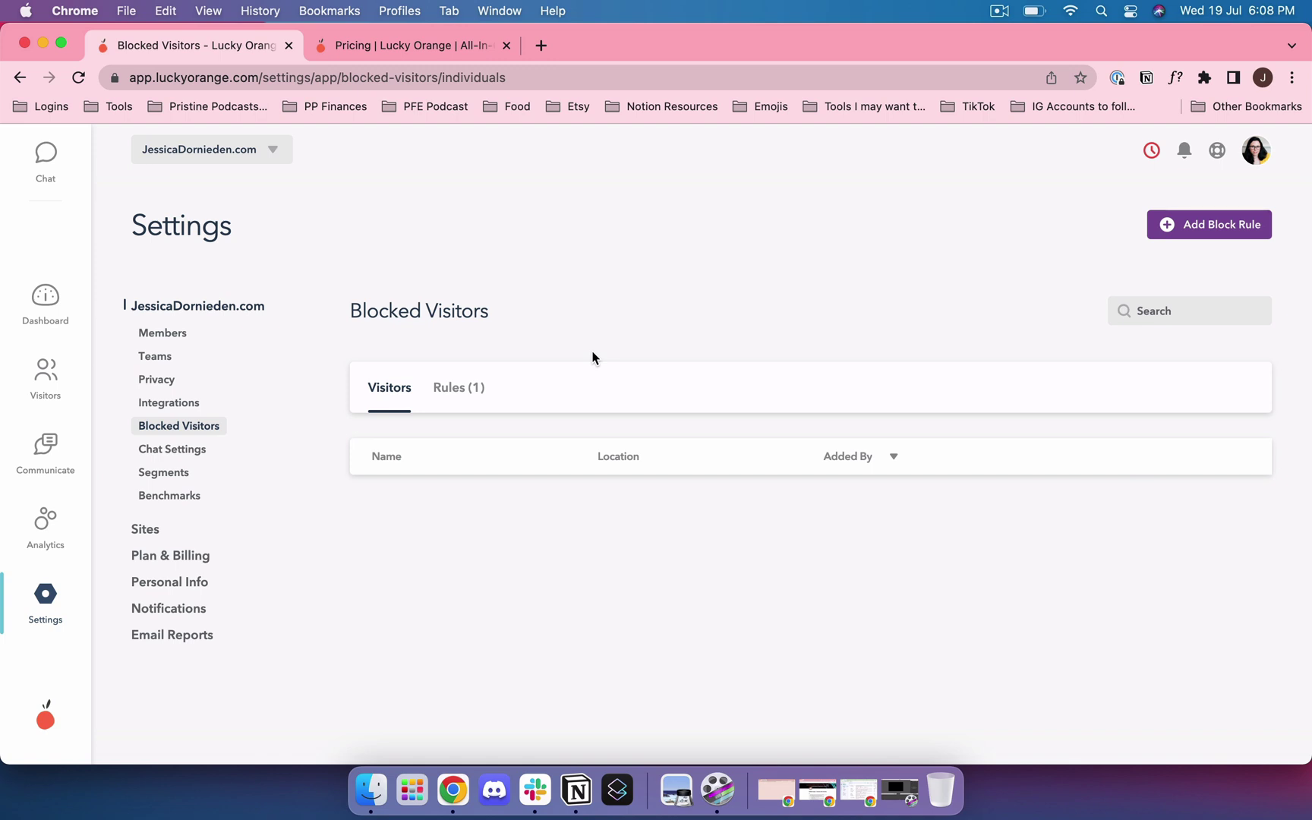
left_click(481, 395)
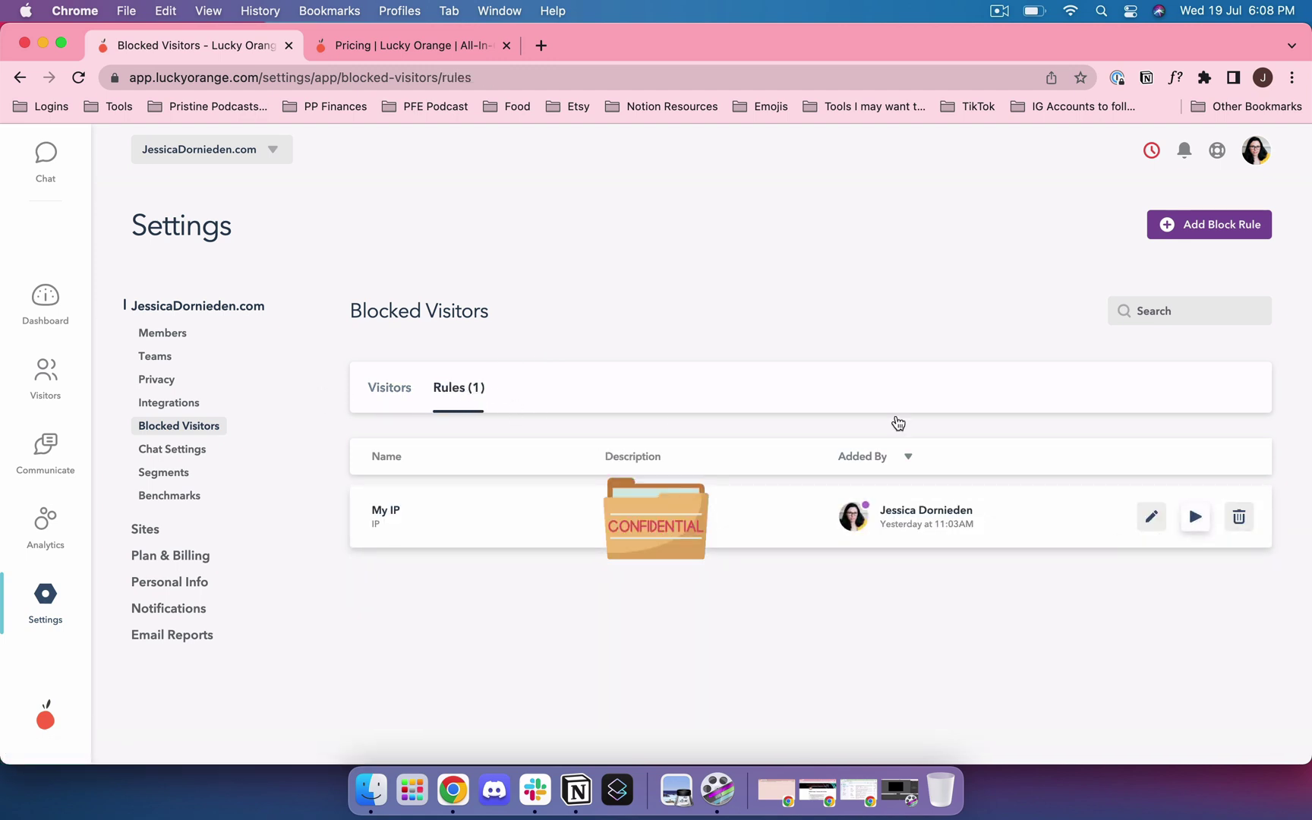
left_click(395, 391)
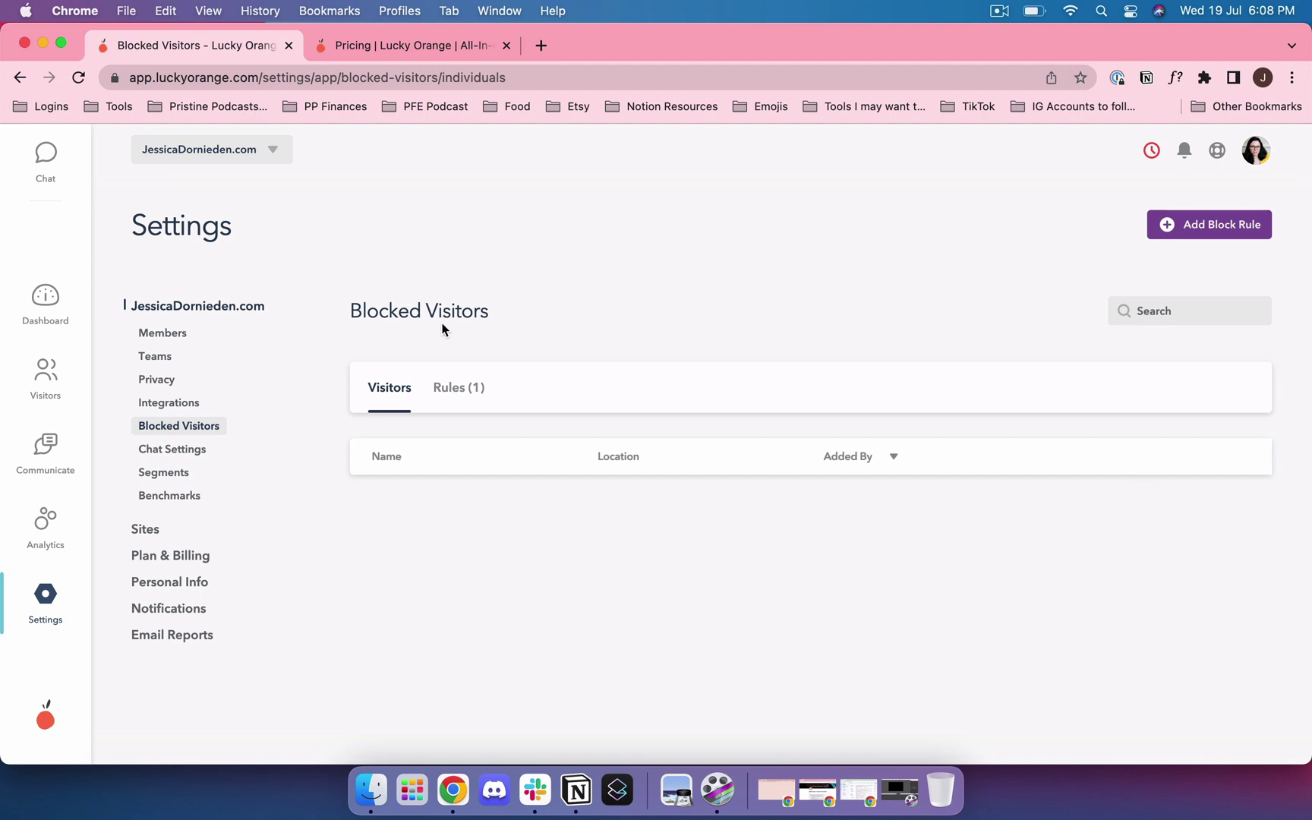
left_click(161, 452)
- Leave Chat Settings and open the Visitors page showing today's 8 visits
scroll(162, 460, "down", 1)
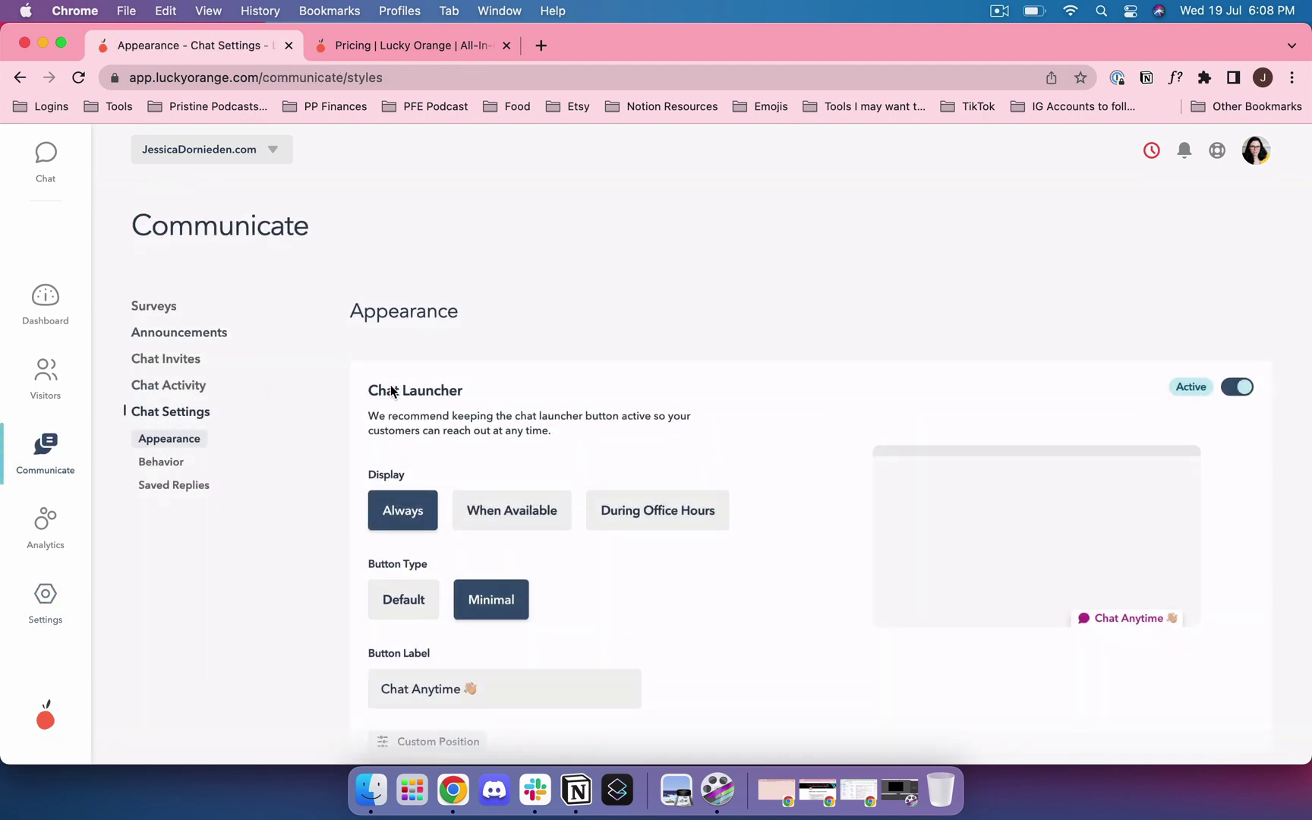
scroll(384, 412, "left", 5)
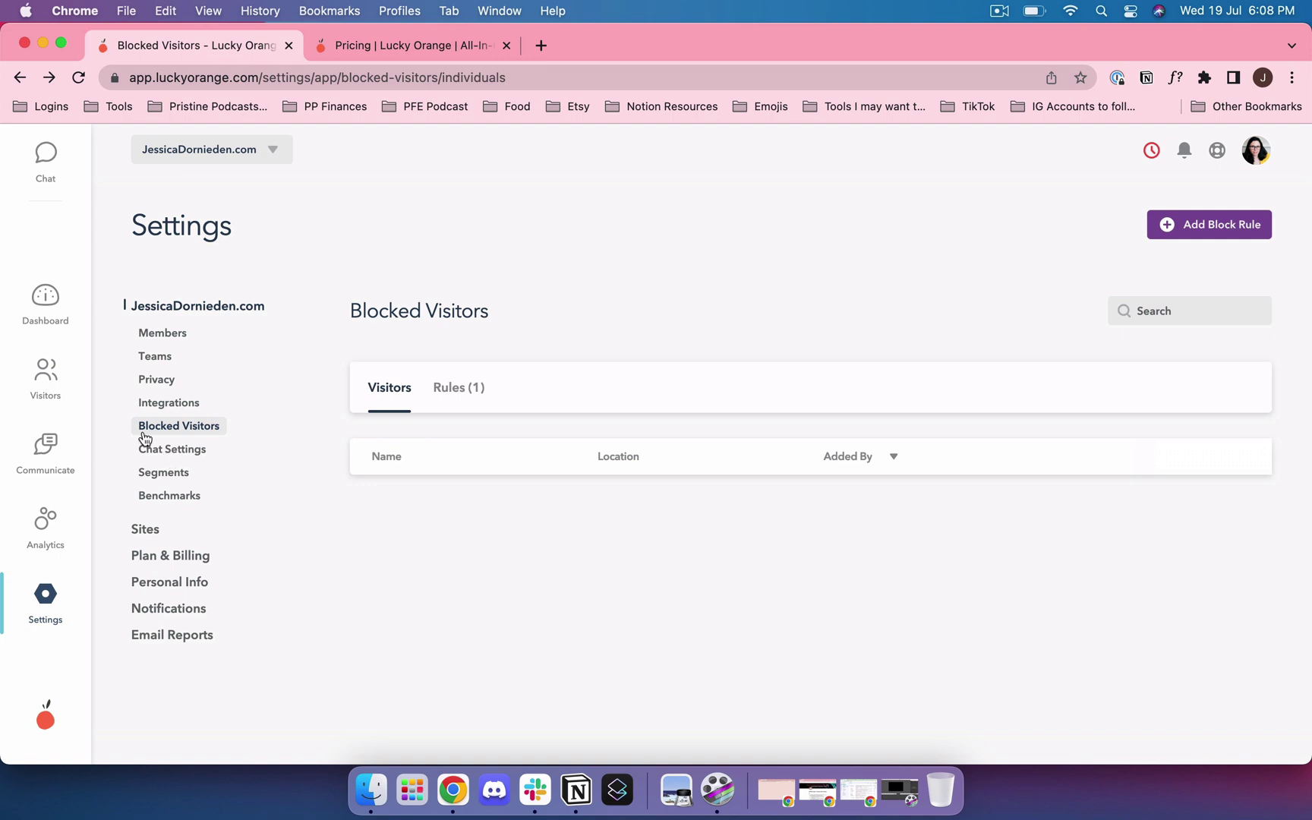
left_click(46, 372)
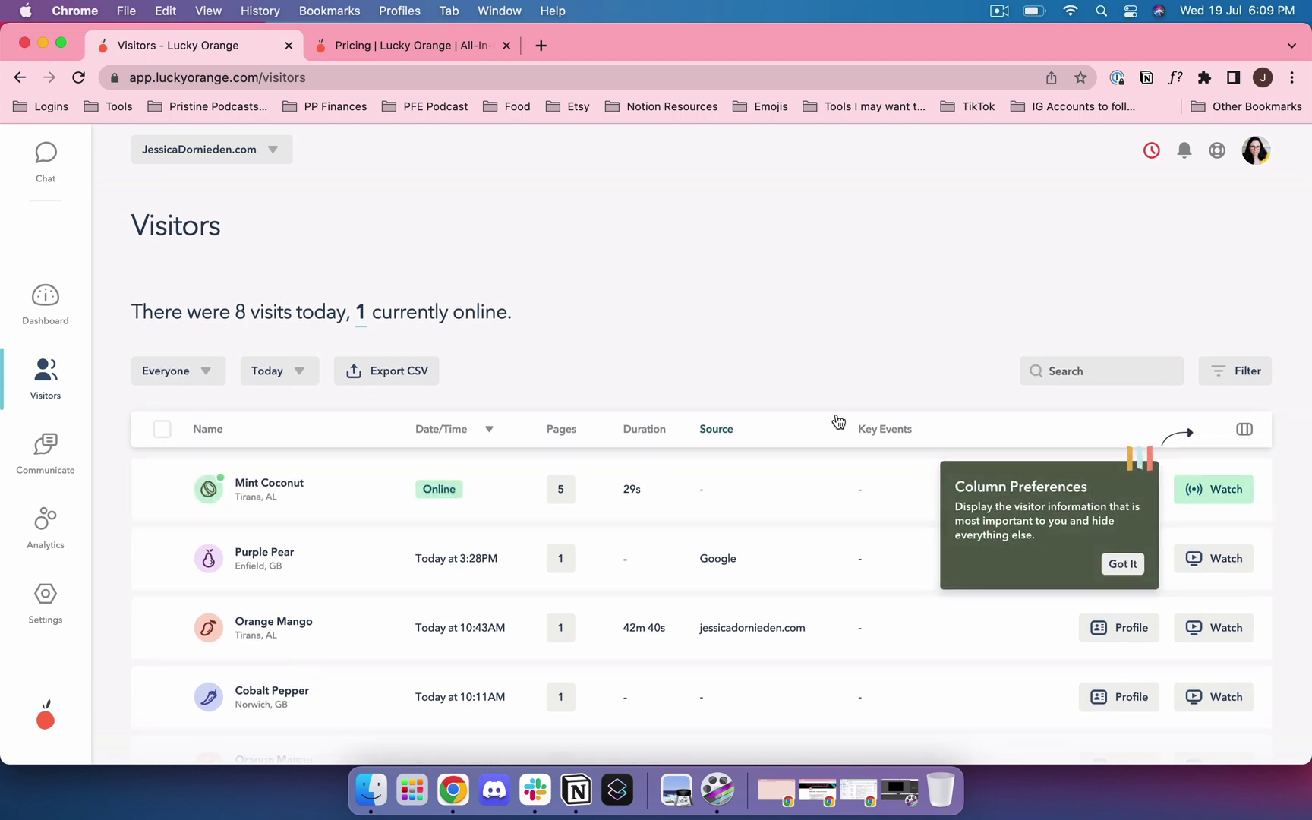
- Exit the window overview and bring Lucky Orange back to full screen
scroll(438, 553, "down", 1)
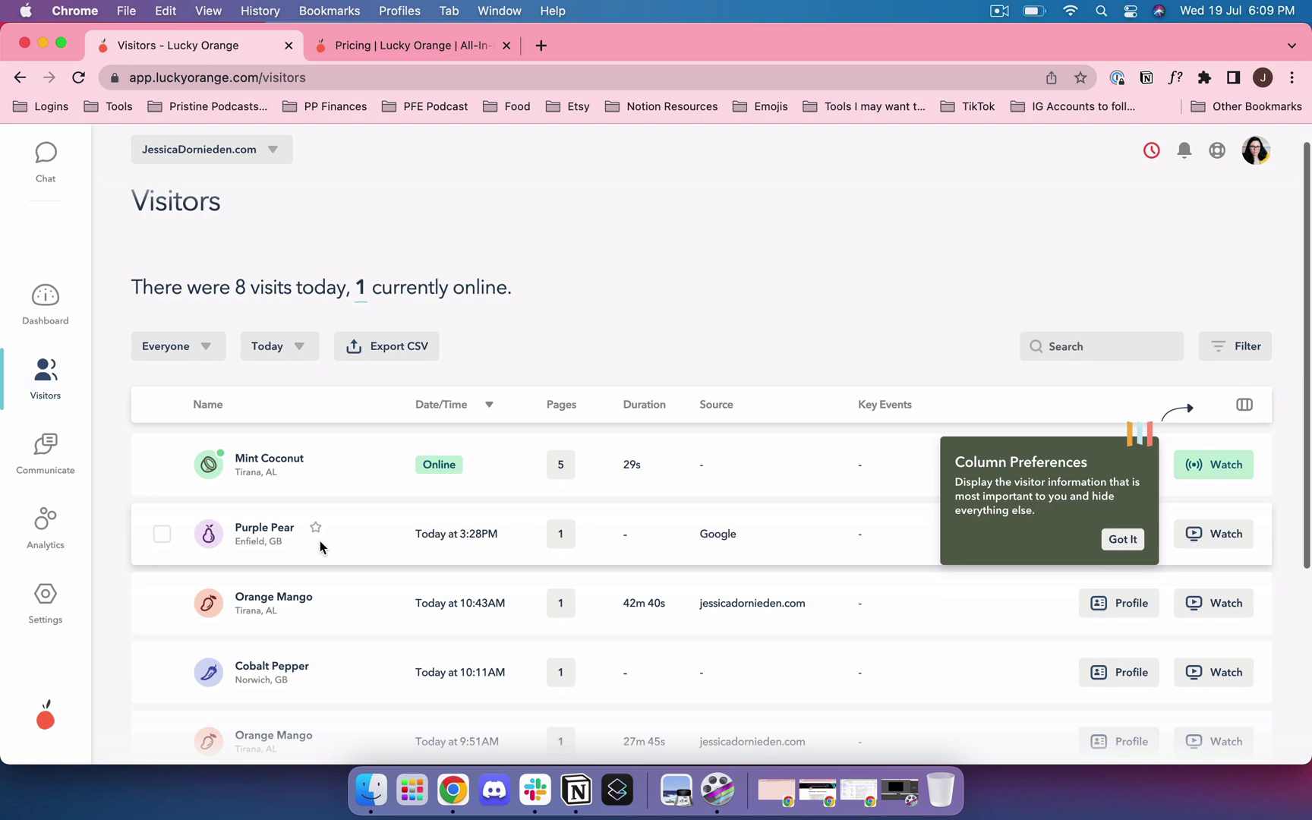
scroll(273, 558, "down", 1)
scroll(270, 569, "up", 2)
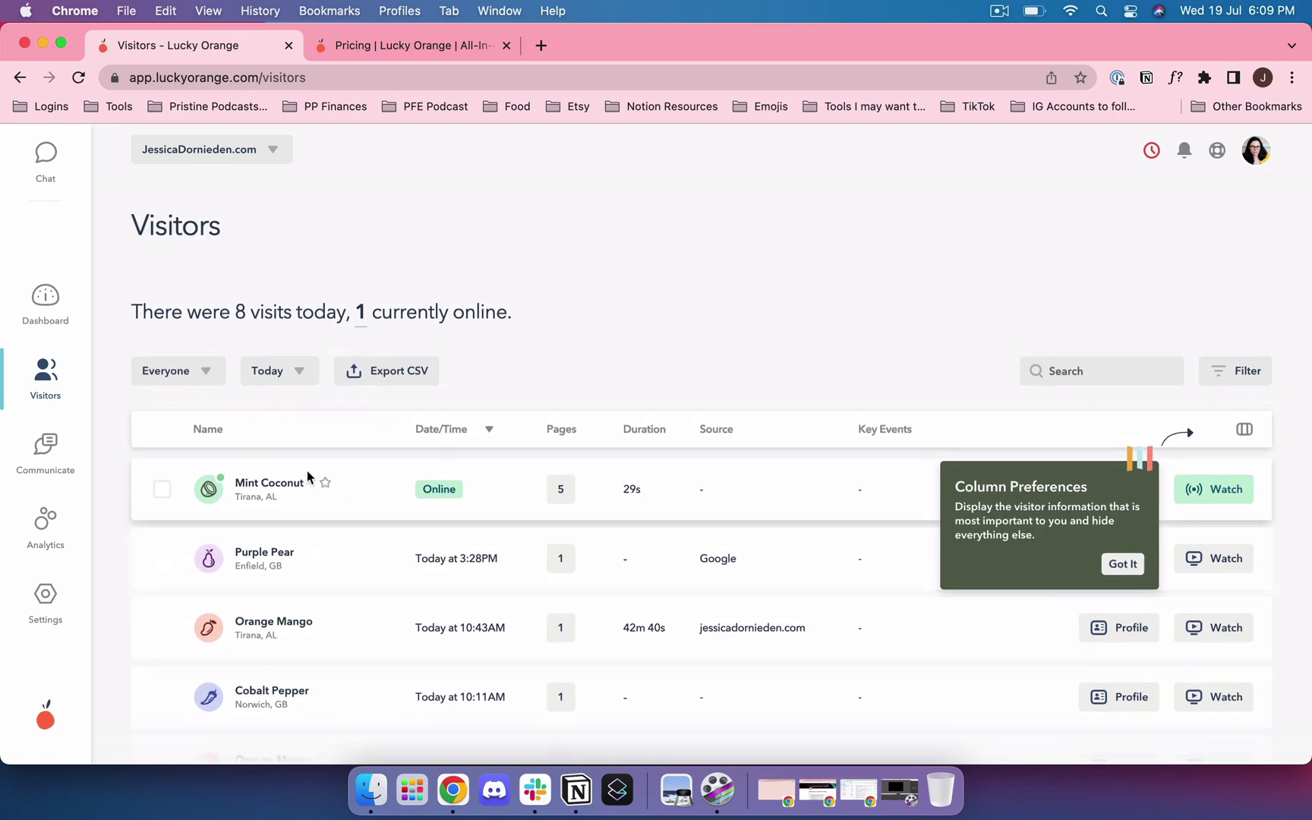
key("ctrl+Up")
left_click(789, 527)
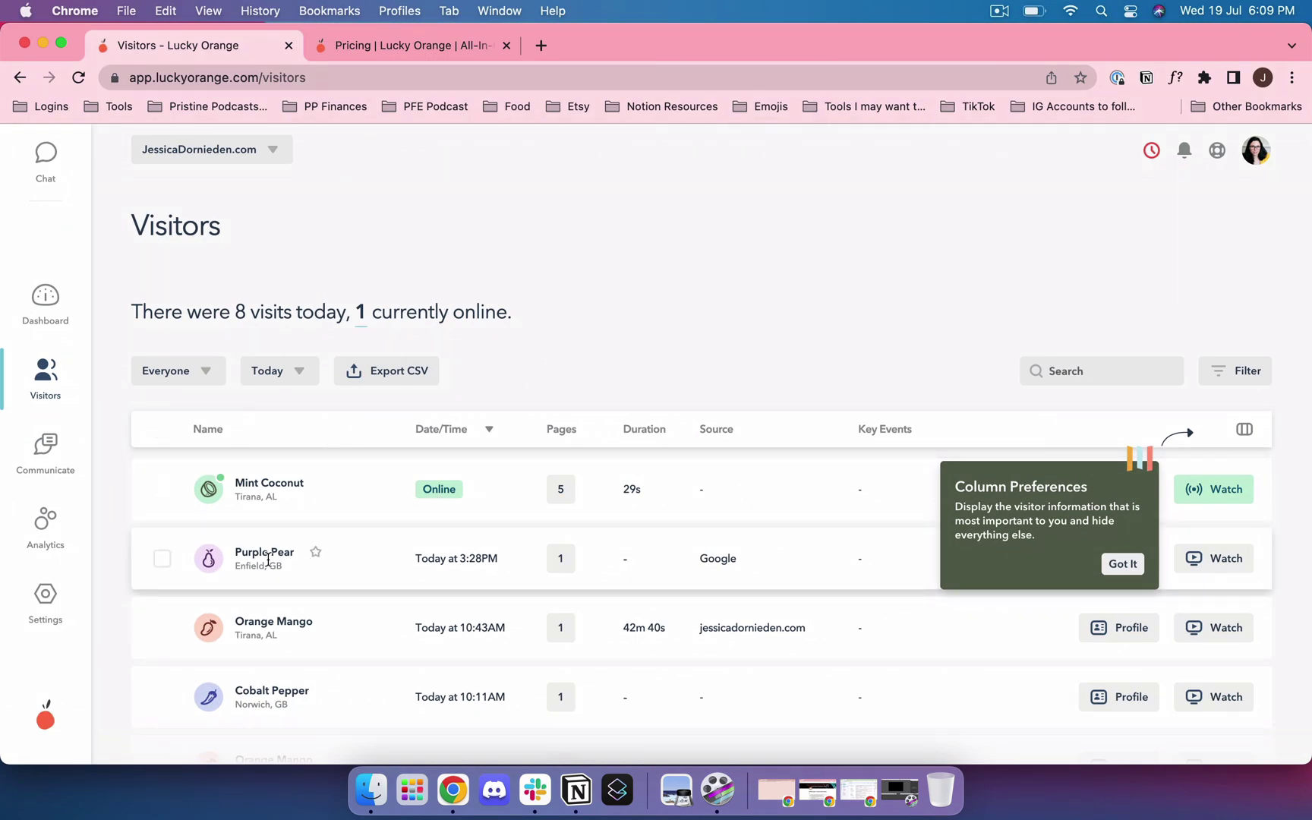
- Dismiss the Column Preferences tip with Got It and scroll the visitor list
scroll(268, 559, "down", 1)
scroll(268, 558, "up", 1)
left_click(1121, 563)
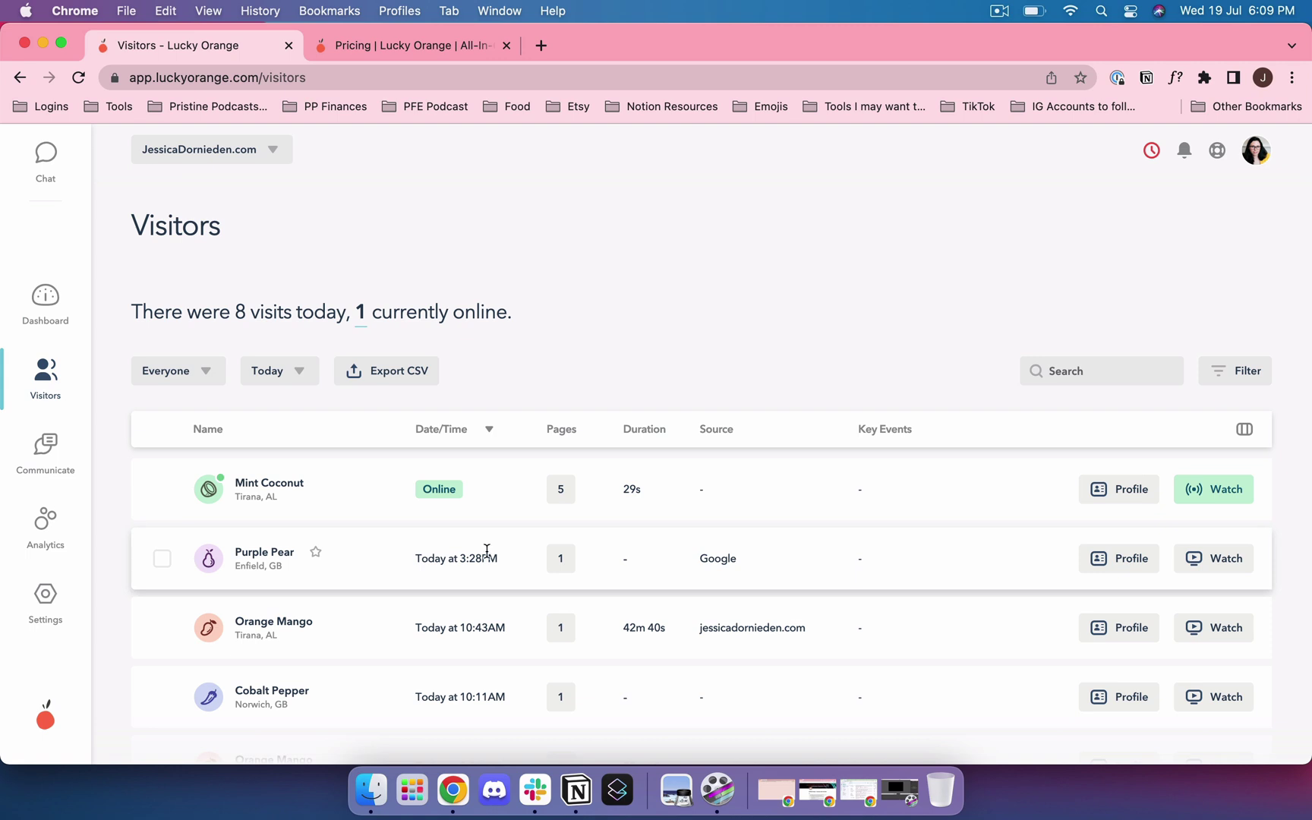
scroll(444, 558, "down", 2)
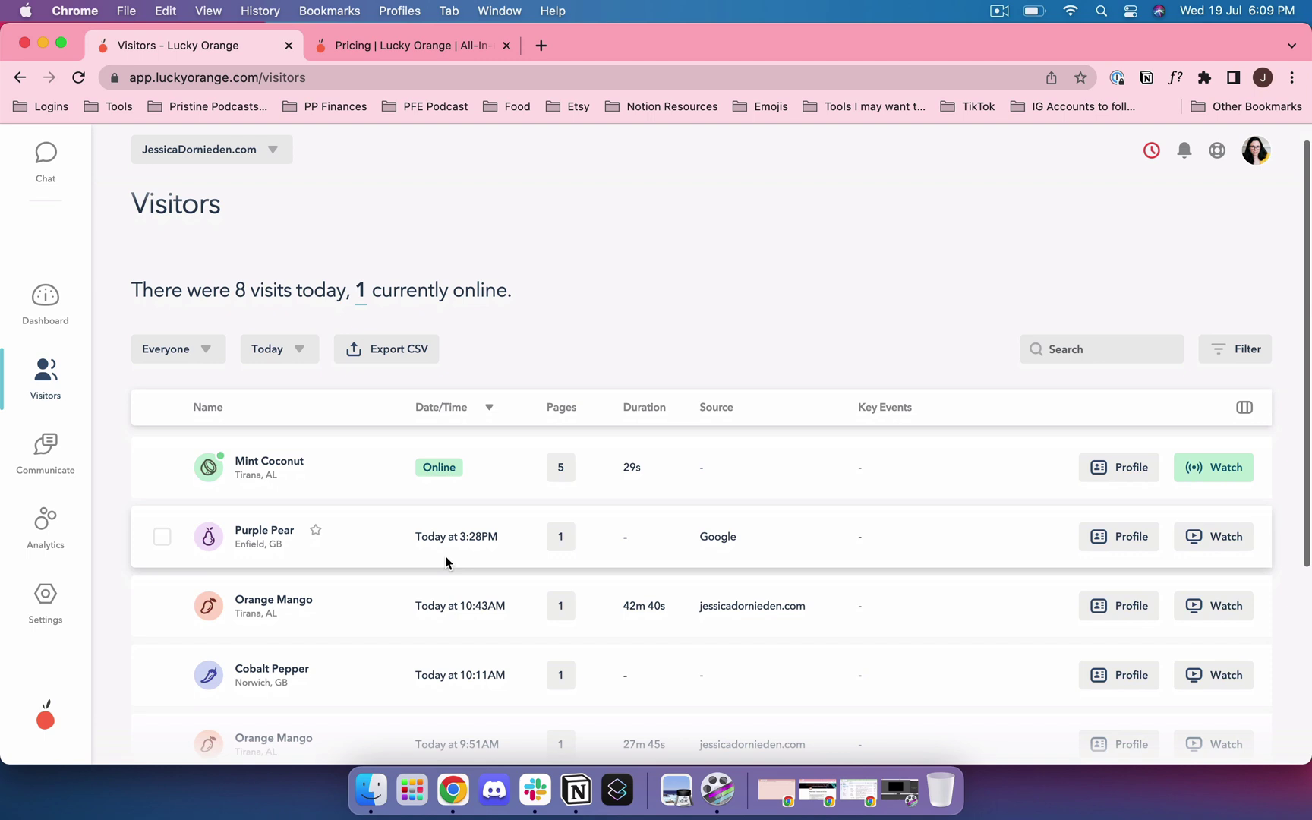
scroll(445, 561, "down", 10)
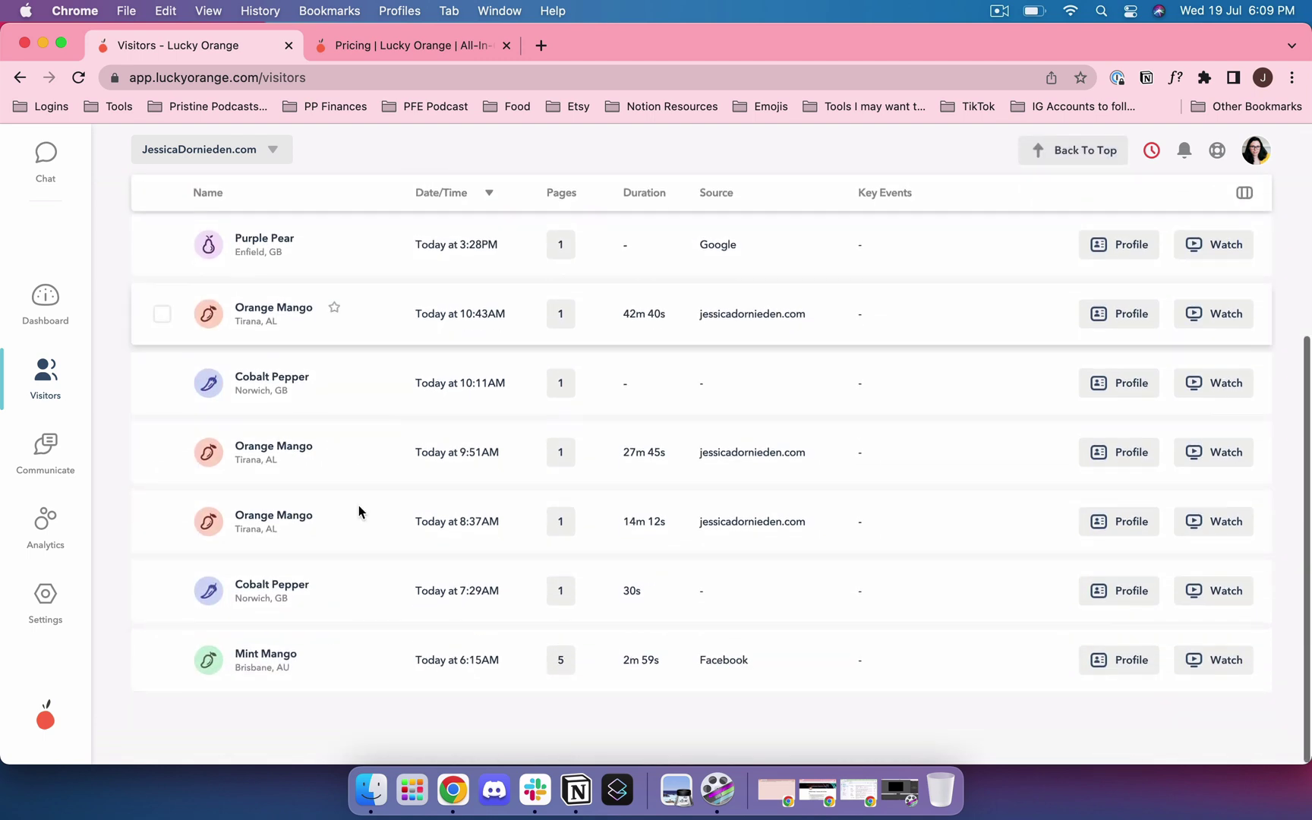
scroll(353, 546, "up", 11)
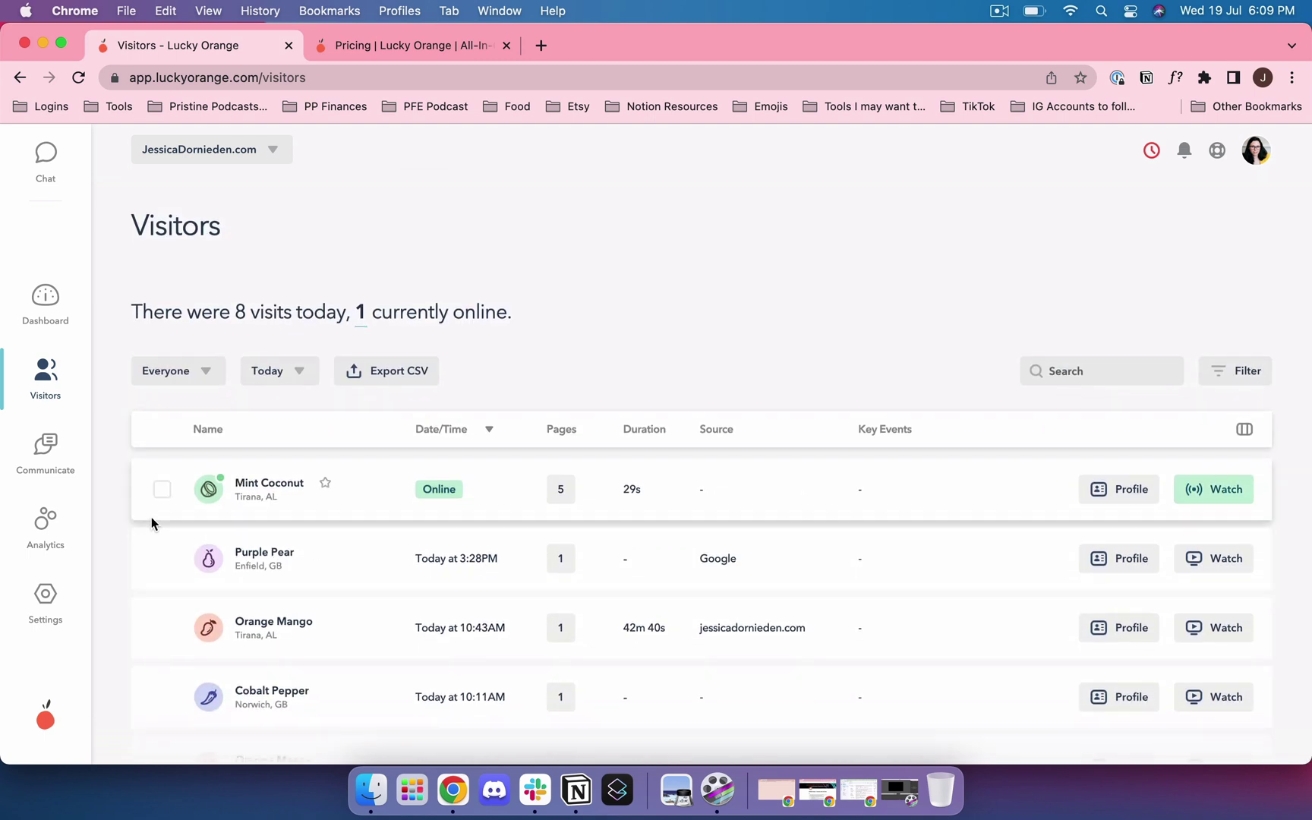
- Launch the Tech Membership heatmap from Analytics' Most Active Pages and open its display settings
left_click(46, 523)
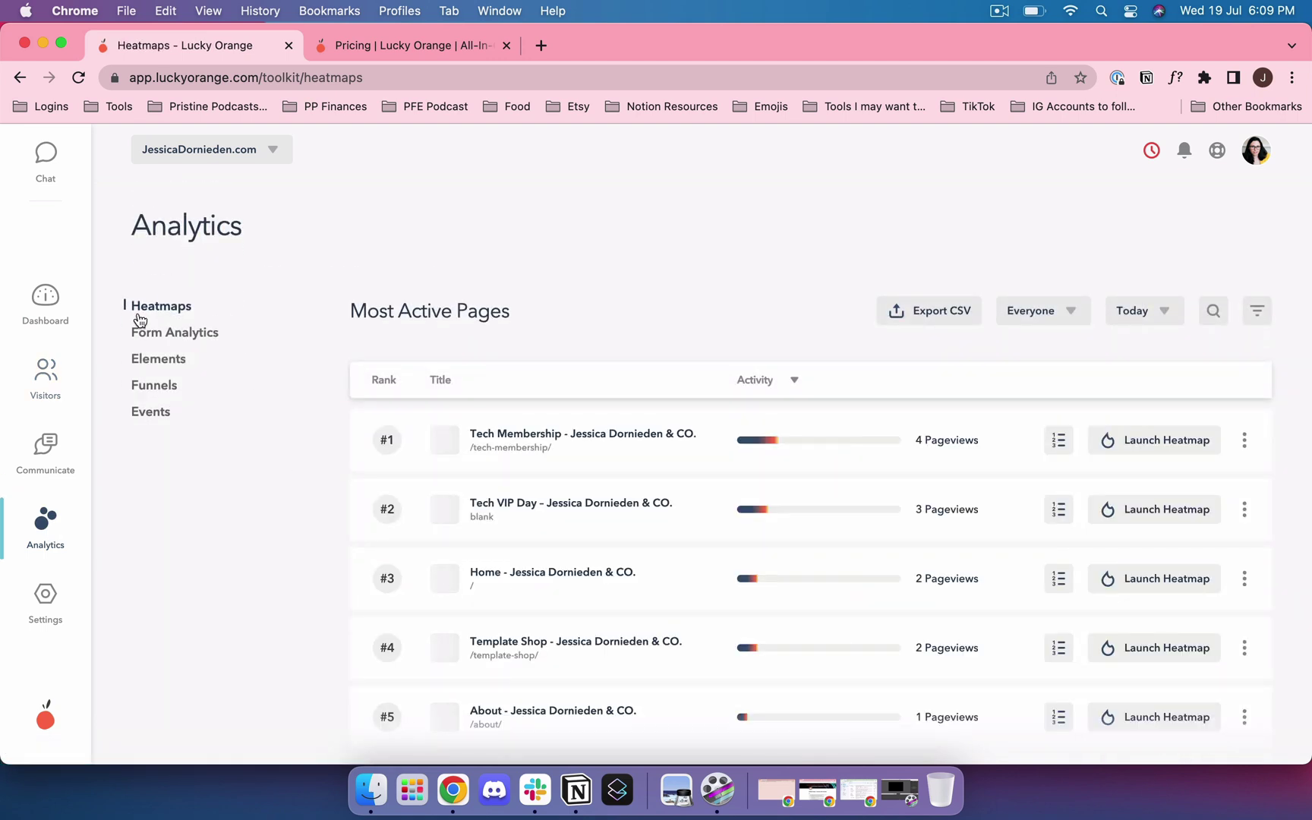
scroll(468, 327, "down", 3)
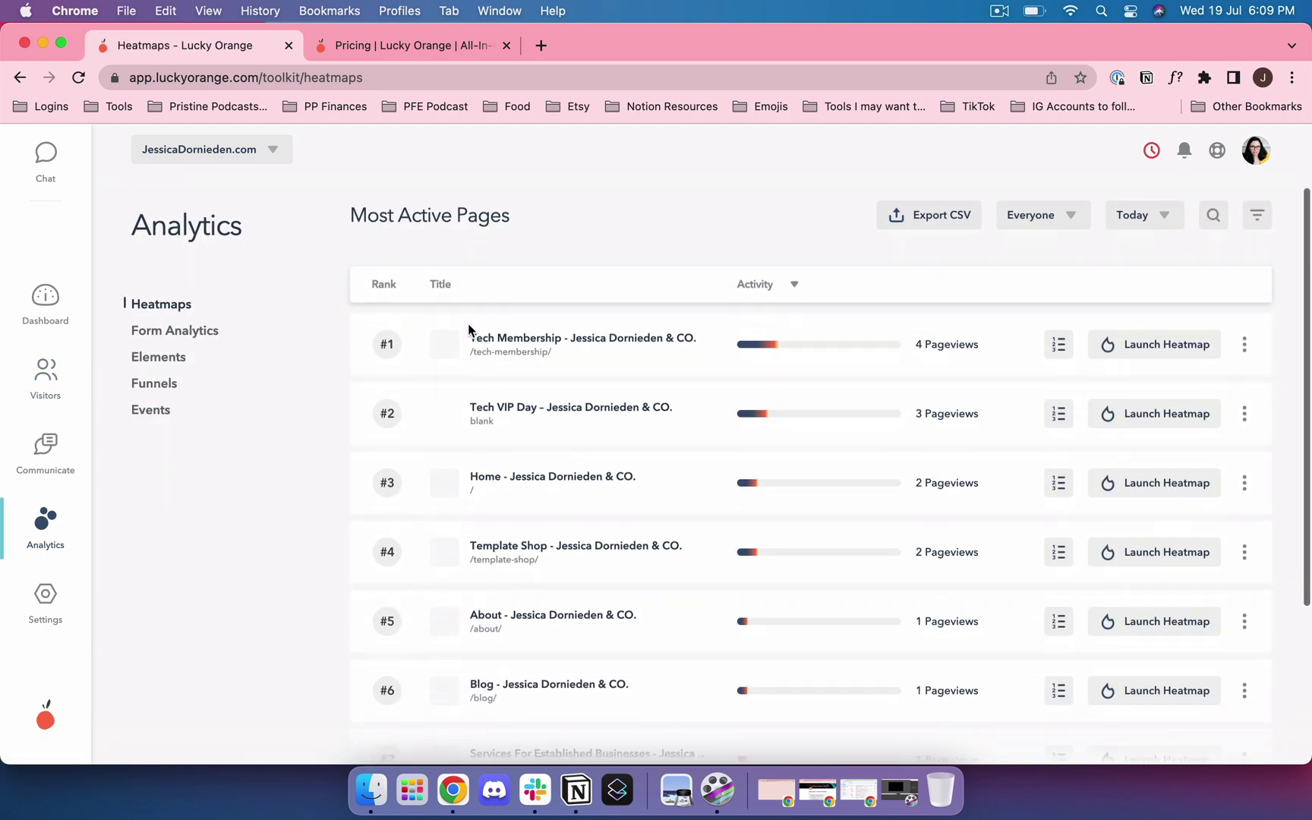
scroll(468, 324, "down", 2)
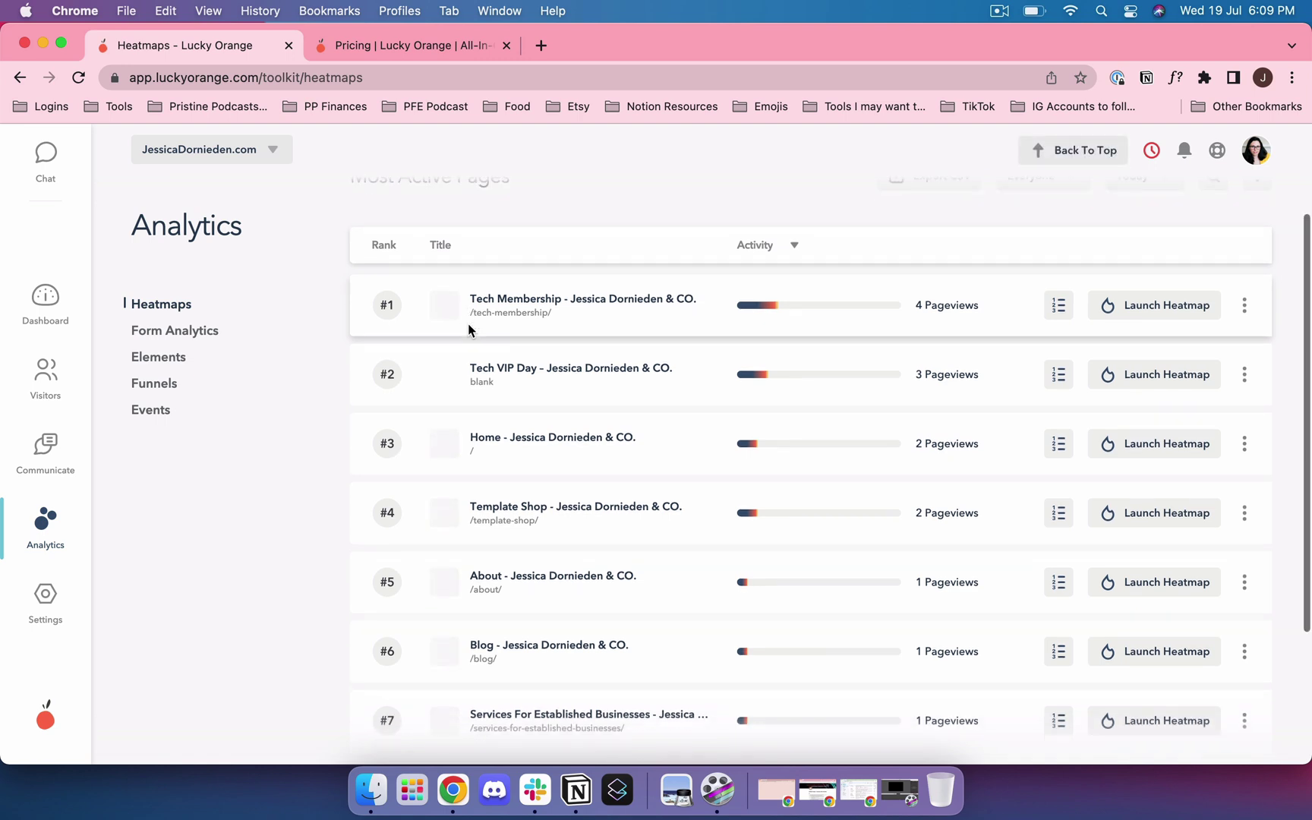
scroll(590, 309, "up", 1)
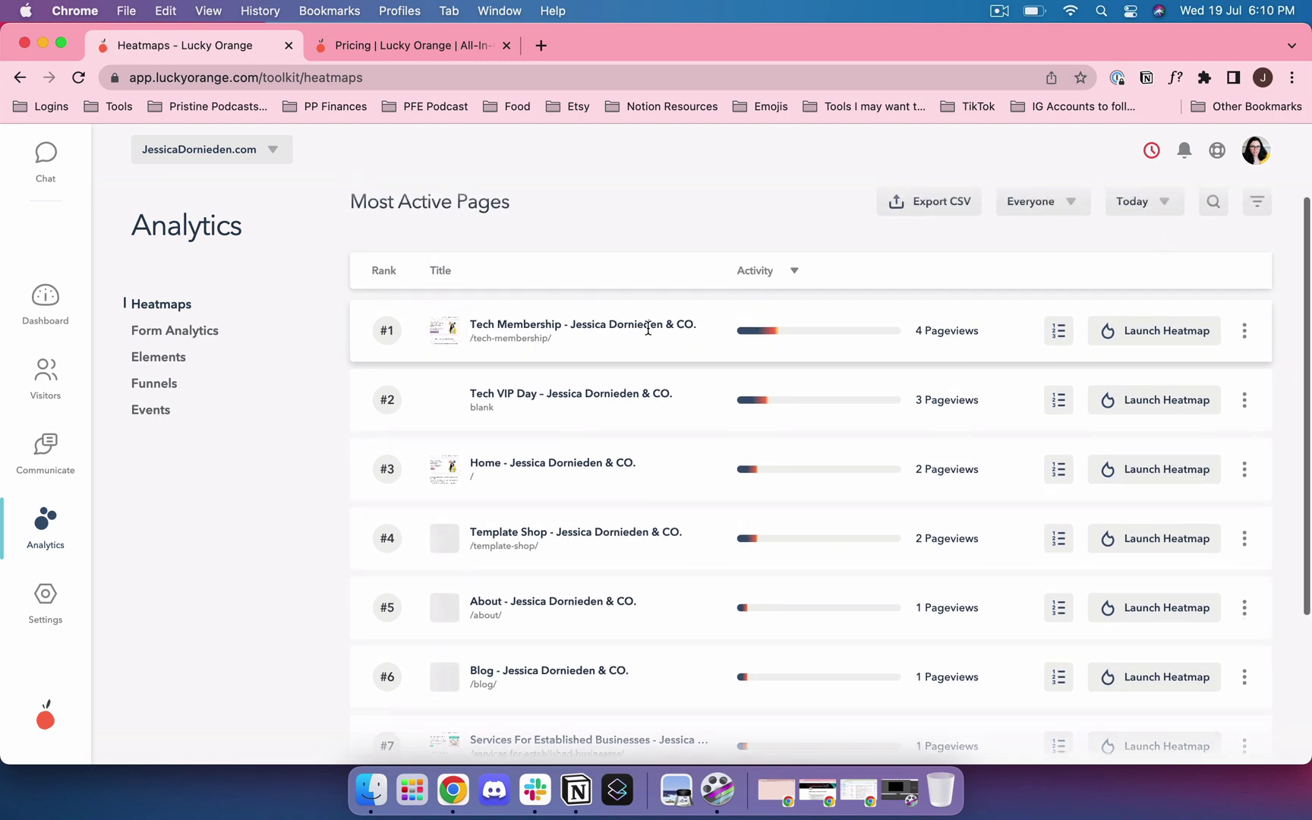
left_click(1158, 331)
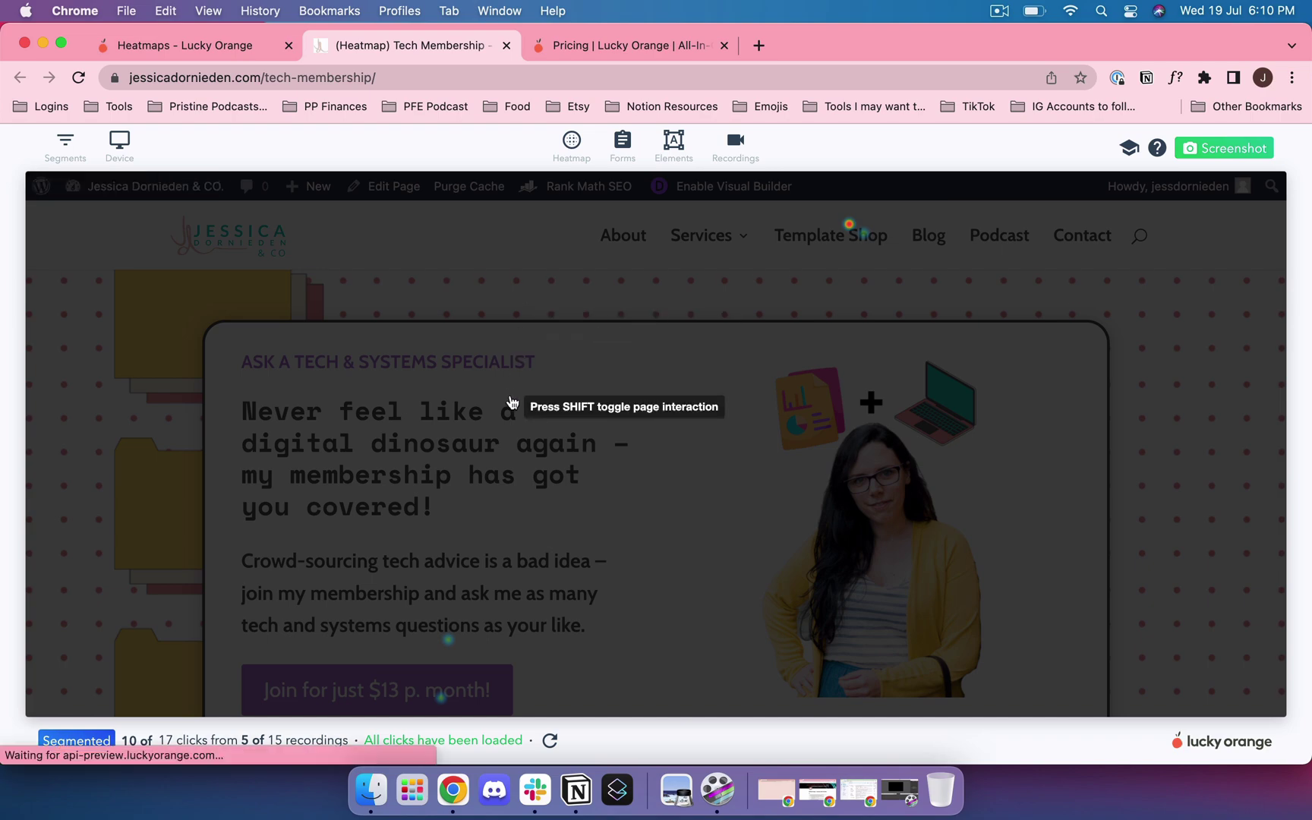
scroll(512, 403, "down", 20)
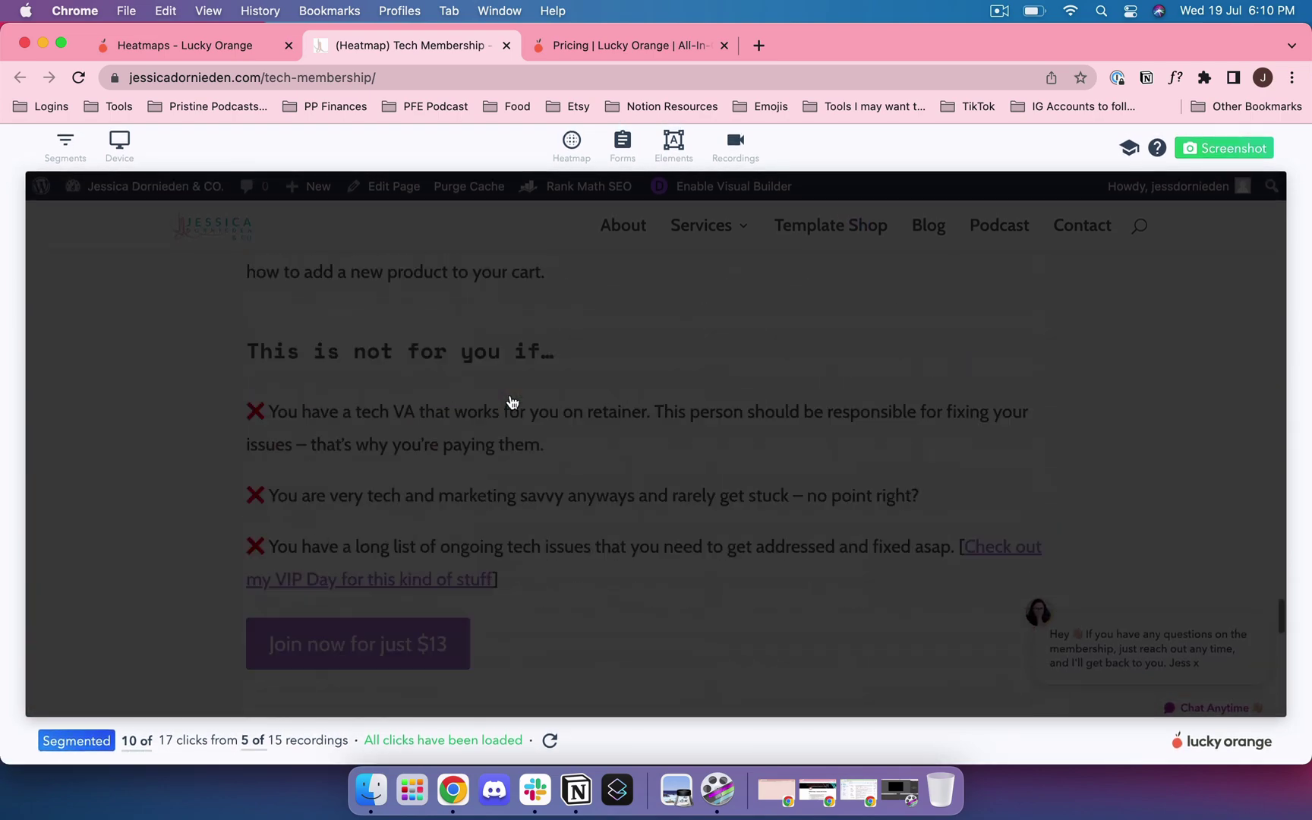
scroll(512, 401, "up", 20)
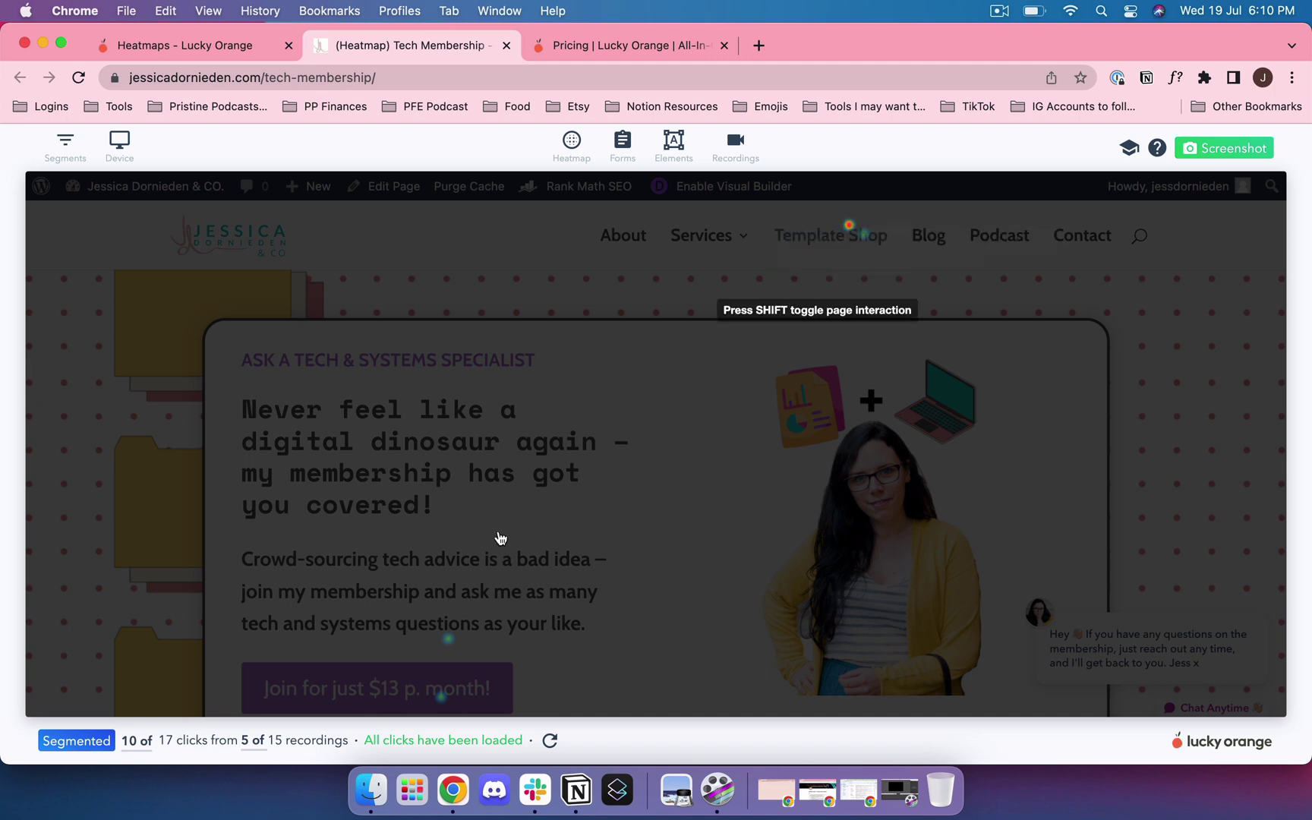
left_click(563, 149)
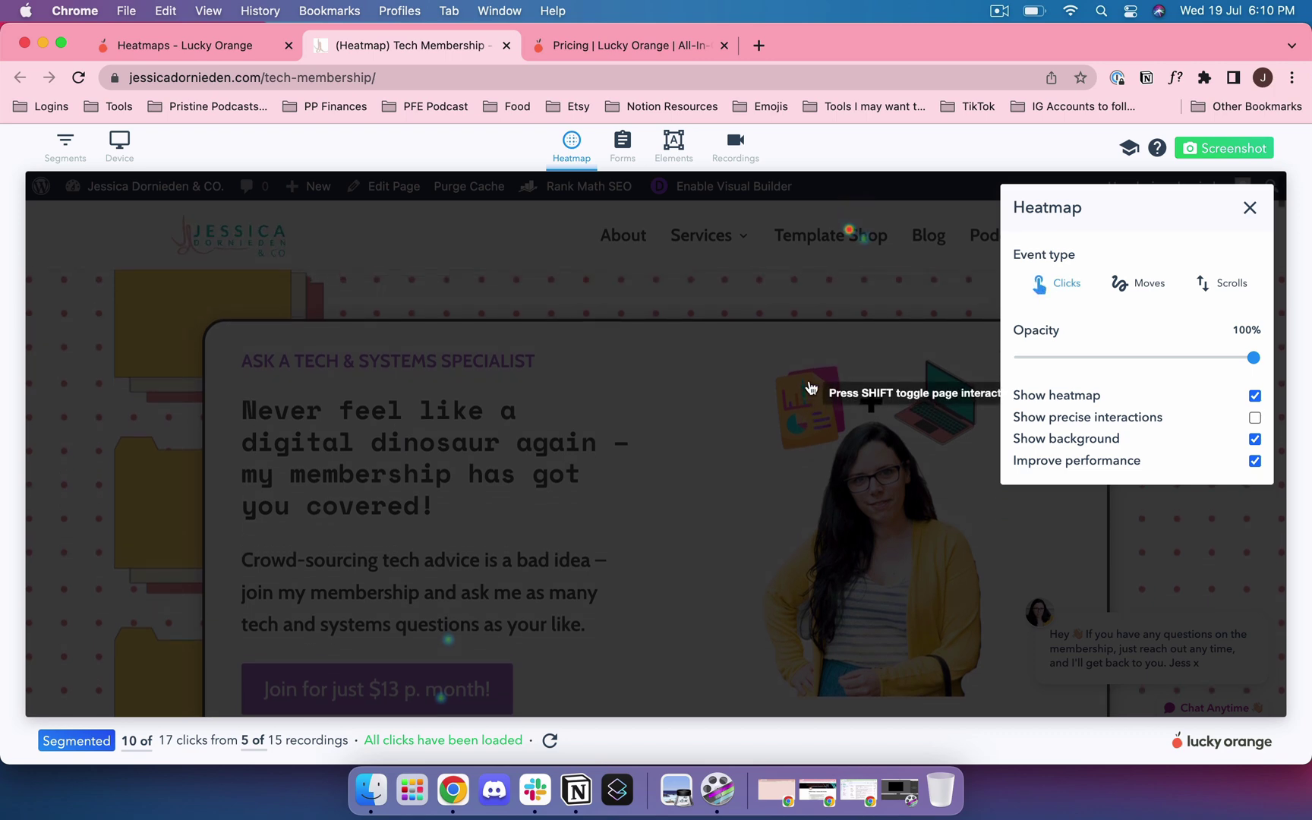
- Switch the heatmap event type from Moves to Scrolls and scroll the page
left_click(1146, 284)
scroll(800, 410, "down", 10)
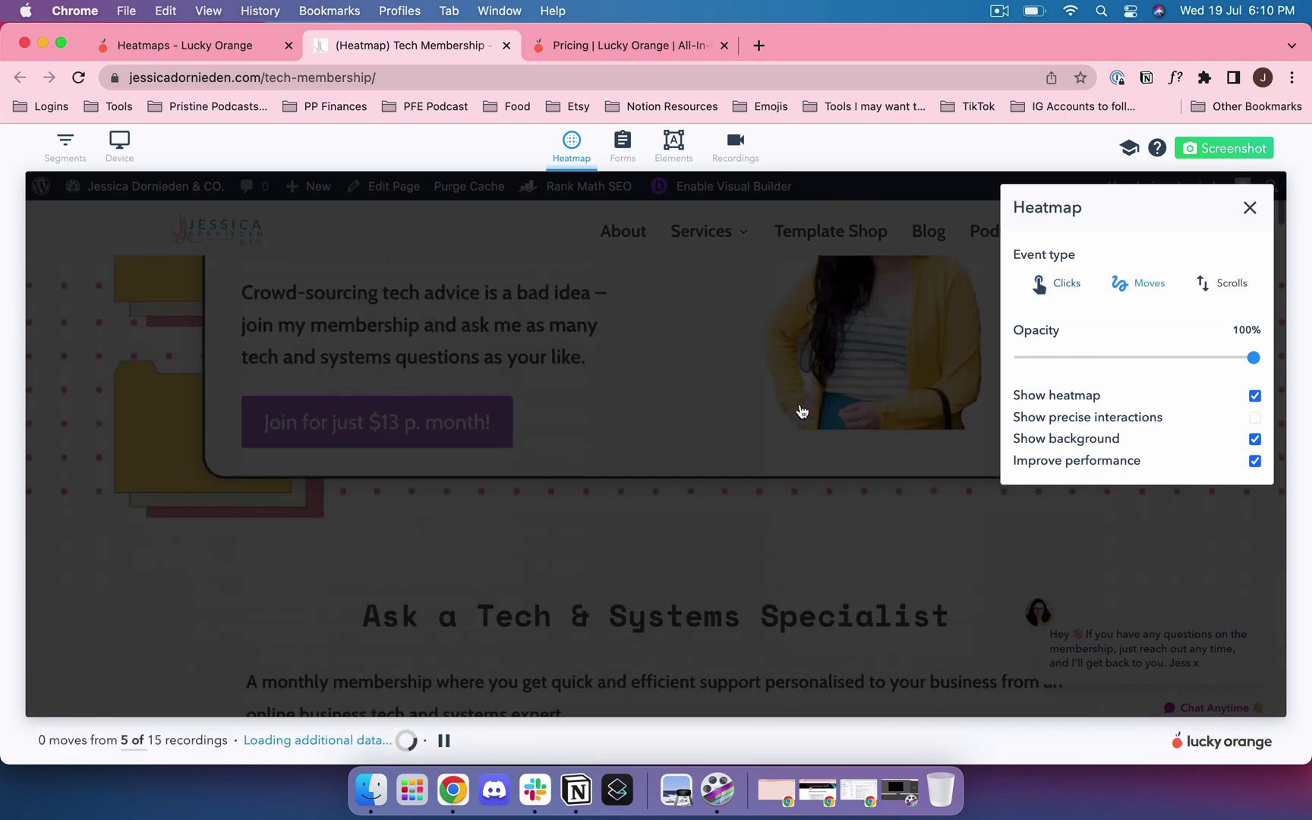
scroll(799, 410, "down", 15)
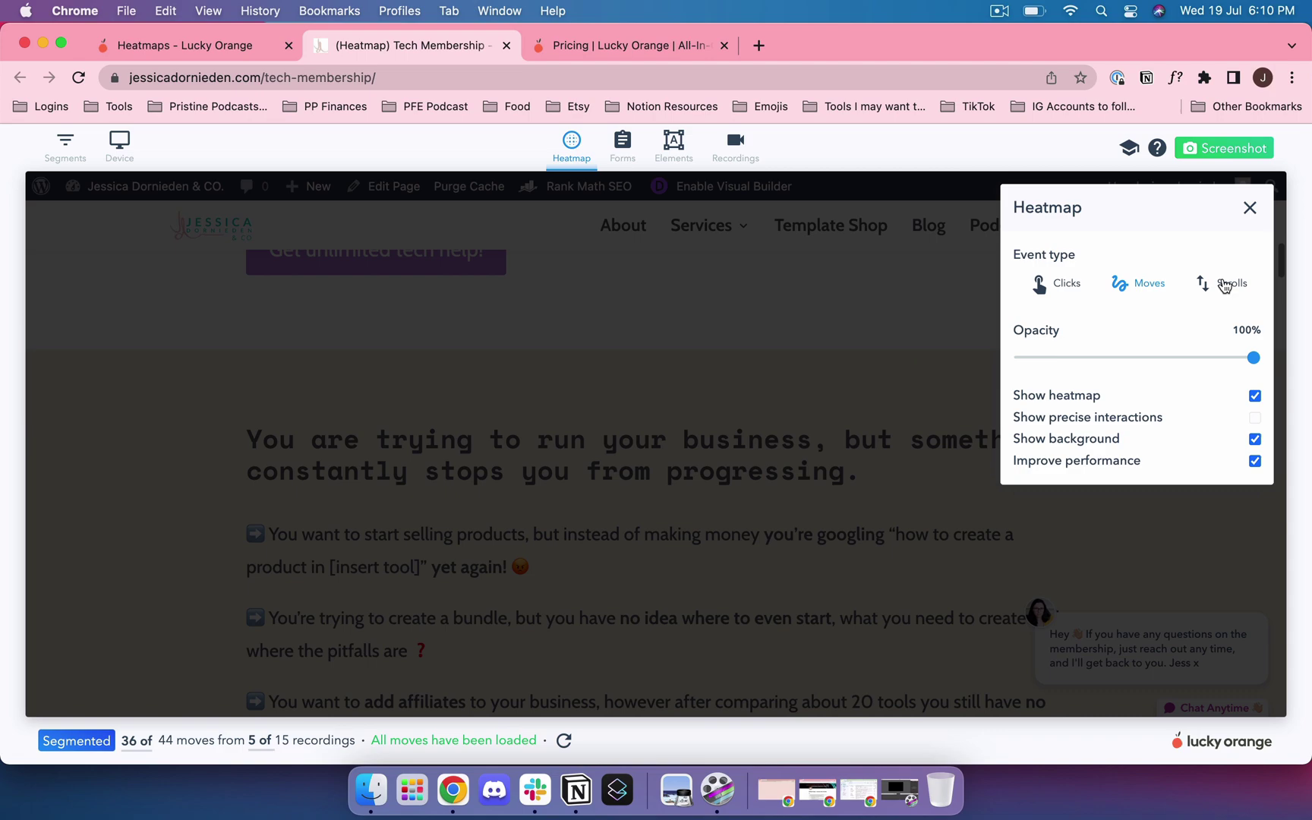
left_click(1229, 284)
scroll(855, 413, "up", 10)
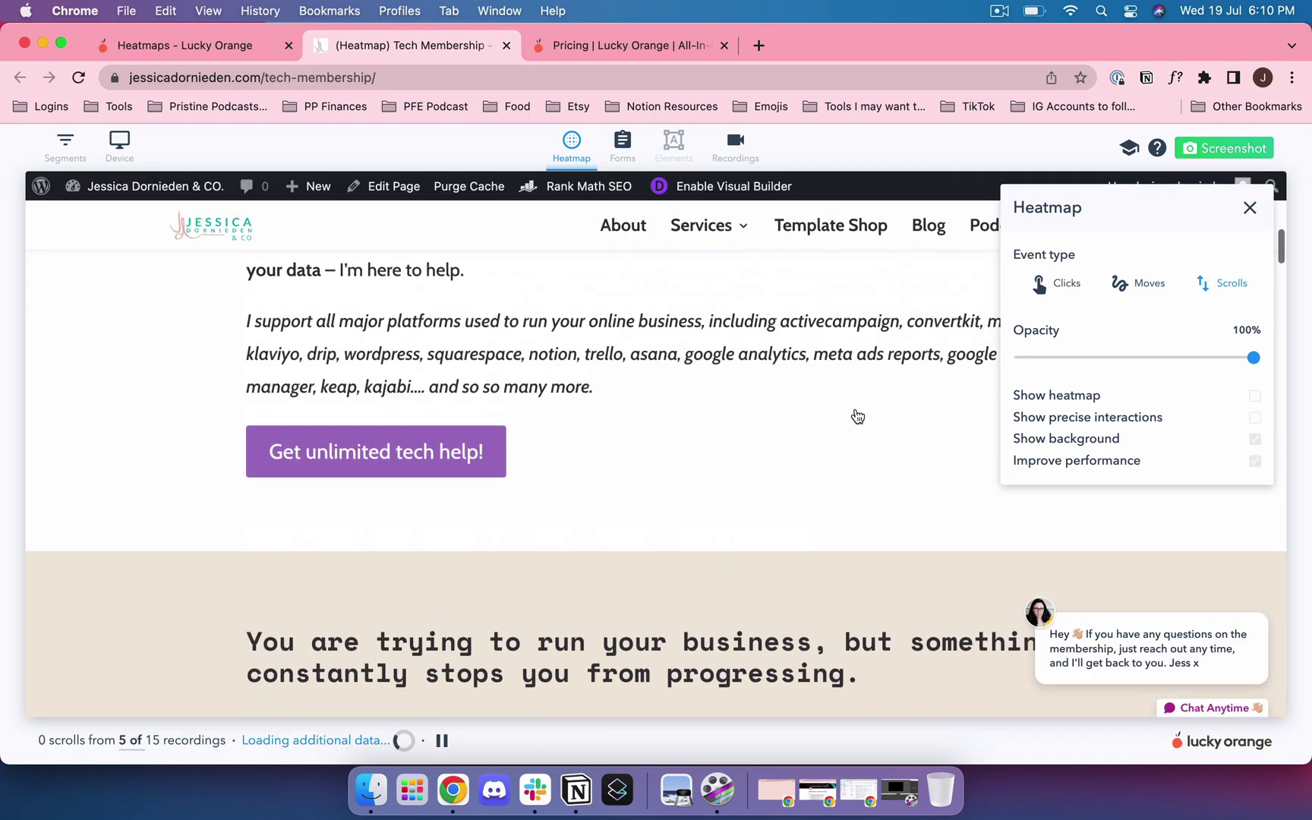
scroll(857, 415, "down", 10)
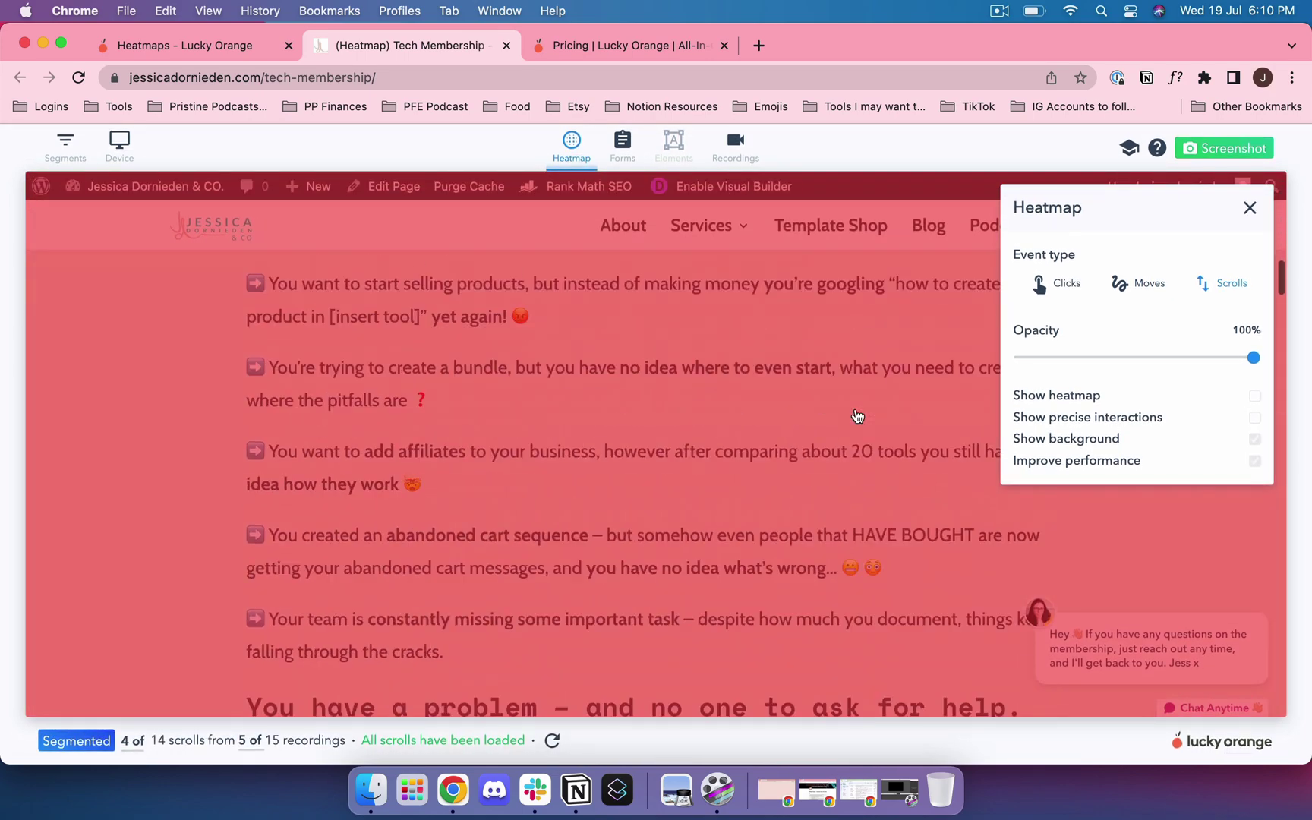
scroll(857, 414, "down", 15)
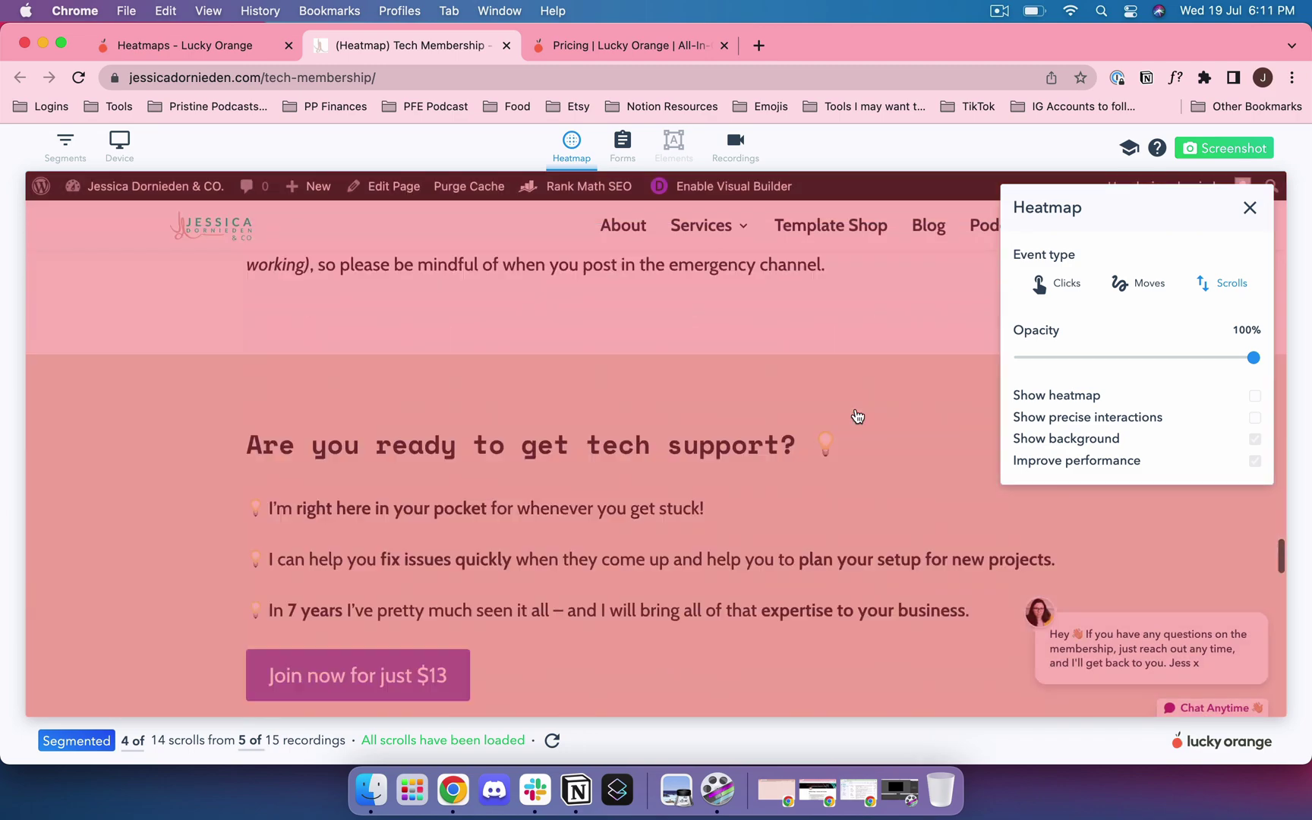
scroll(856, 414, "down", 15)
scroll(857, 414, "up", 10)
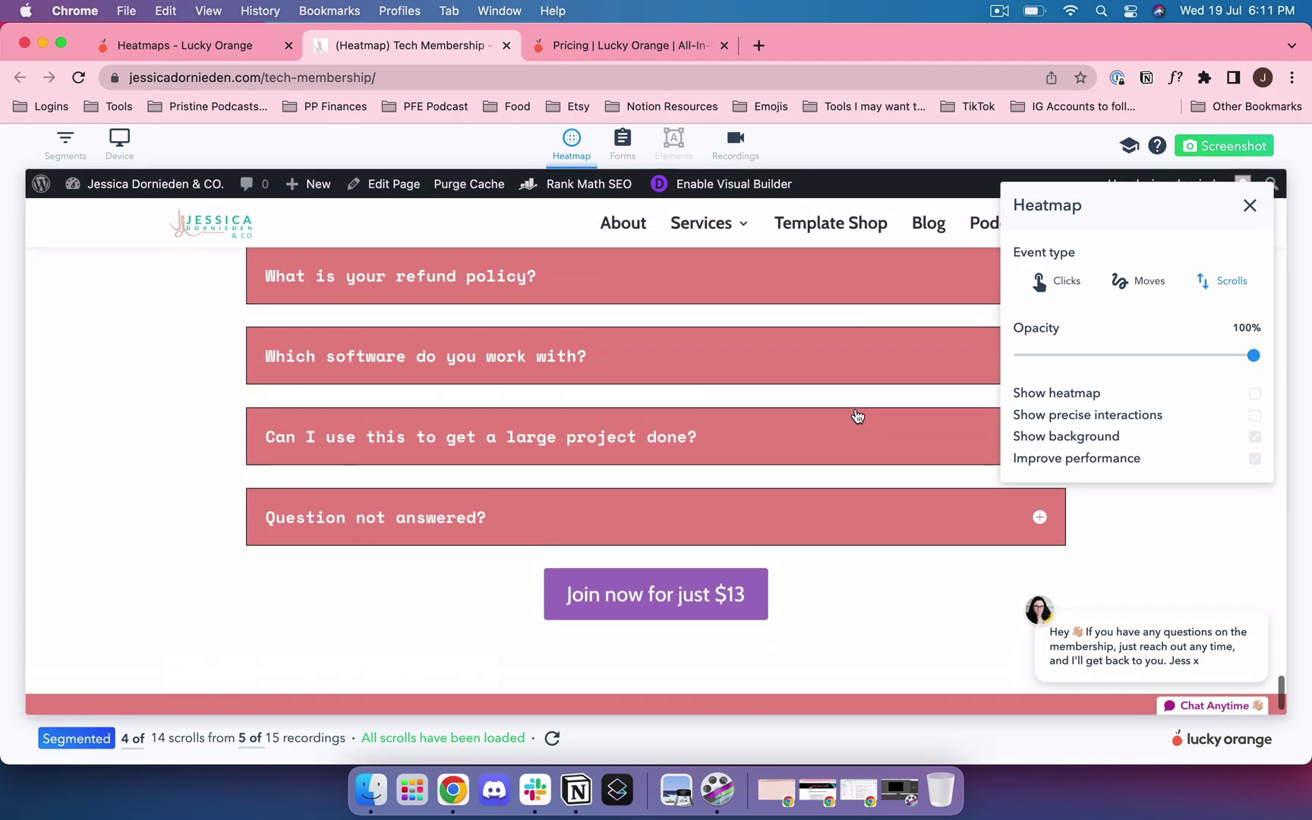
scroll(856, 414, "down", 4)
- Review the scroll-depth heatmap down the page, then close the Heatmap panel
mouse_move(30, 584)
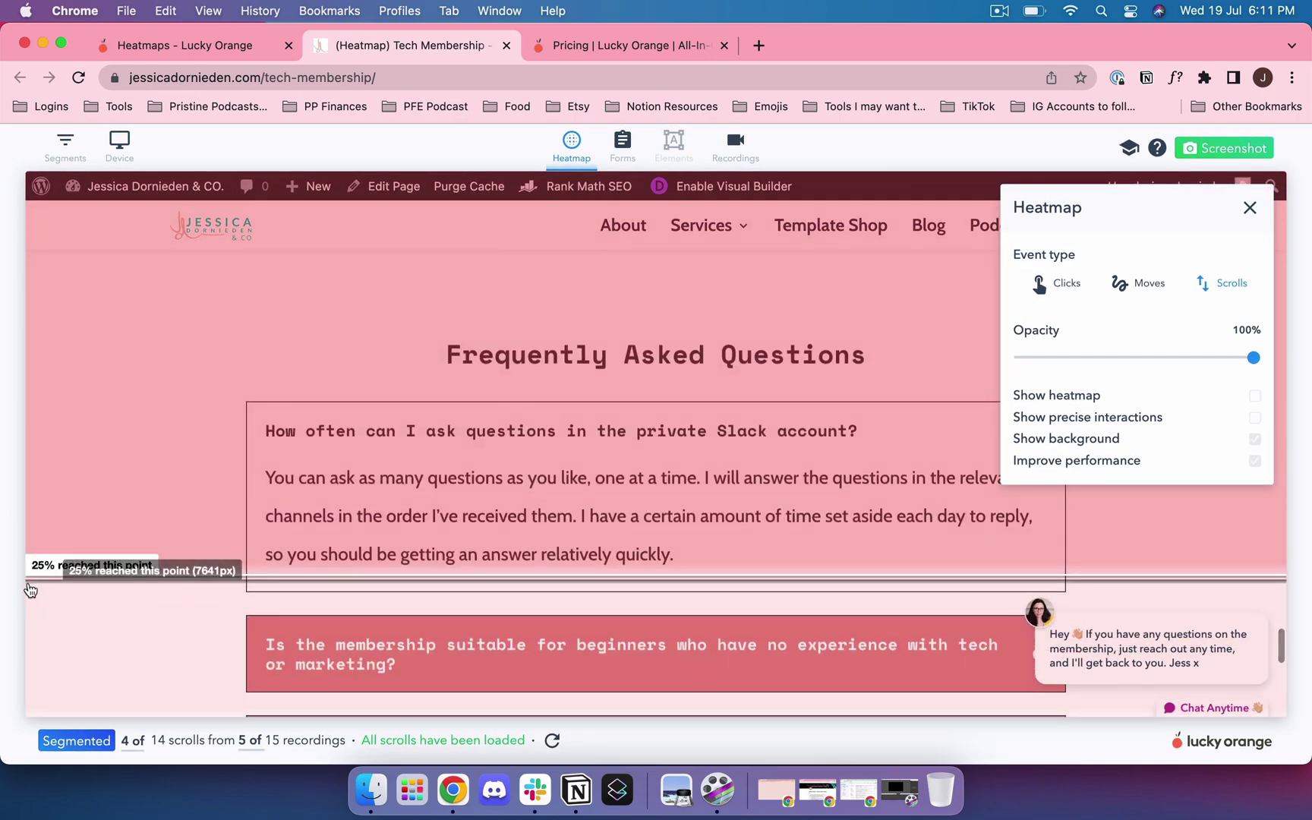
scroll(94, 563, "down", 1)
scroll(219, 419, "up", 2)
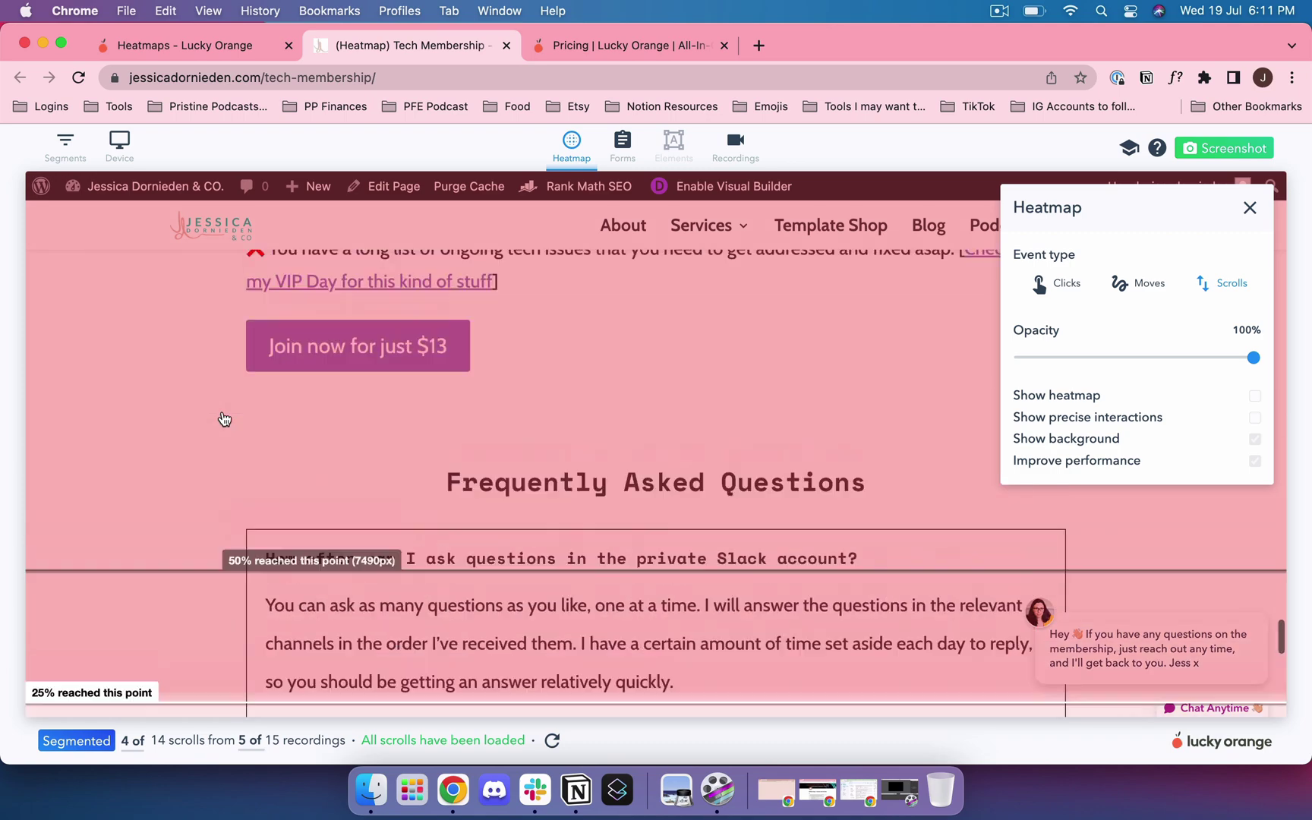
scroll(223, 418, "down", 2)
scroll(223, 418, "down", 1)
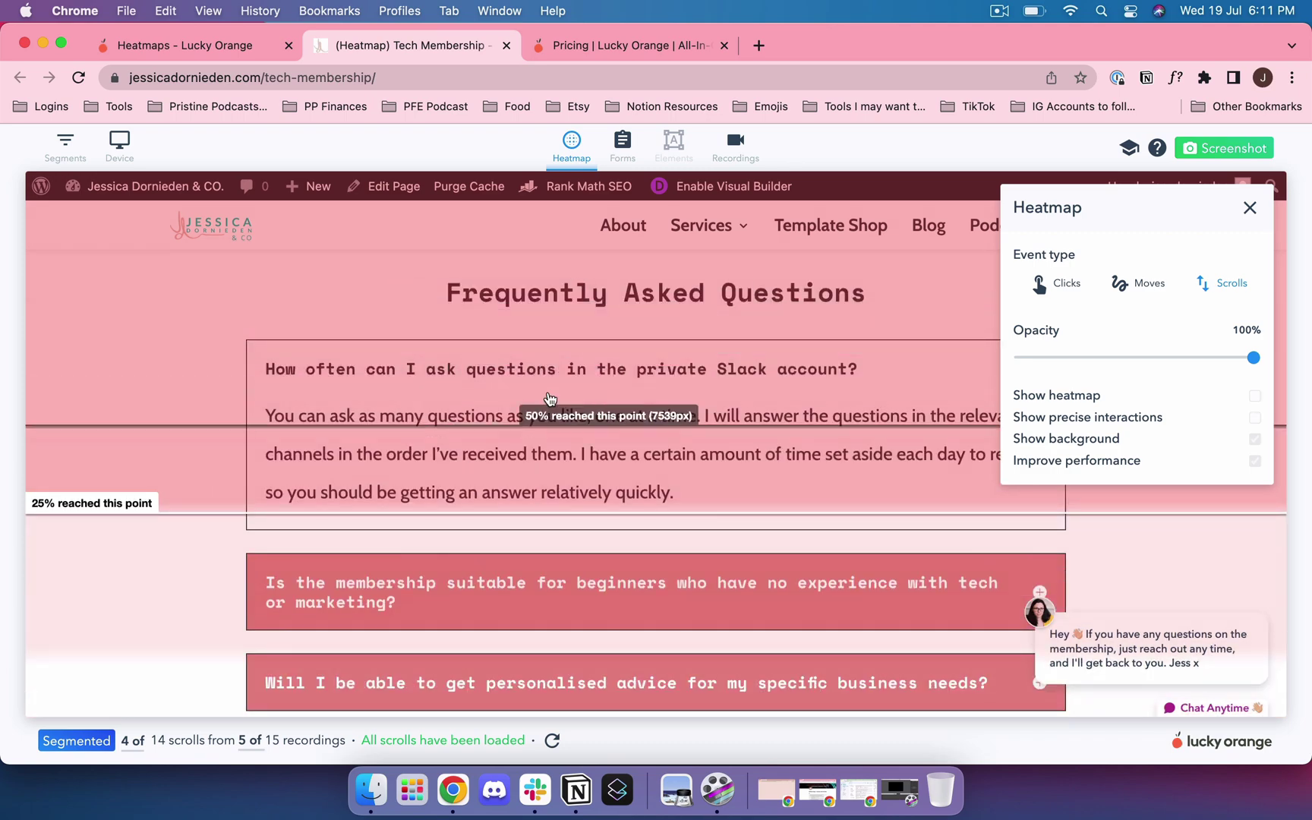
scroll(417, 436, "up", 2)
scroll(416, 436, "up", 20)
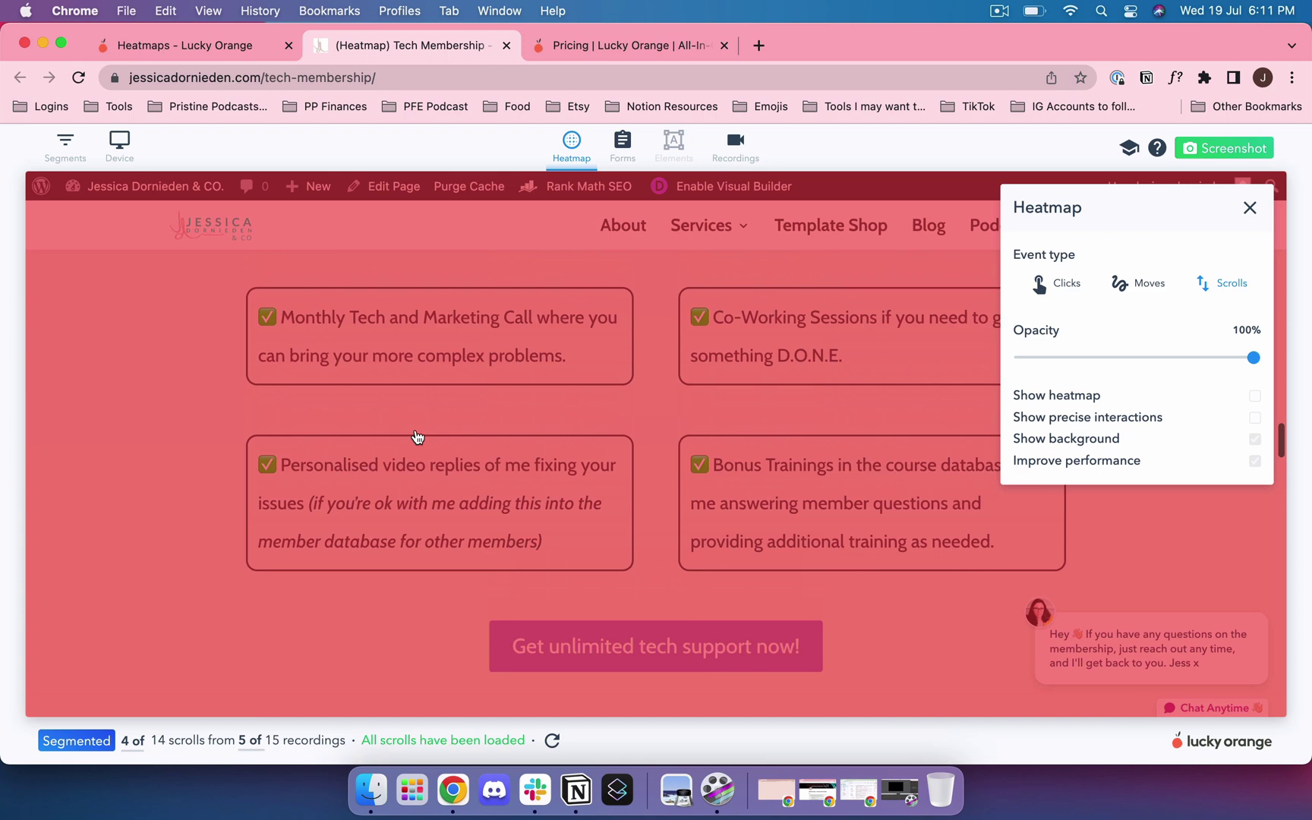
scroll(418, 433, "up", 15)
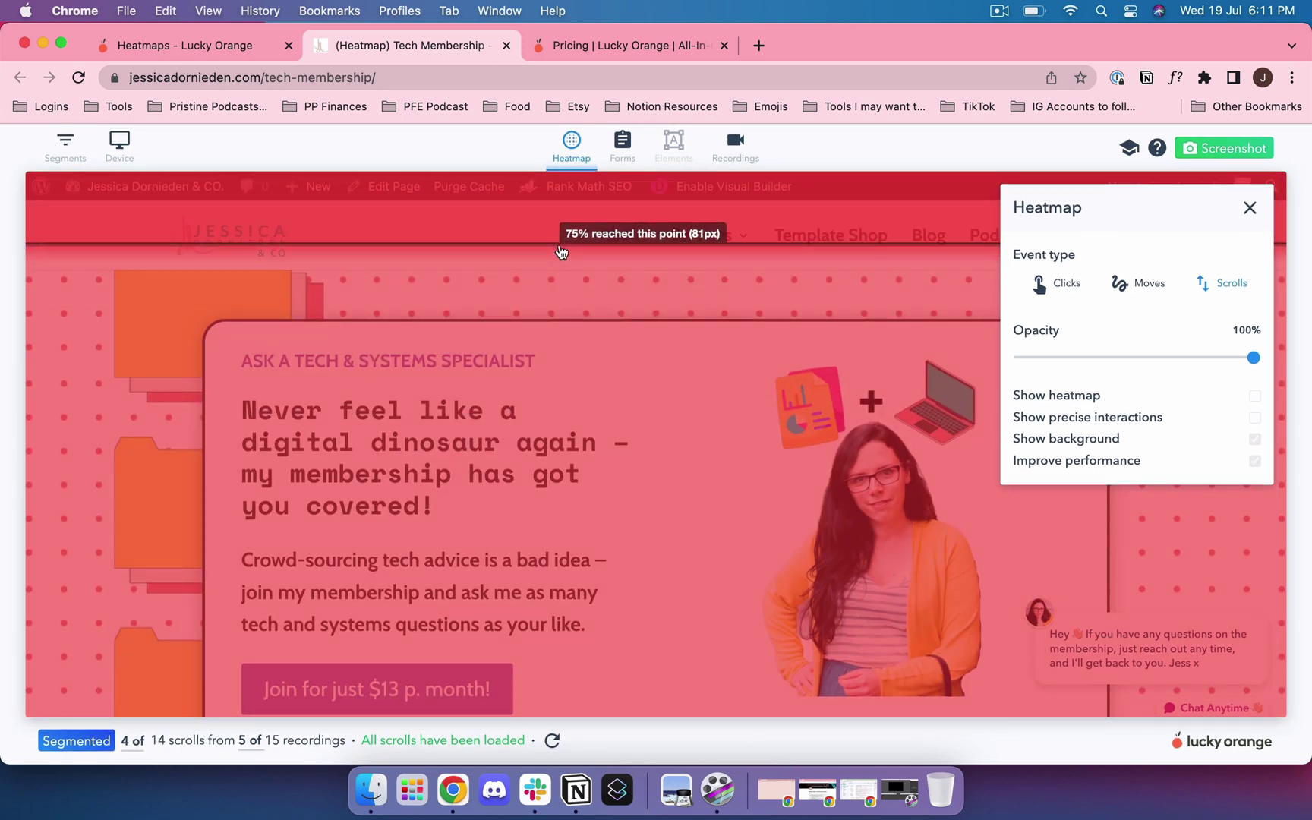
scroll(547, 349, "down", 10)
scroll(523, 358, "down", 15)
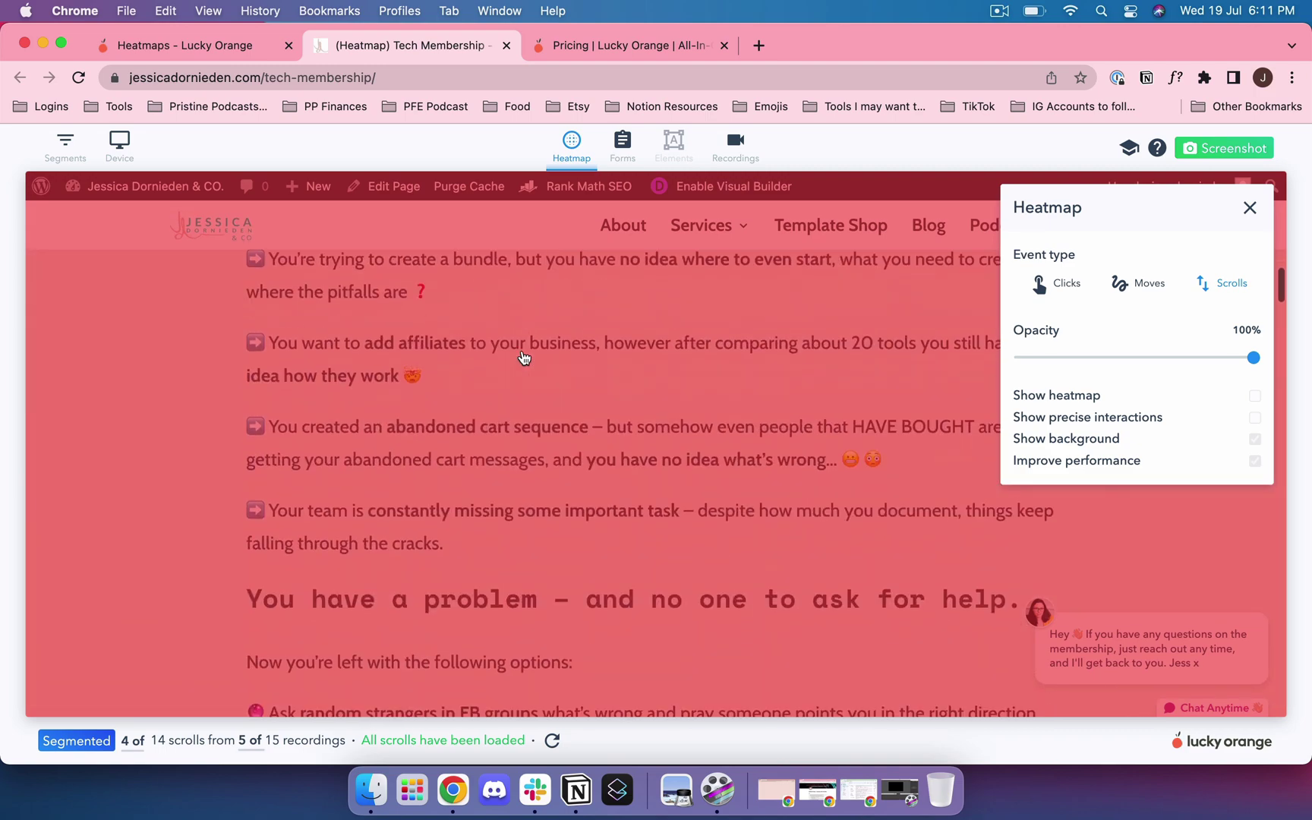
scroll(523, 358, "up", 20)
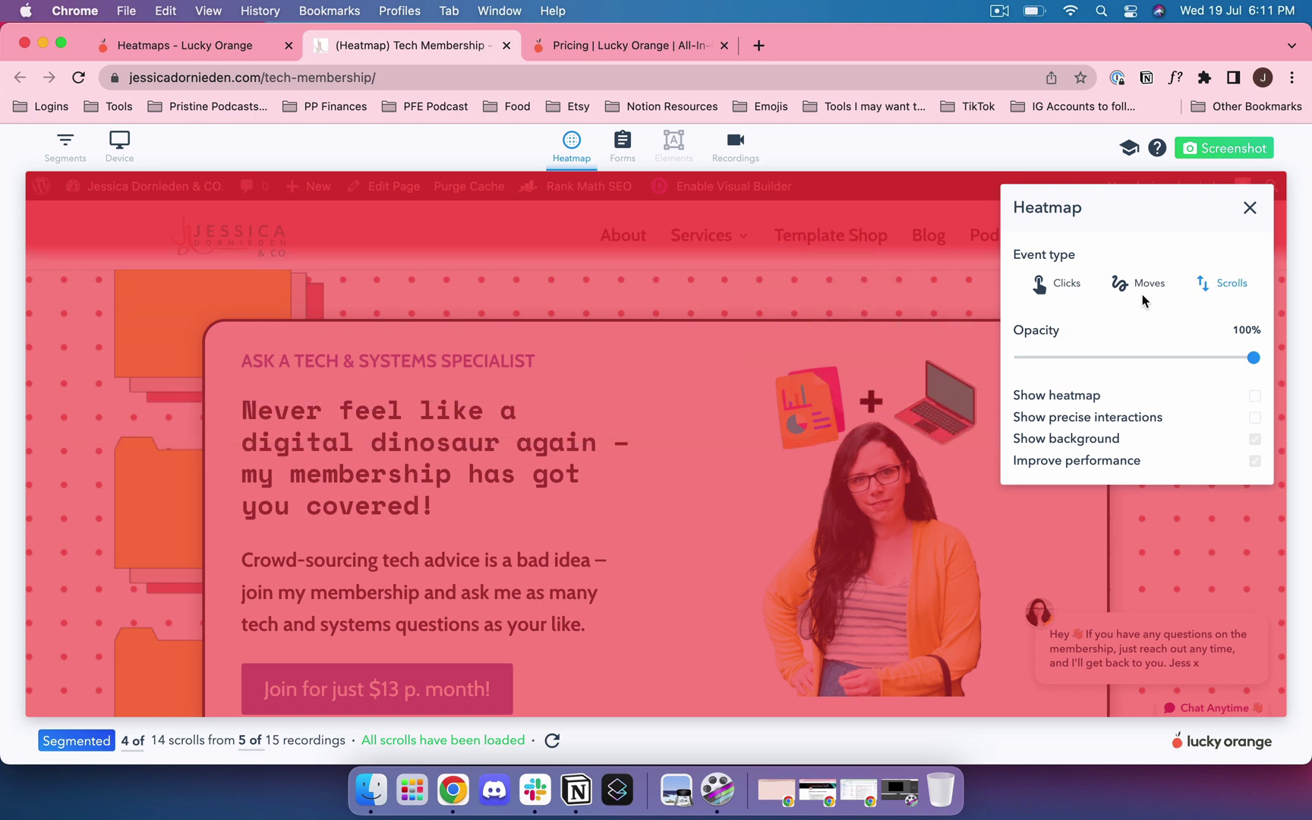
left_click(1251, 219)
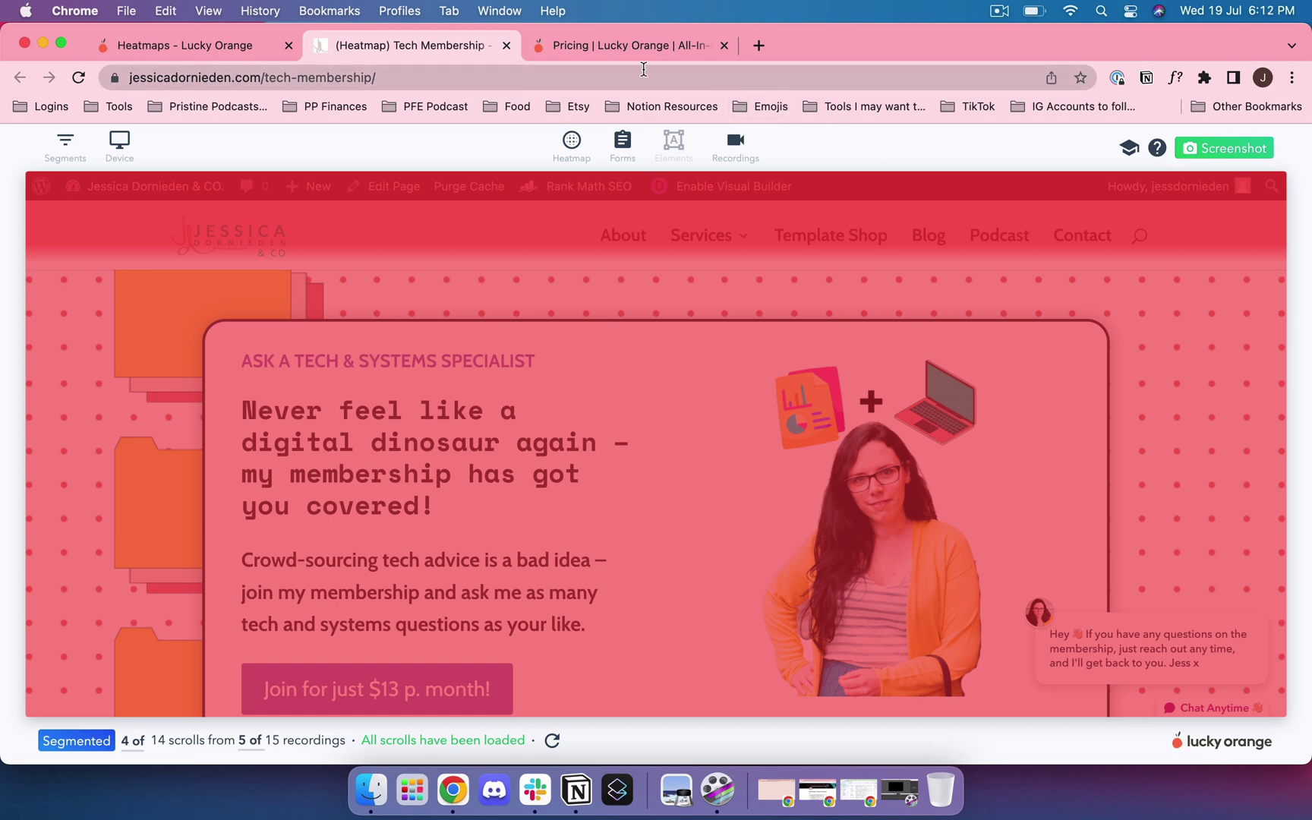
- Close the Tech Membership heatmap tab and step through Form Analytics, Elements, then Funnels
left_click(506, 46)
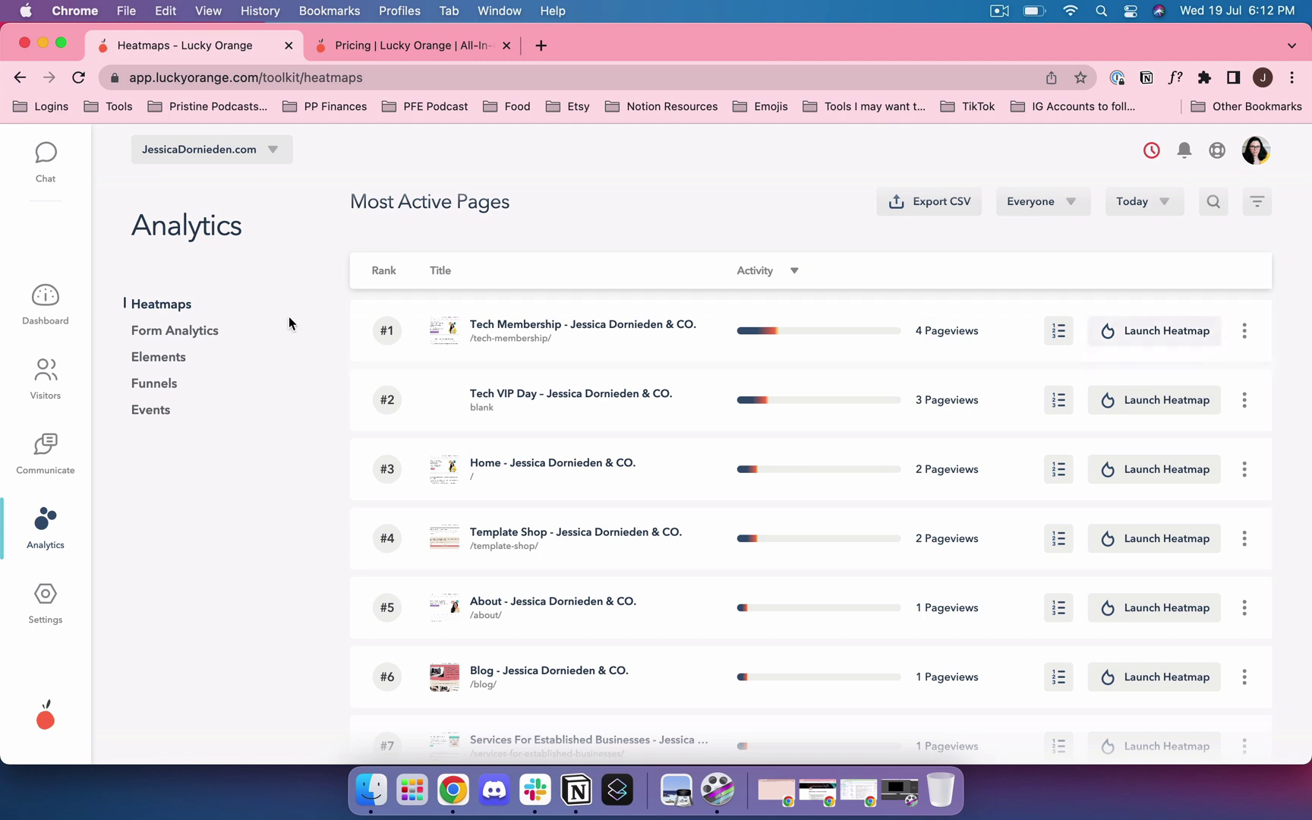
left_click(206, 331)
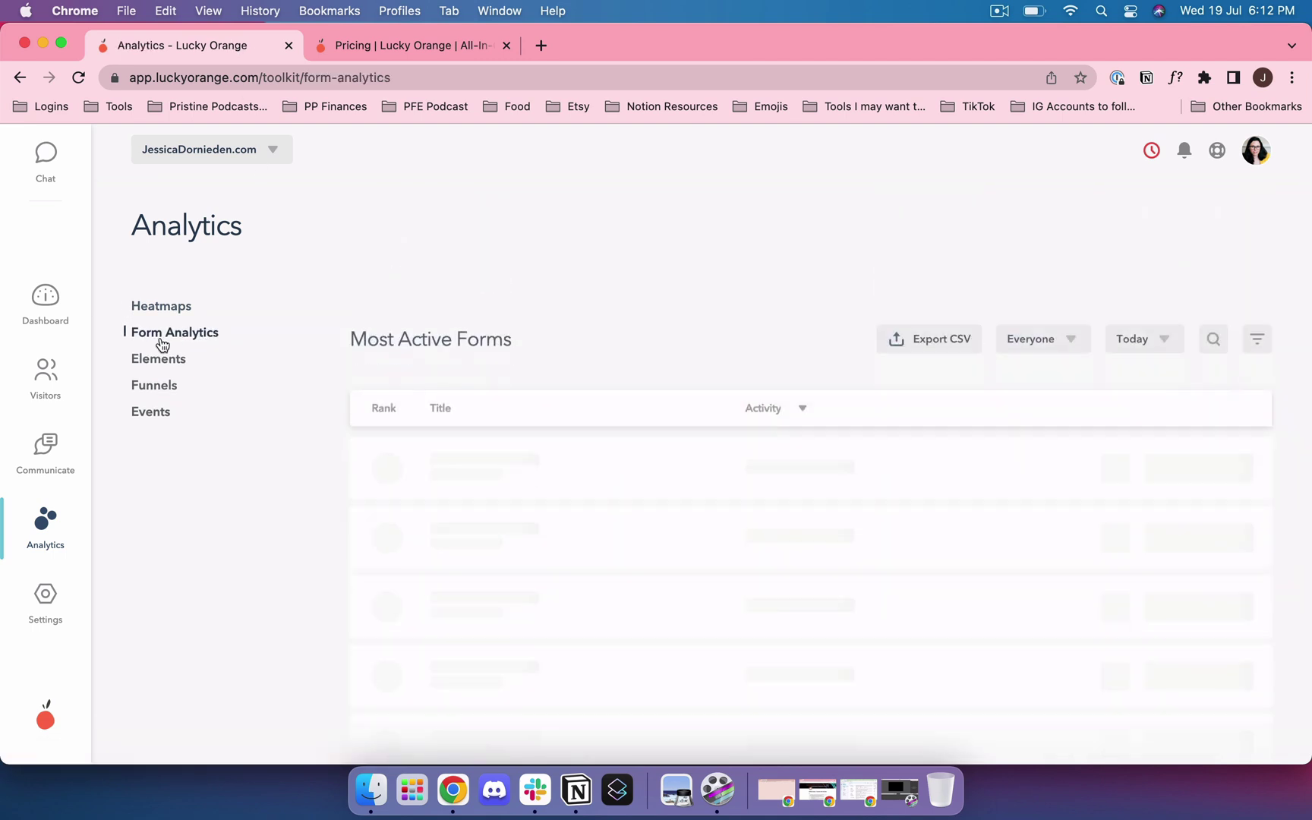
left_click(166, 359)
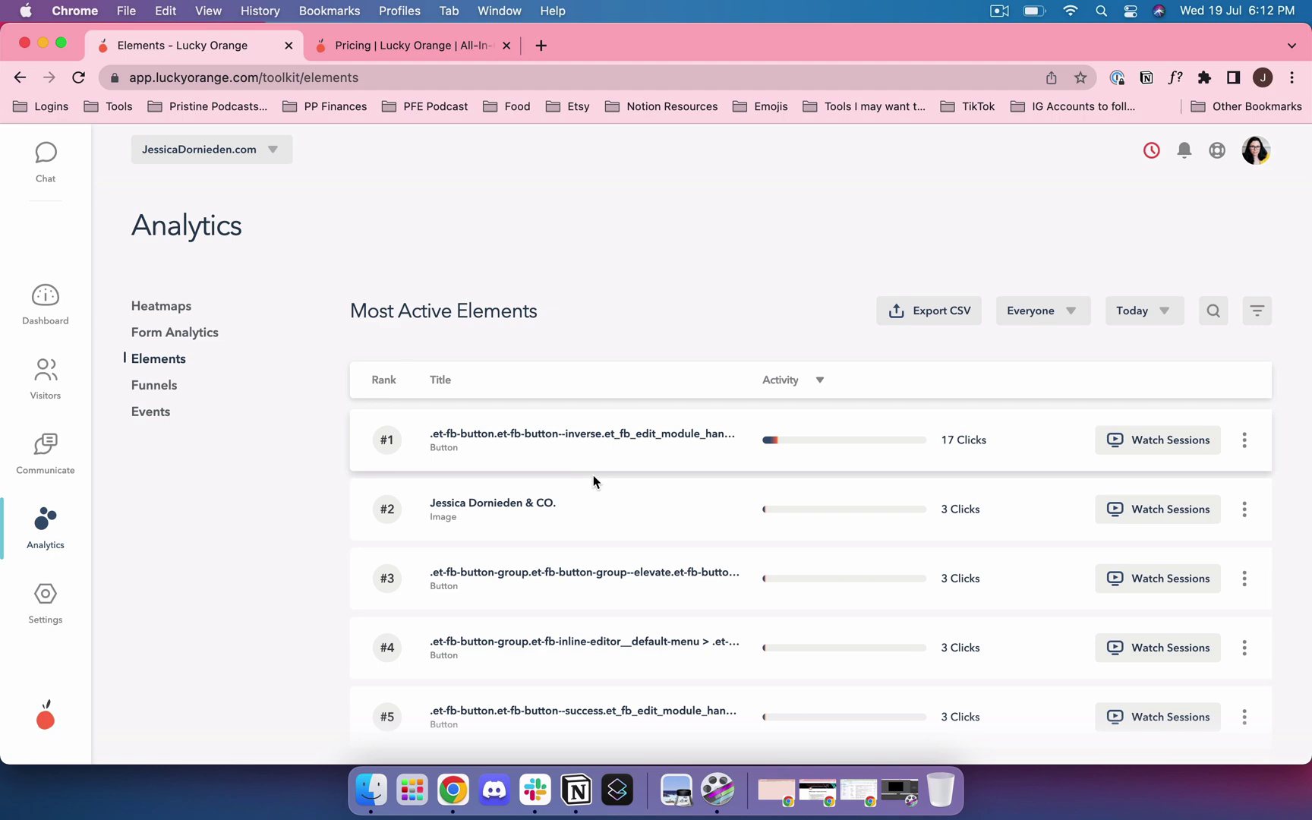
scroll(593, 482, "up", 1)
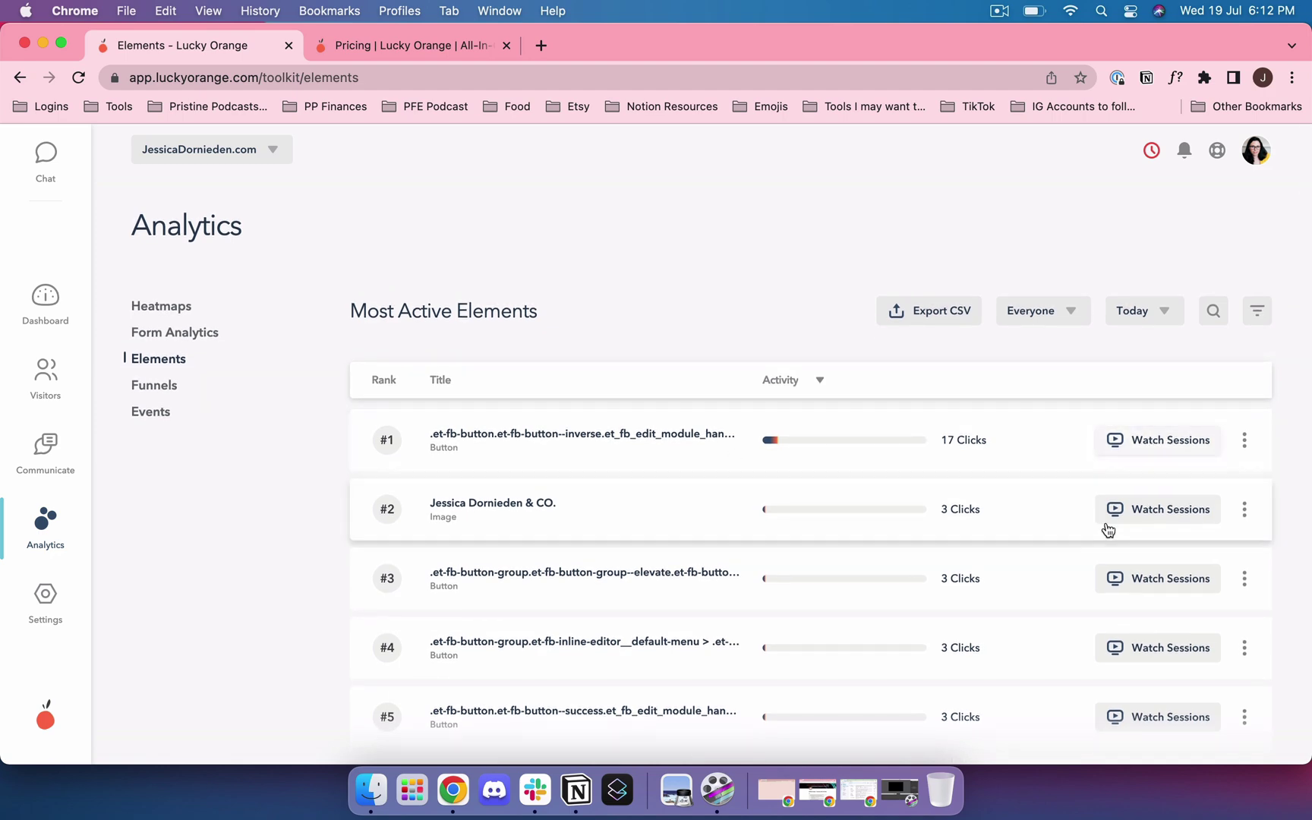
scroll(1051, 611, "down", 6)
scroll(1055, 599, "up", 6)
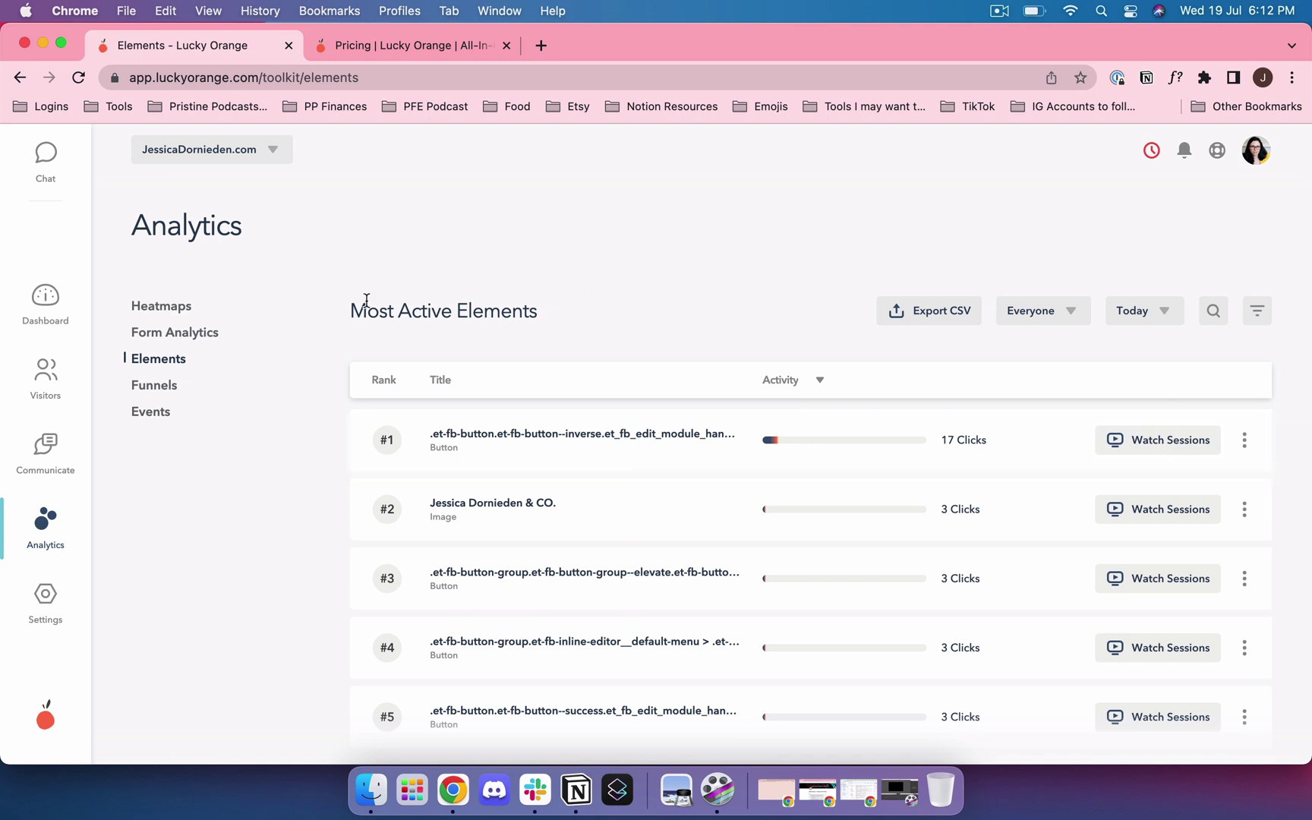
left_click(158, 385)
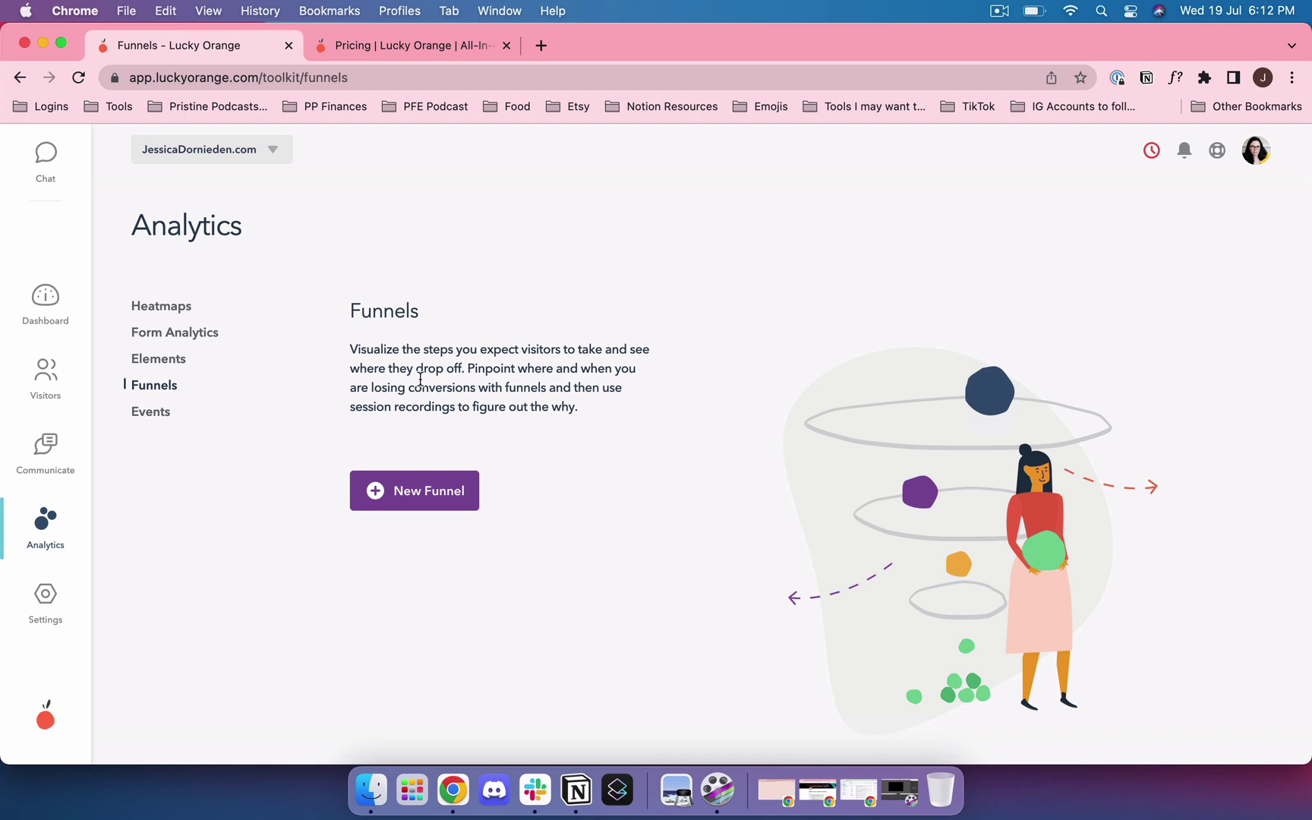
- Open Events and scroll the Event Manager's system events, like Auto Invite Converted and Element Clicked
left_click(162, 413)
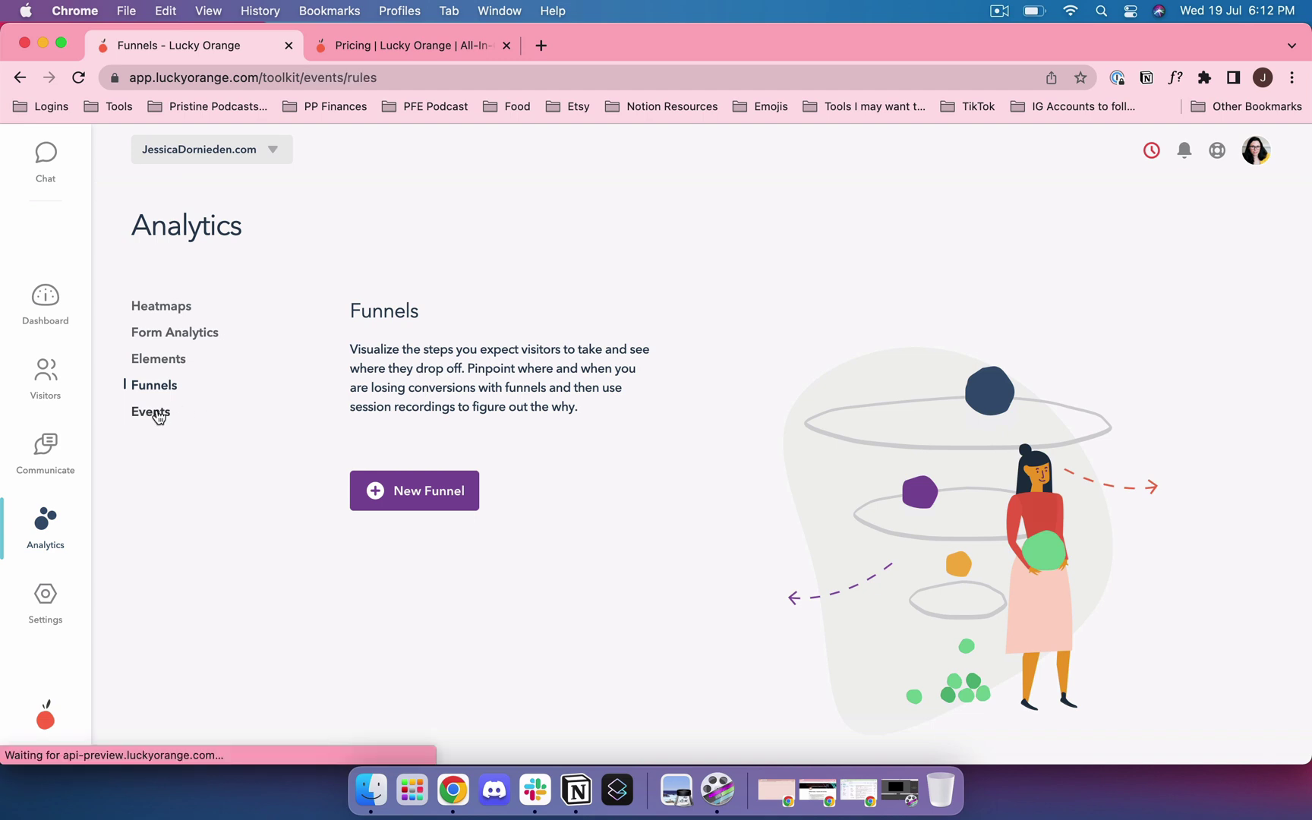
scroll(434, 380, "down", 2)
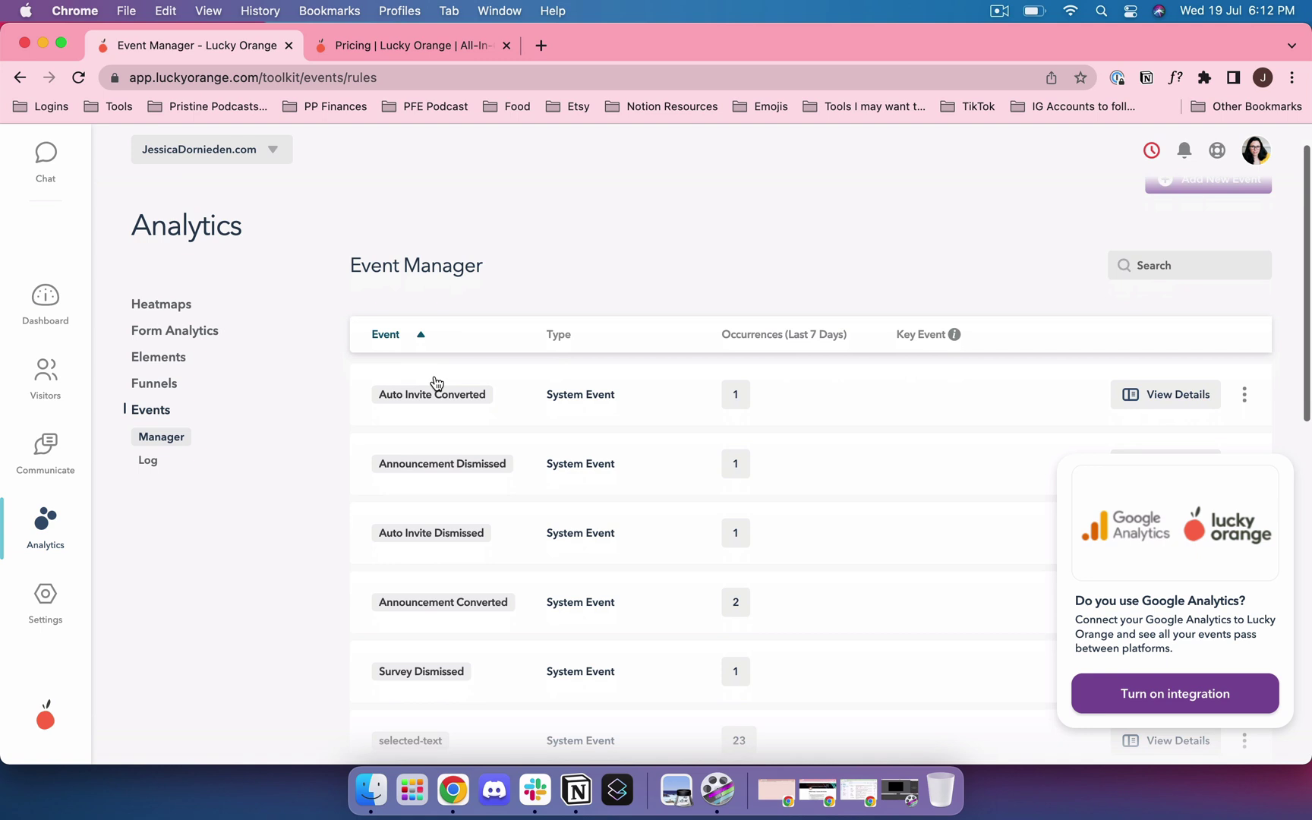
scroll(410, 394, "down", 5)
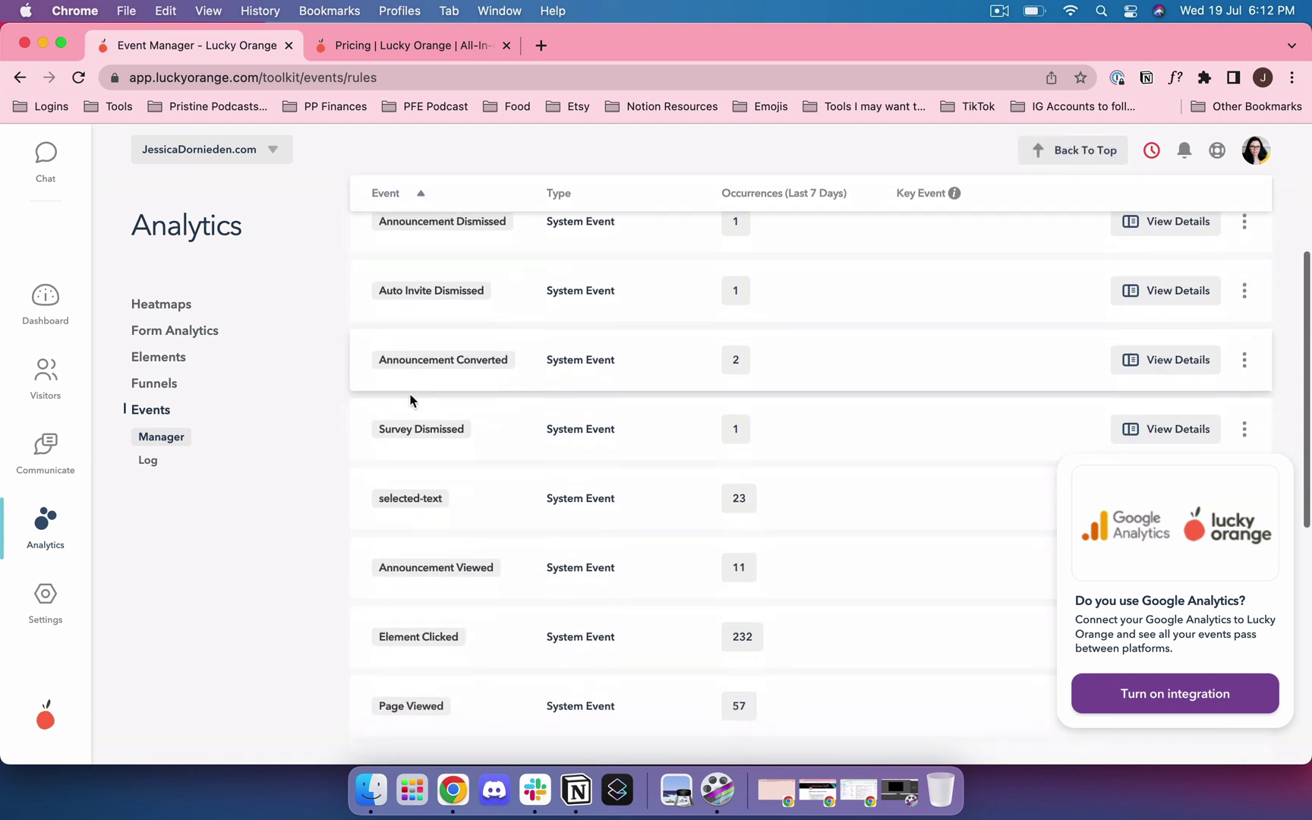
scroll(410, 394, "up", 1)
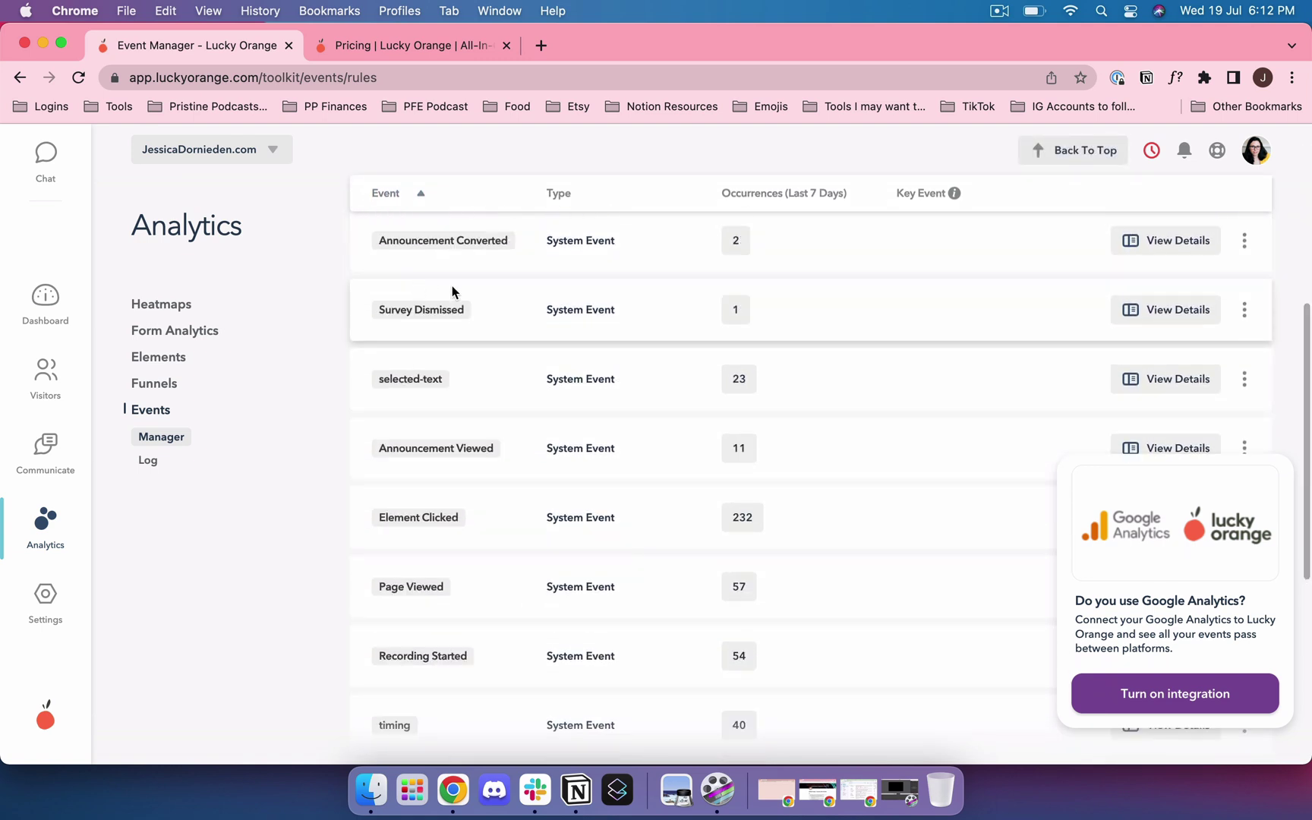
scroll(455, 310, "up", 3)
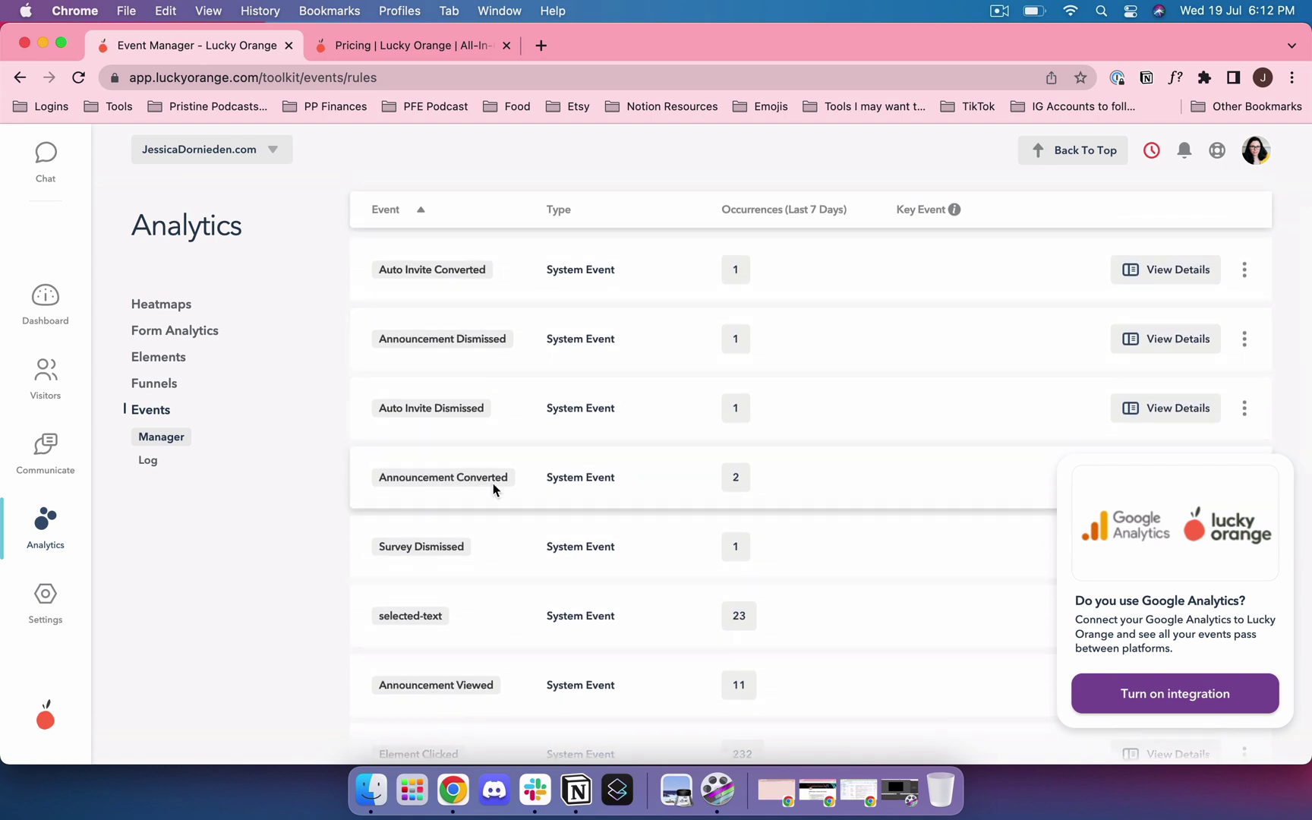
scroll(455, 472, "down", 3)
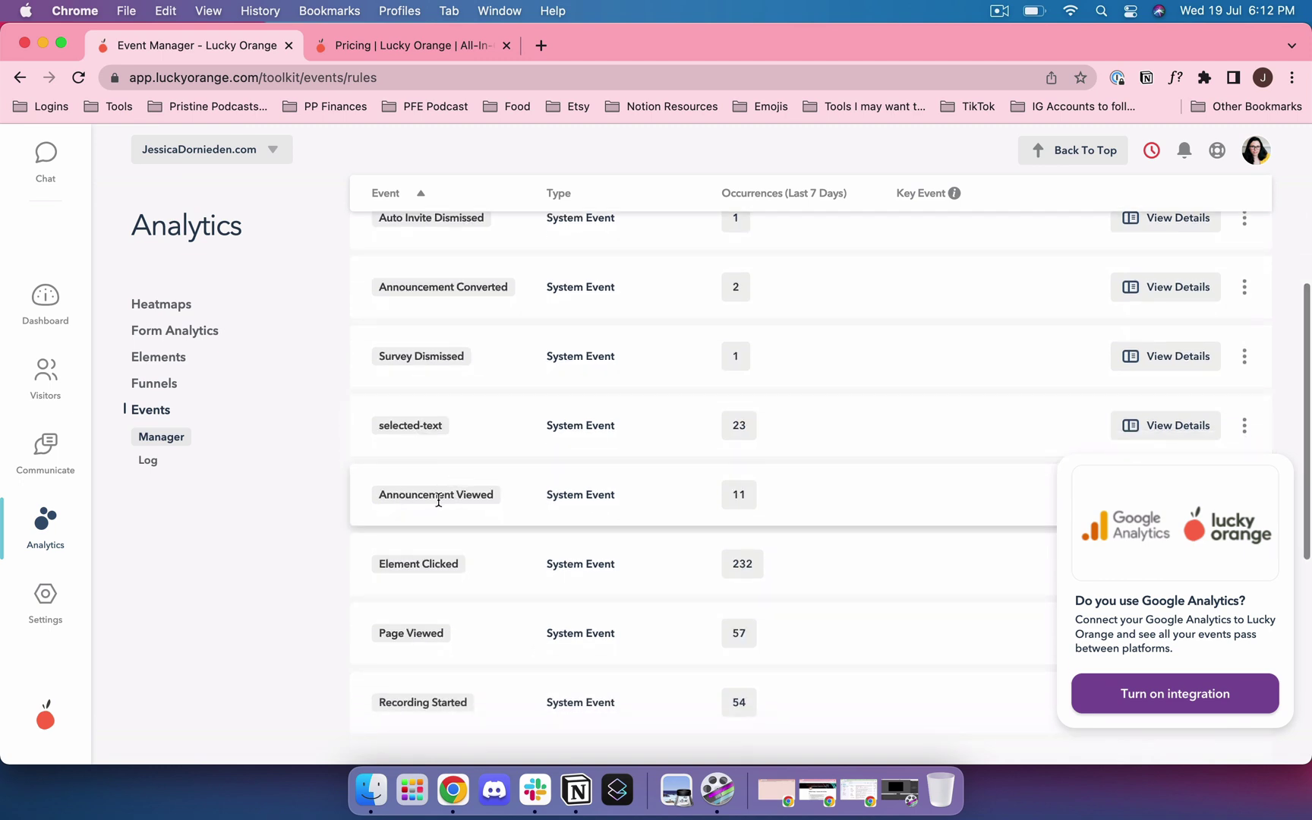
scroll(429, 497, "down", 1)
scroll(424, 503, "down", 4)
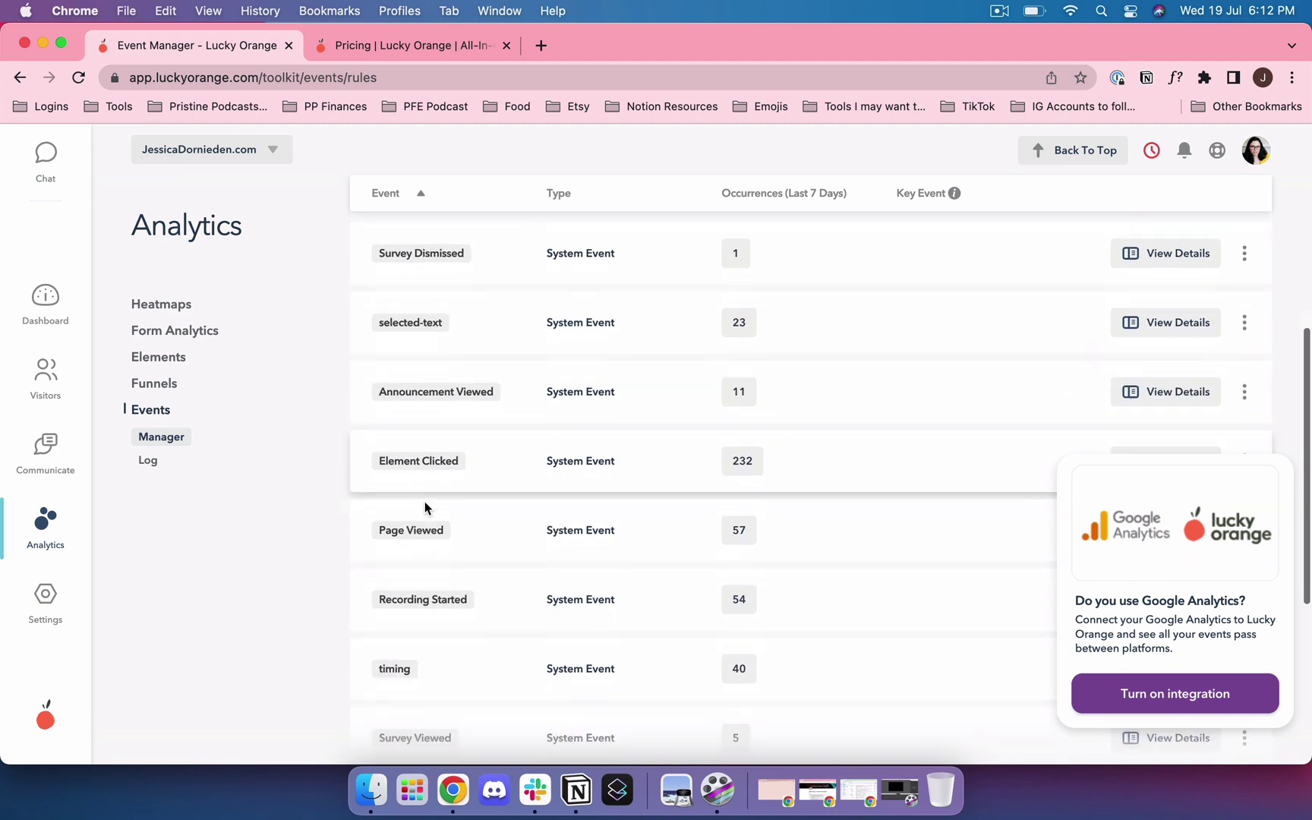
scroll(445, 463, "down", 2)
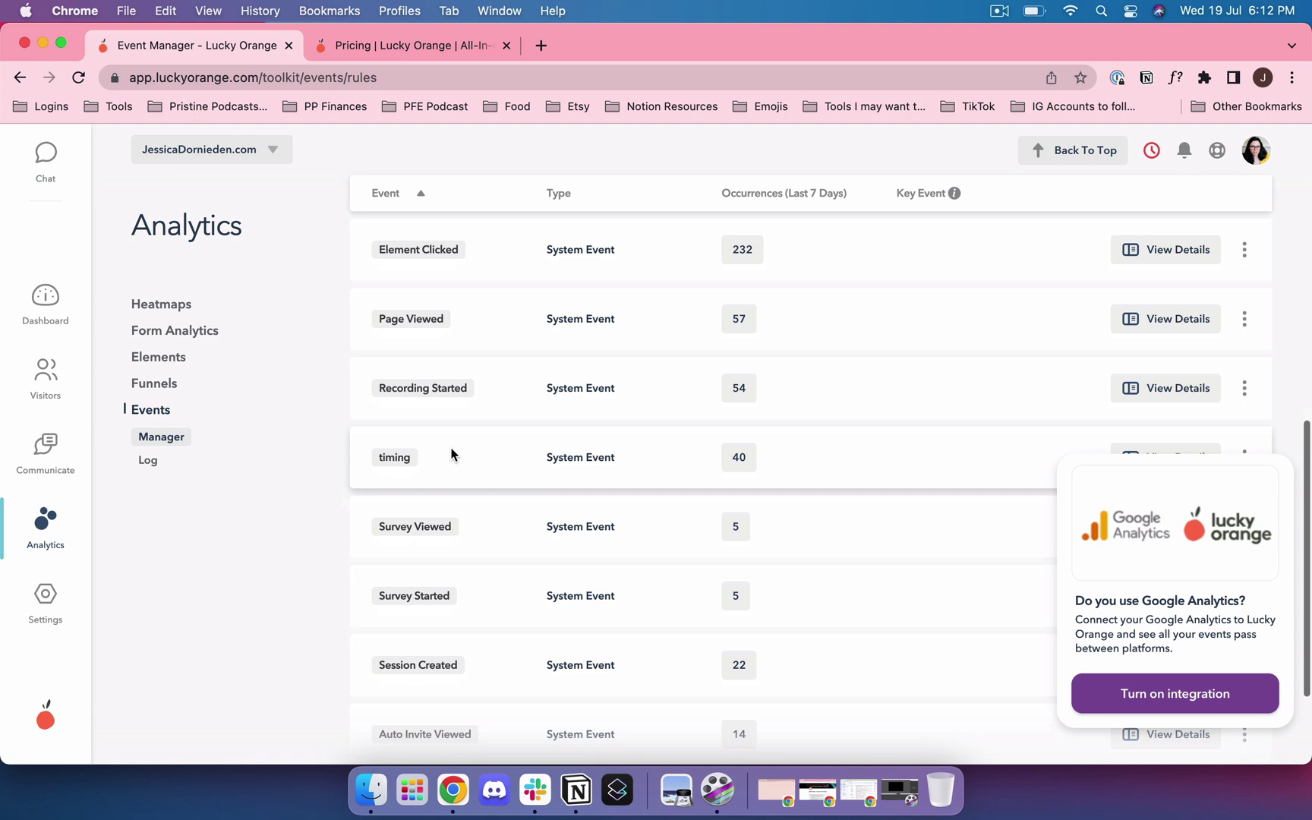
scroll(451, 454, "up", 15)
scroll(450, 454, "down", 1)
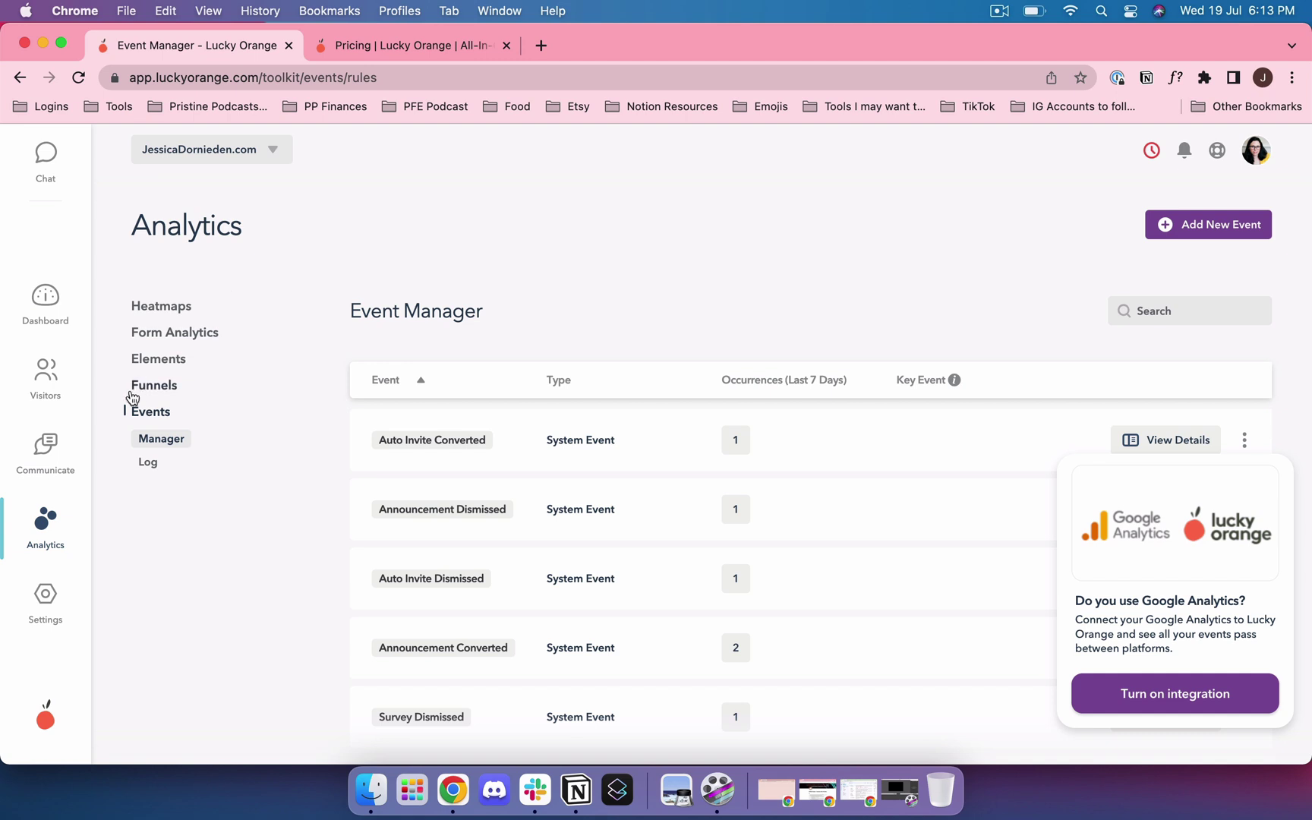
- Open Communicate to list the surveys, including the active Notion Templates survey at 5 visitors, 0% response
left_click(47, 440)
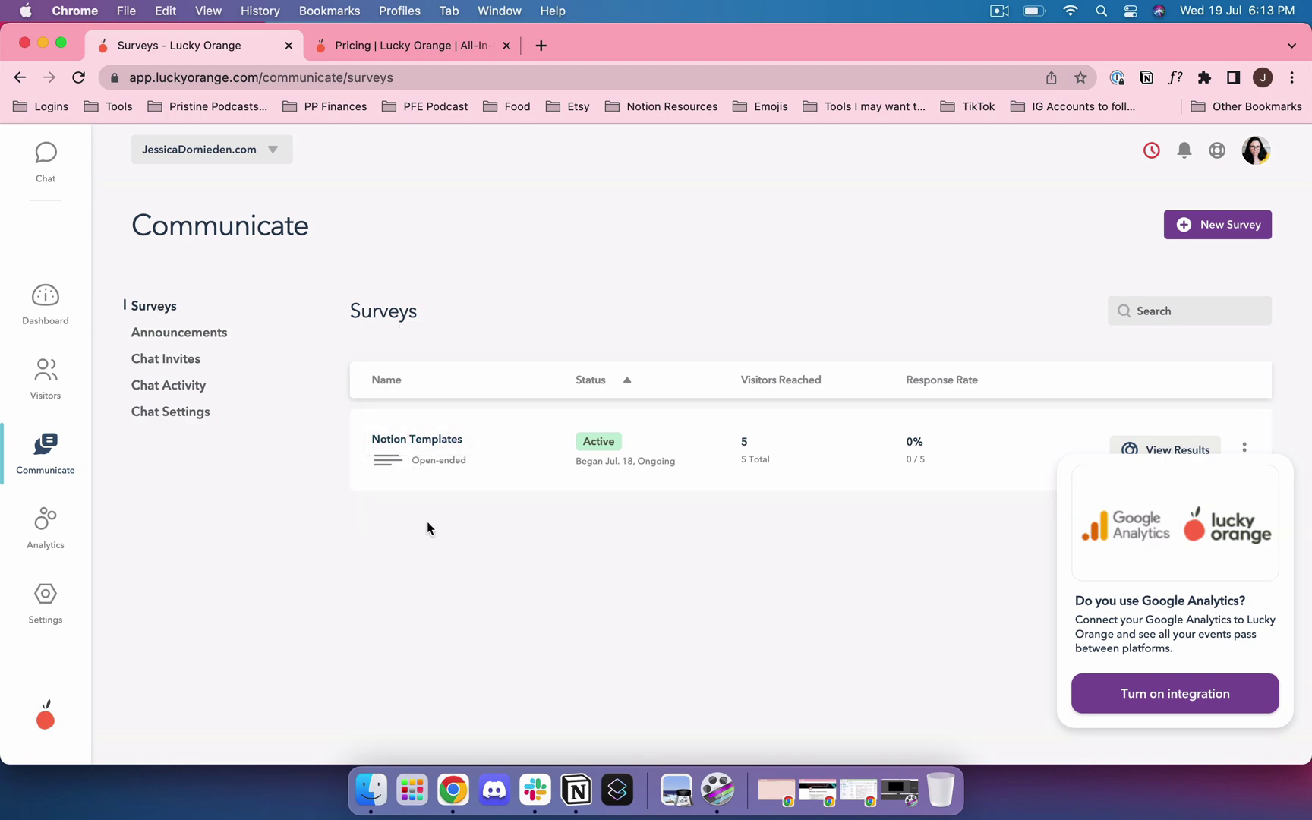
- Bring the Template Shop window forward and scroll through its Notion template listings and back to the top
key("ctrl+Up")
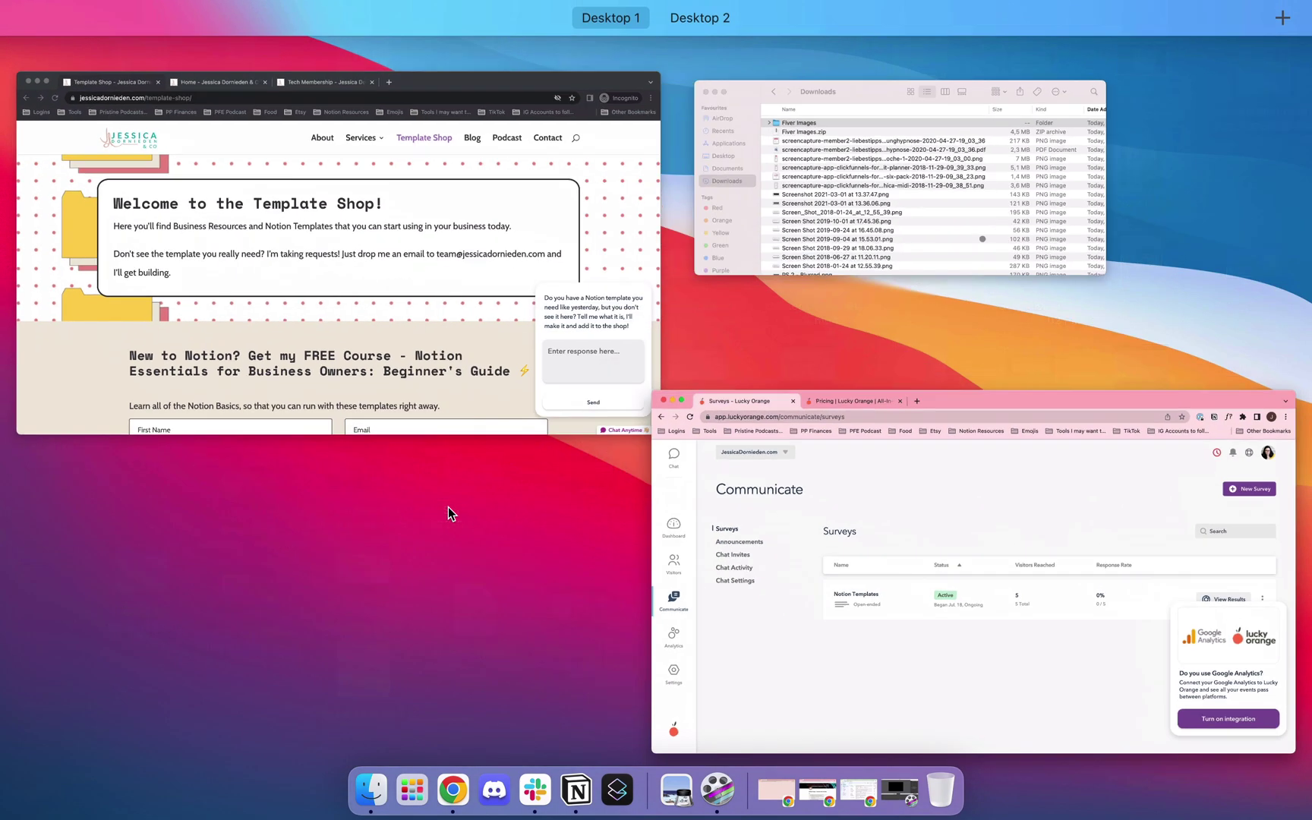
left_click(458, 202)
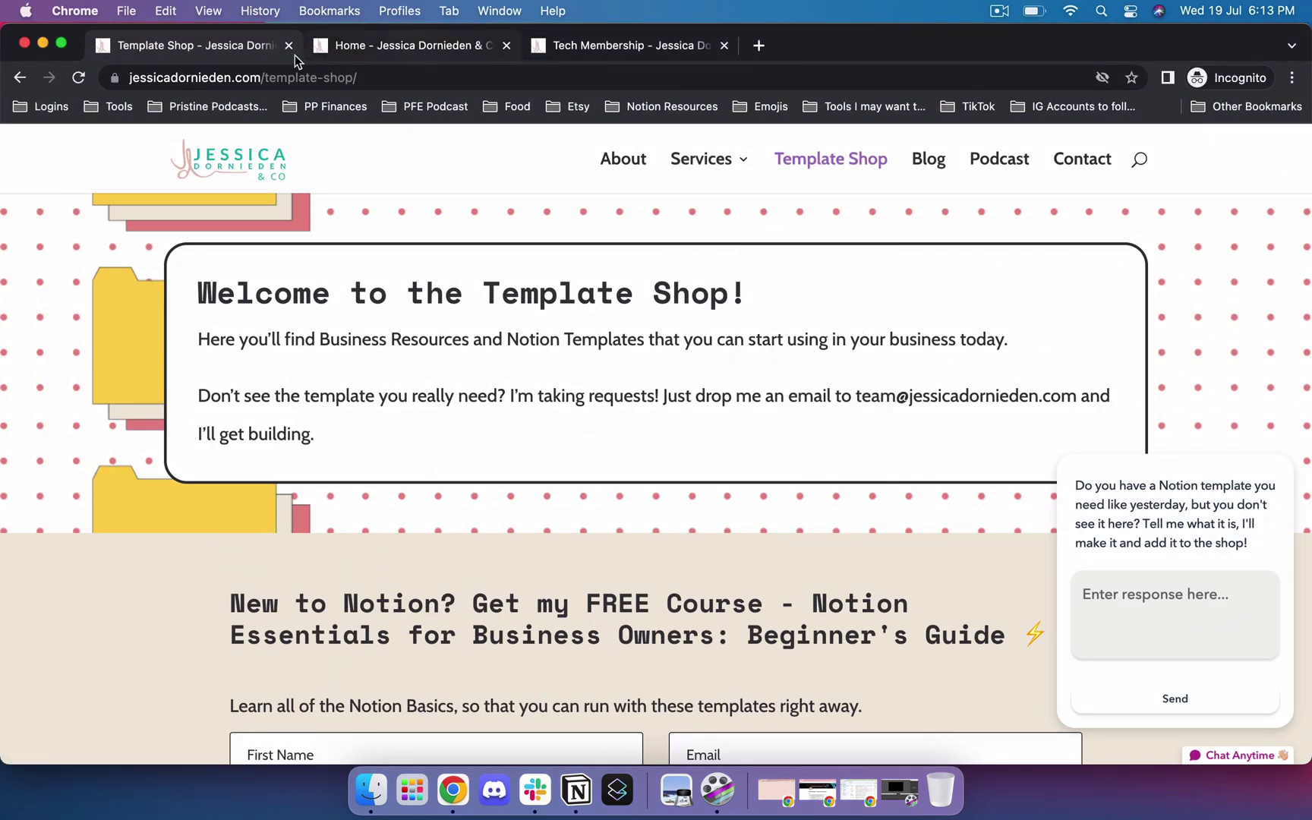
scroll(354, 334, "down", 3)
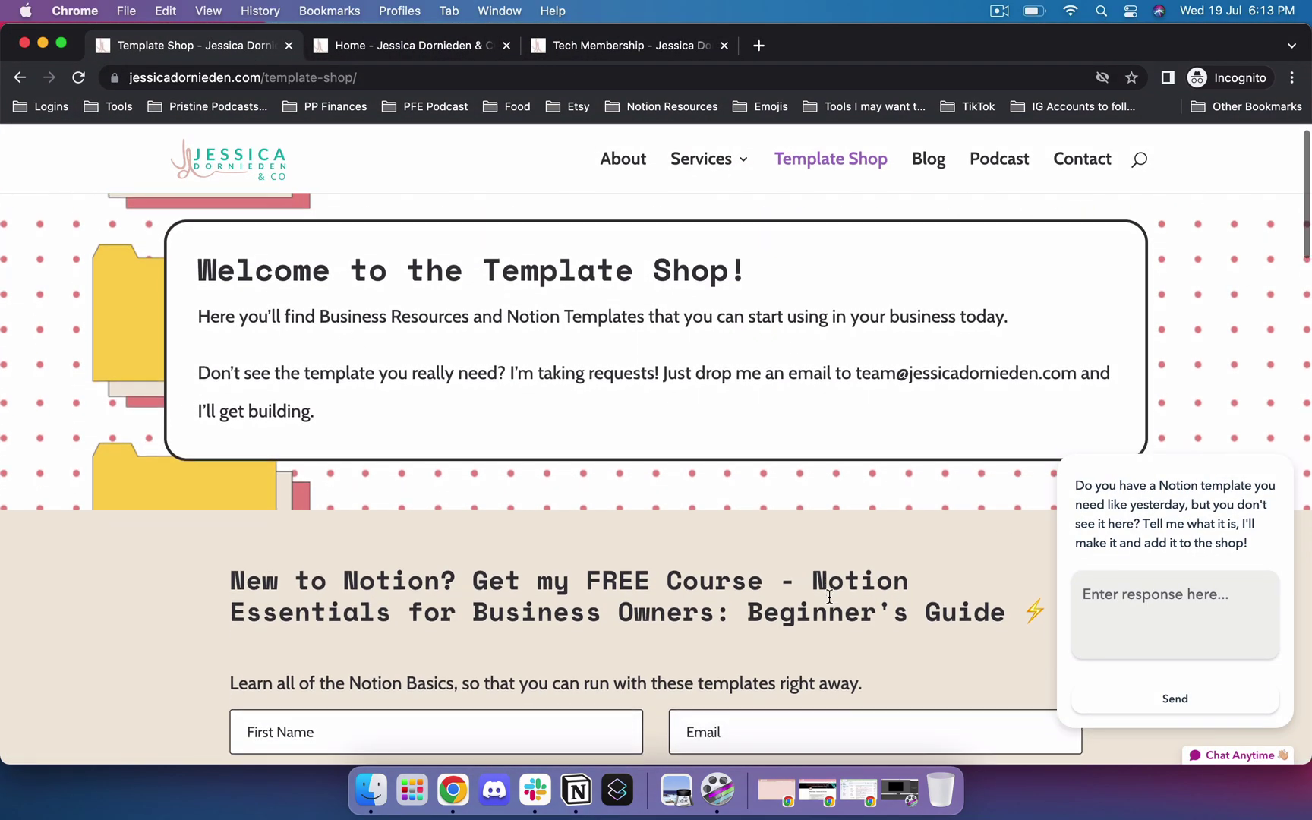
scroll(829, 602, "down", 10)
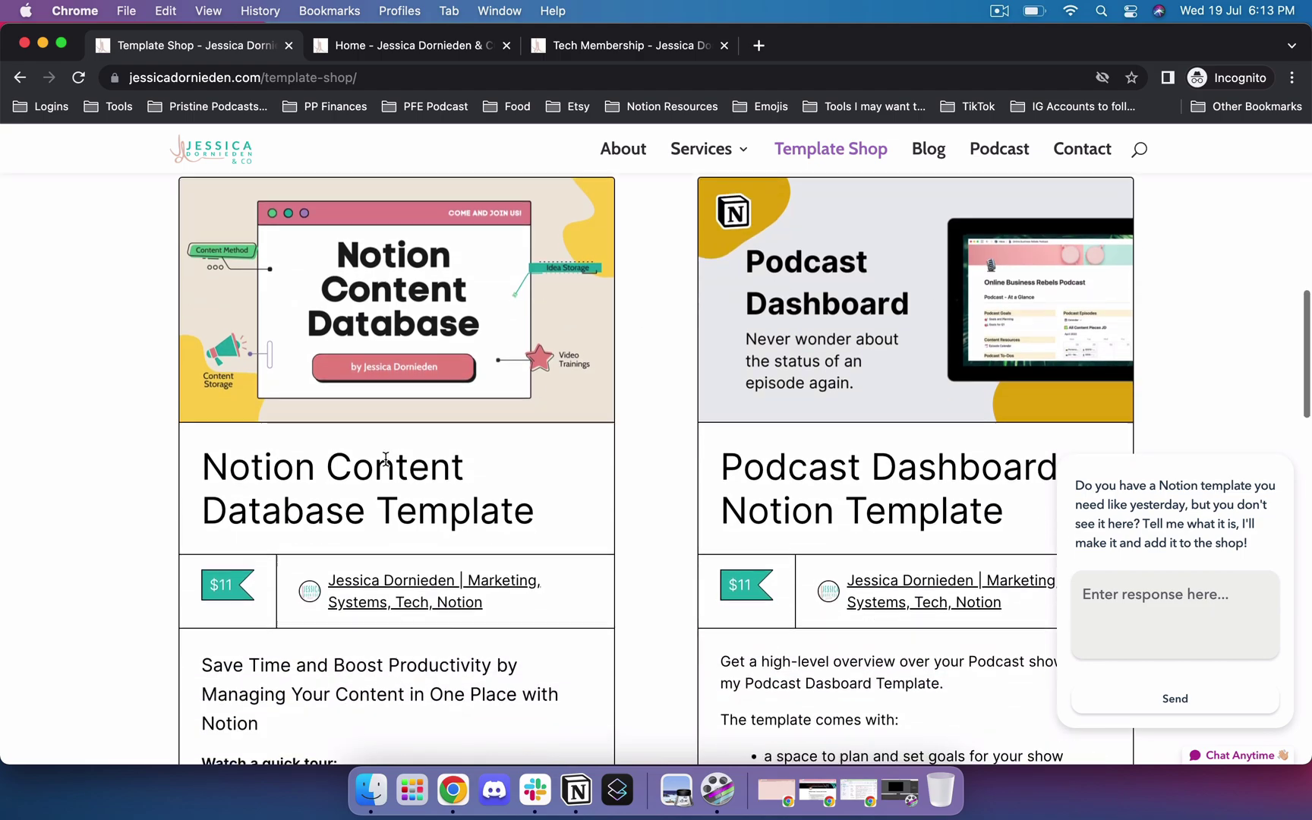
scroll(453, 469, "down", 5)
scroll(383, 459, "up", 12)
scroll(386, 458, "down", 10)
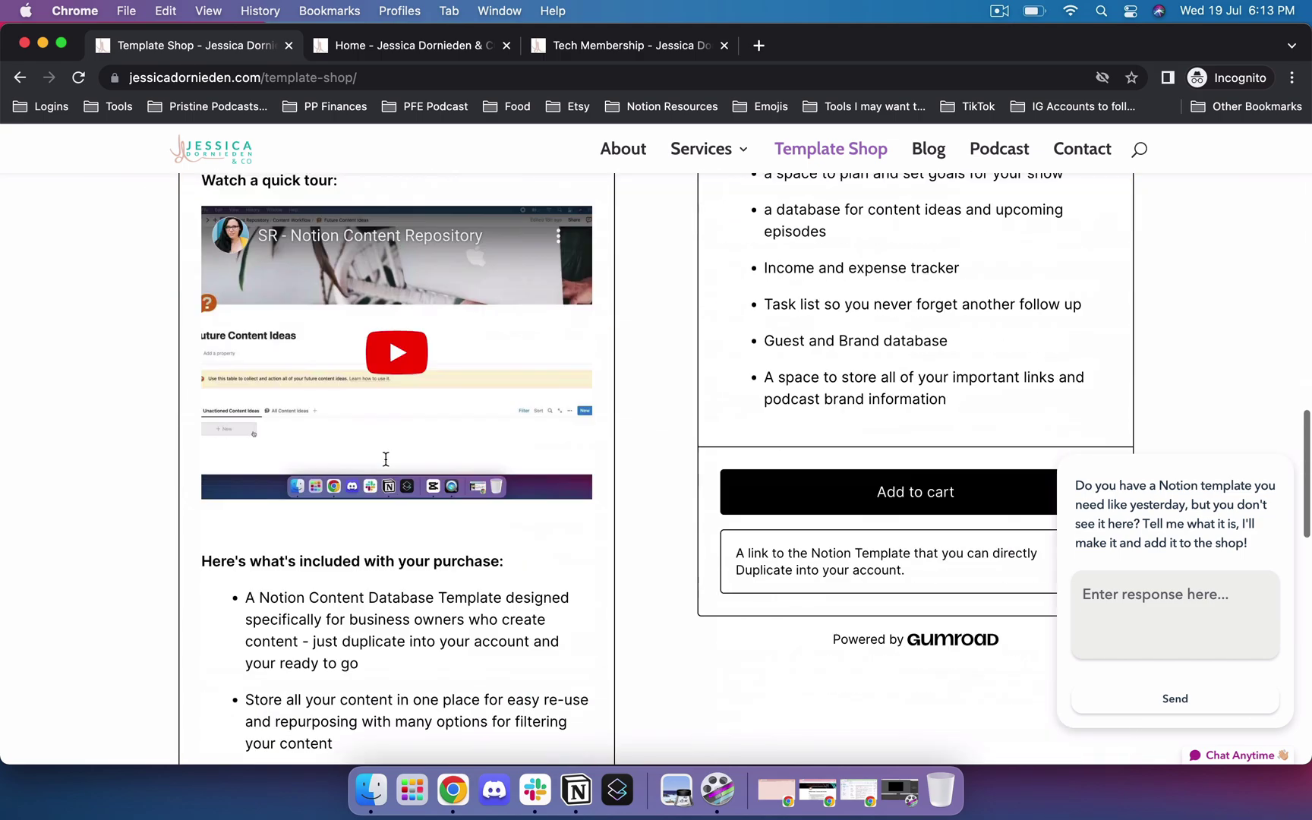
scroll(386, 459, "up", 4)
scroll(386, 458, "up", 3)
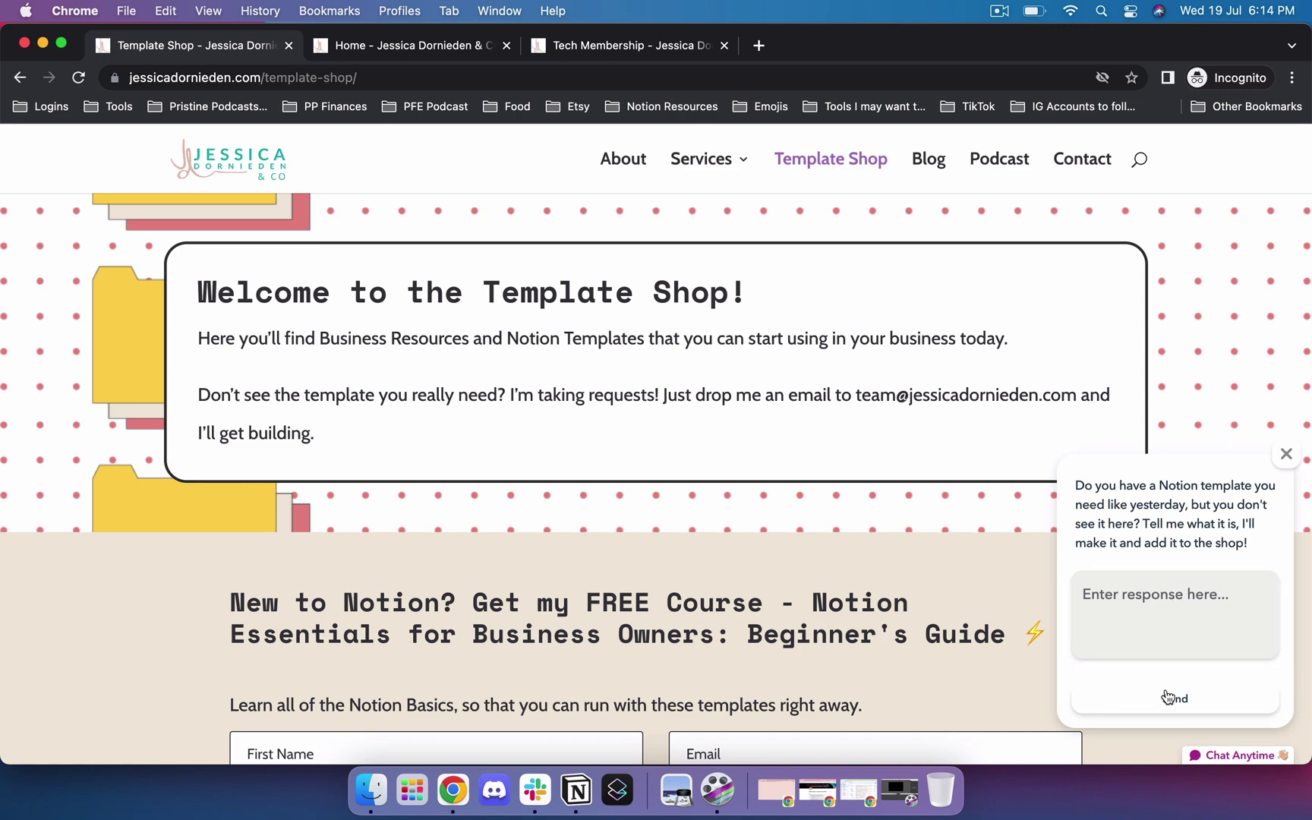
key("ctrl+Up")
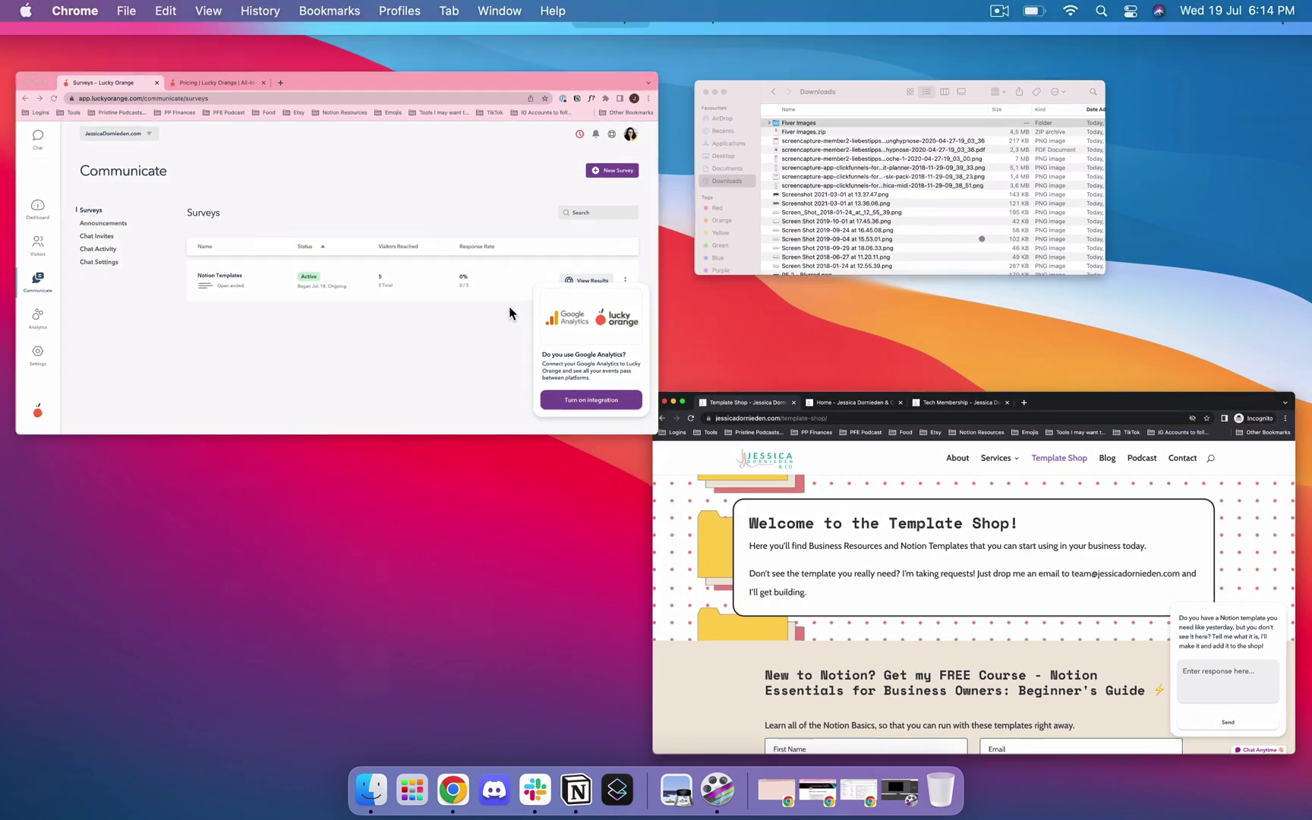
- Return to Lucky Orange and show the Announcements list with the active Tech Membership announcement
left_click(397, 316)
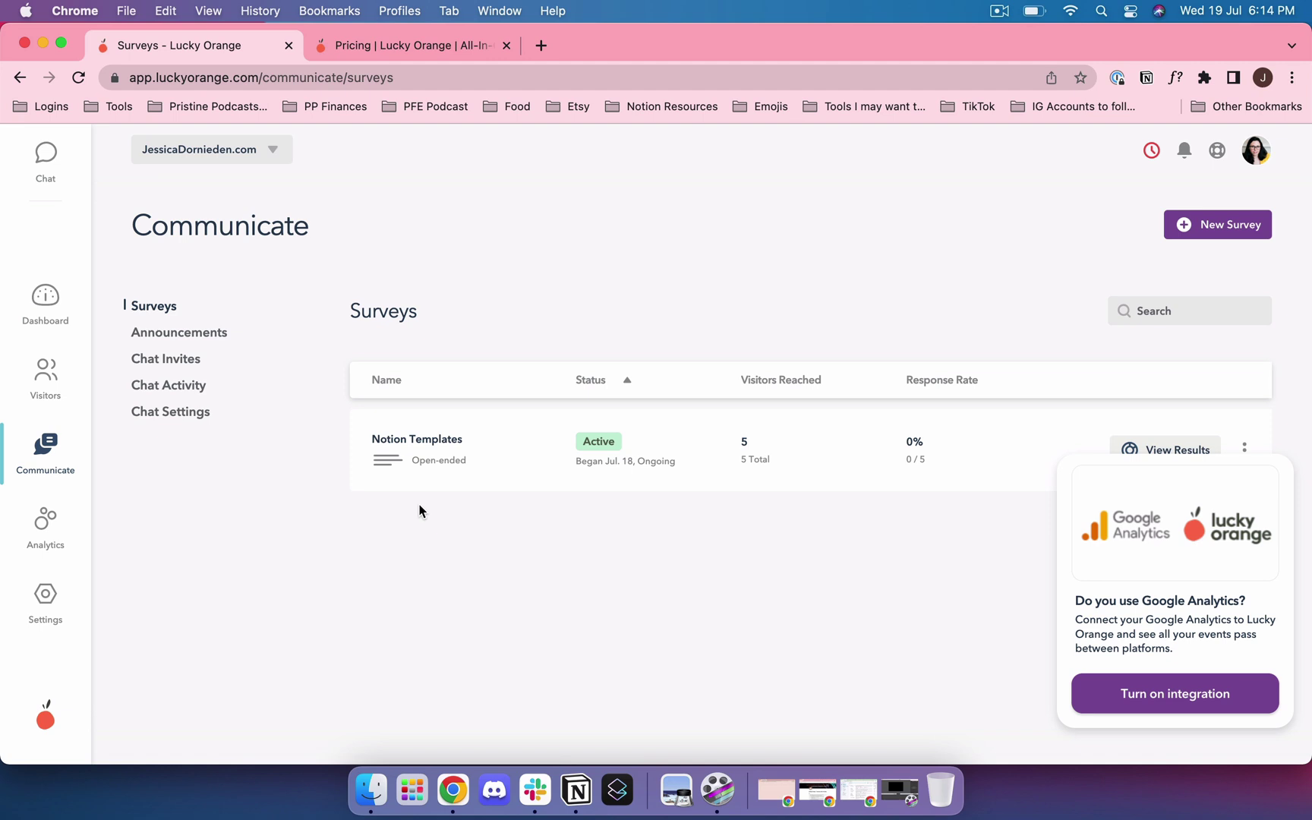
left_click(209, 334)
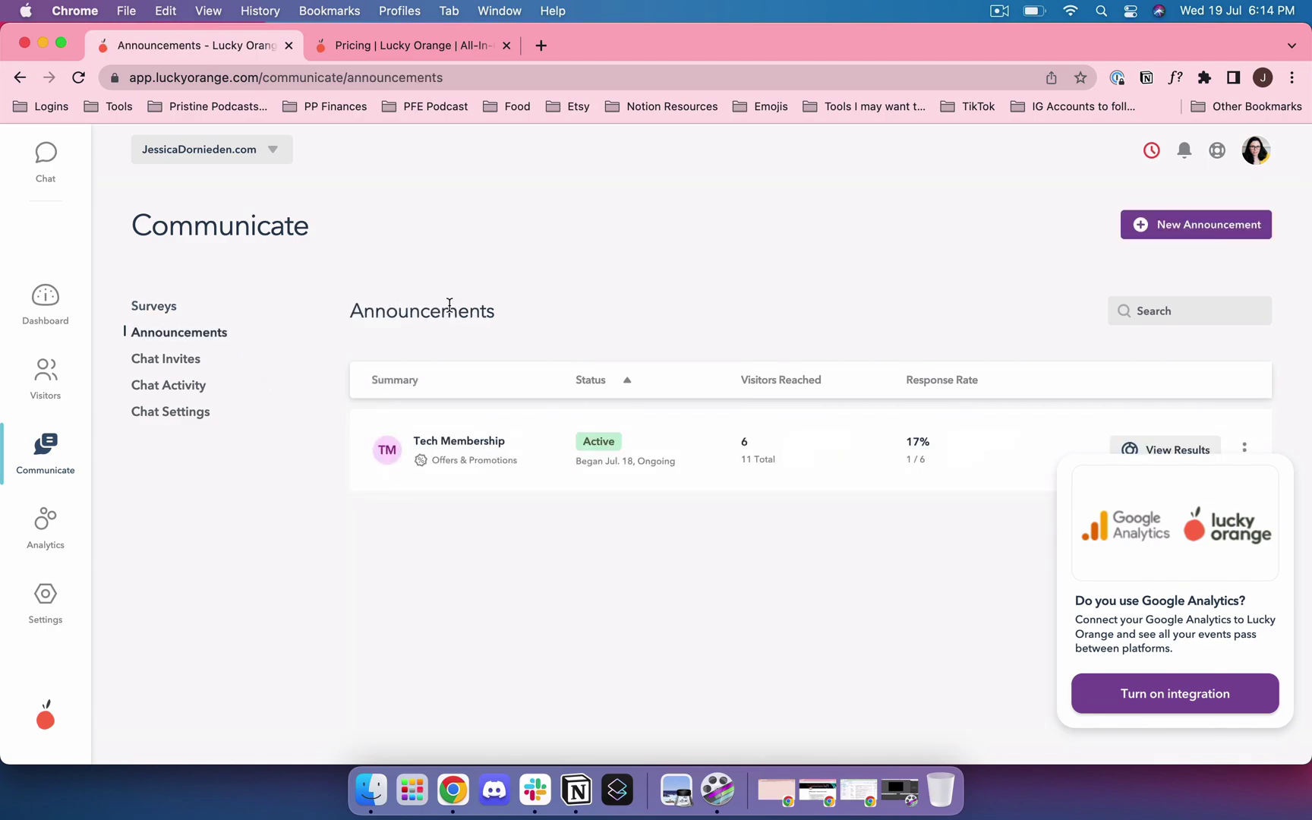
- Show the website's Home page and highlight its $13-per-month tech support offer
key("ctrl+Up")
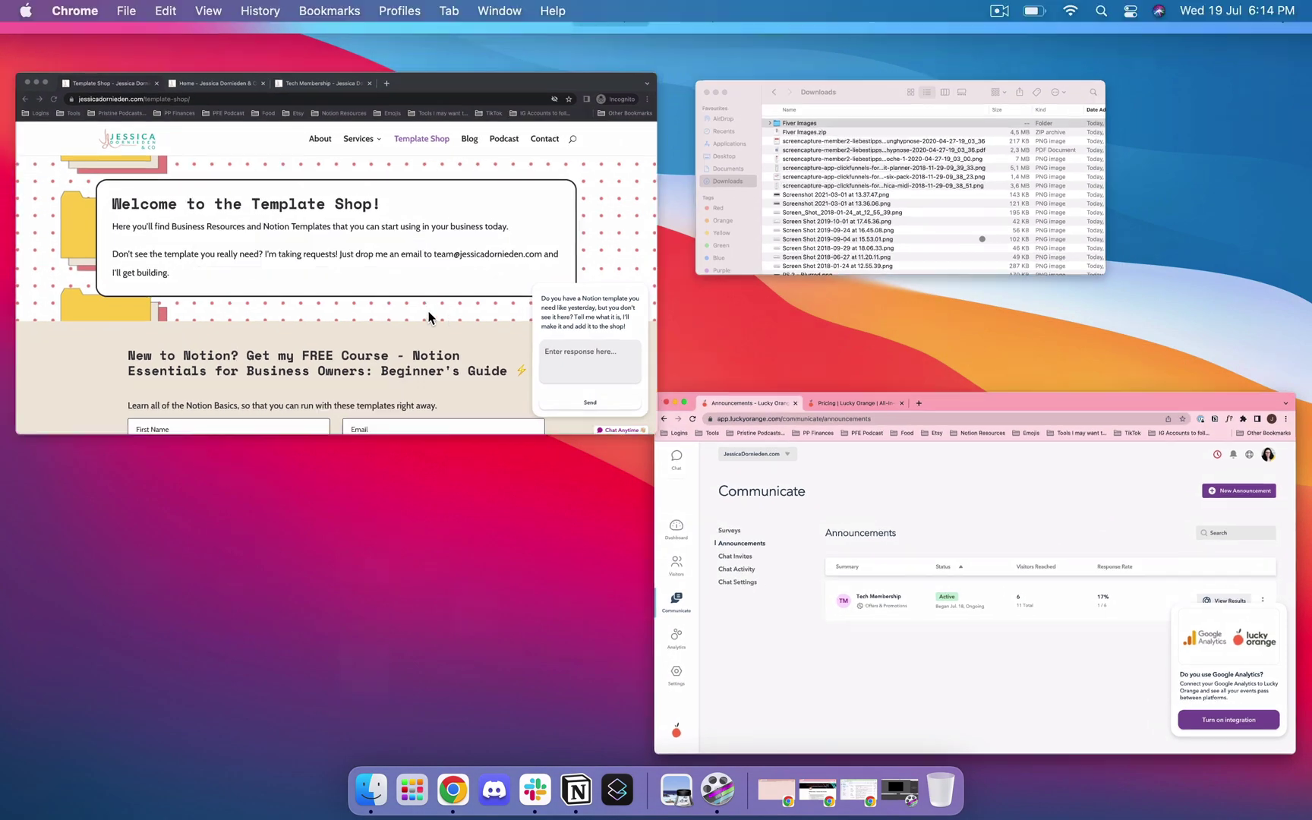
left_click(351, 78)
left_click(365, 56)
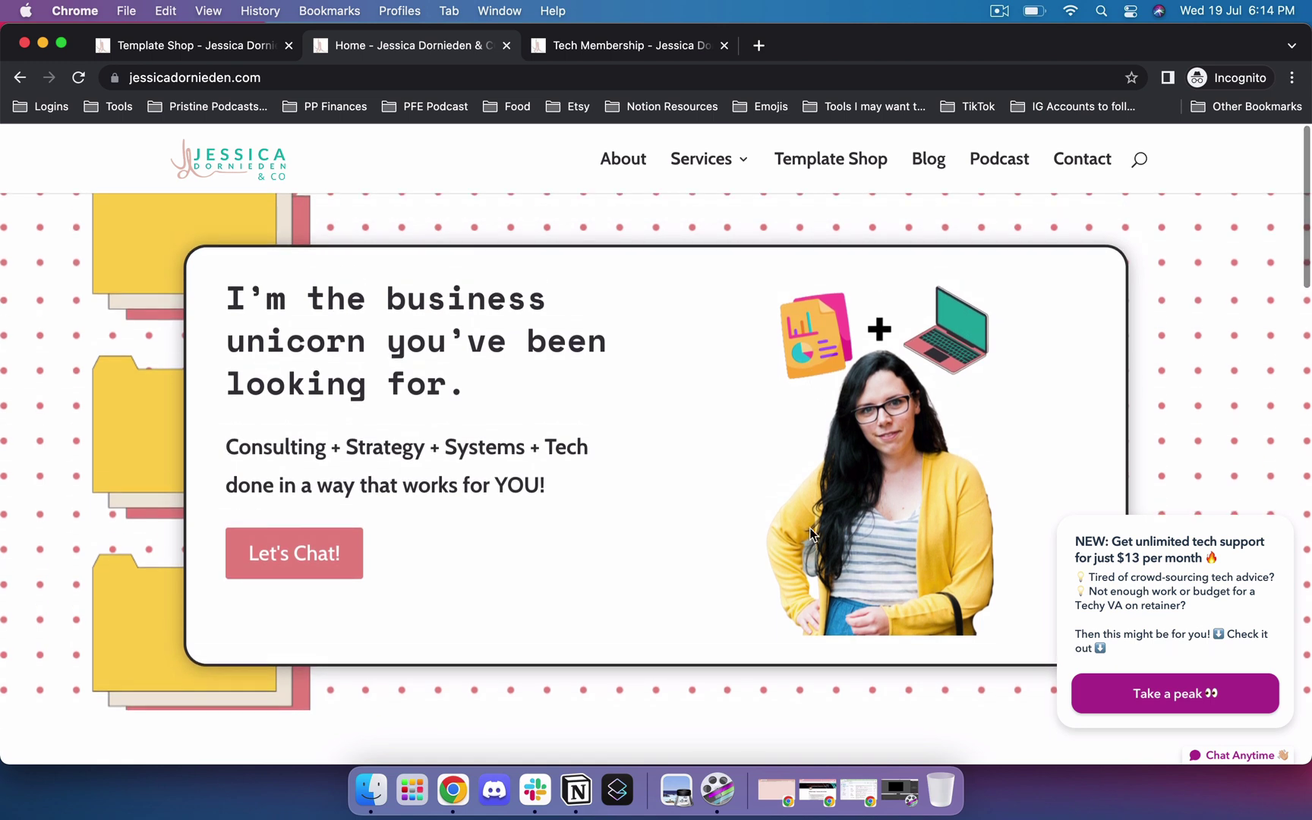
mouse_move(1101, 550)
left_click_drag(1075, 541, 1107, 647)
left_click(1119, 639)
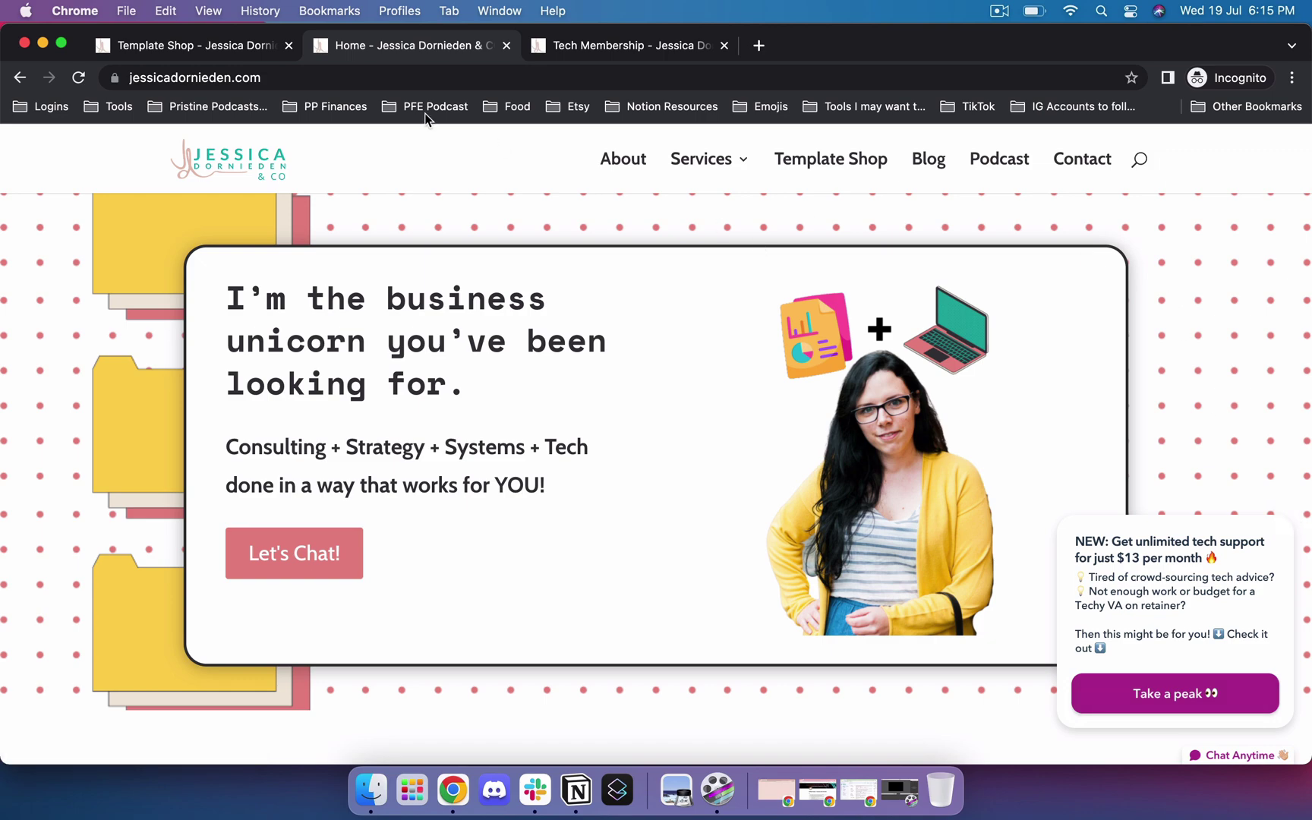
- Switch back to Lucky Orange and open the Chat Invites list
key("ctrl+Up")
left_click(350, 224)
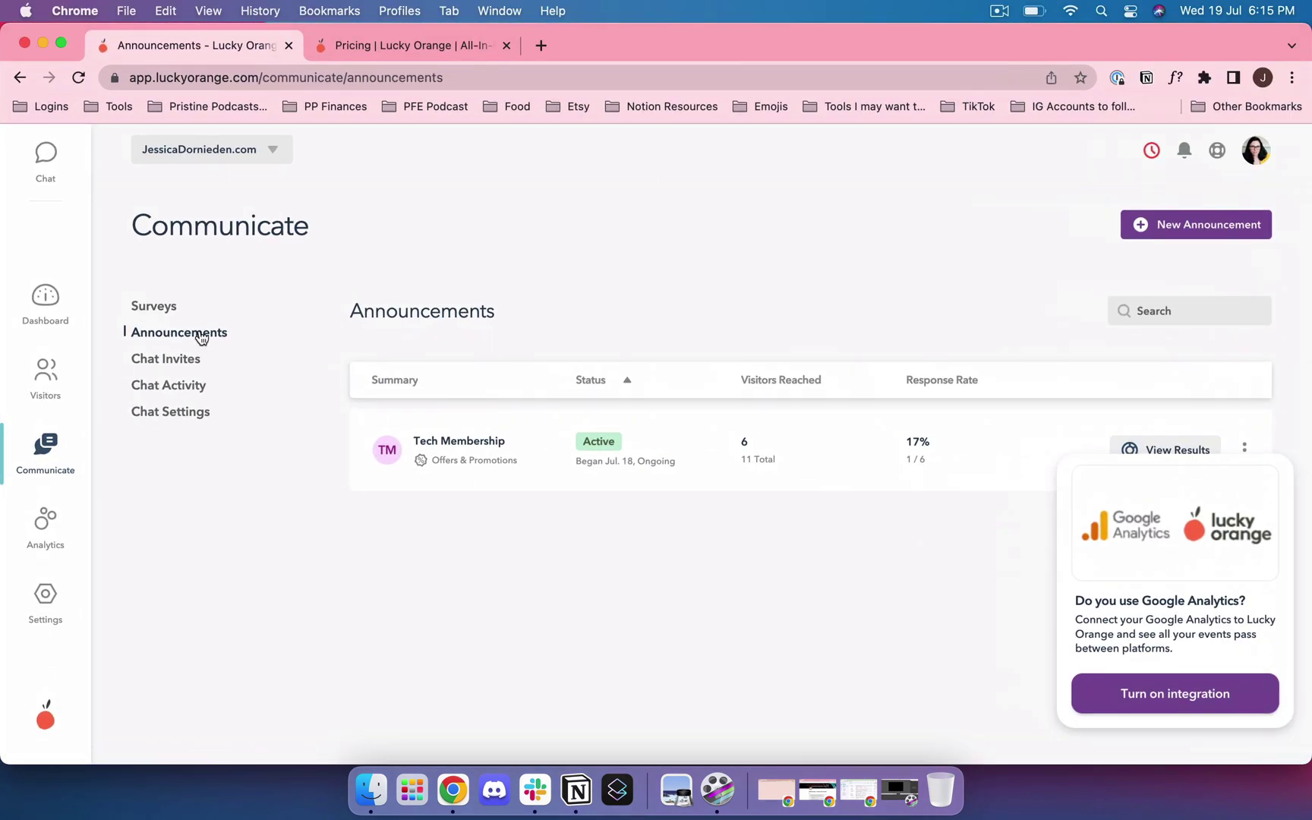
left_click(181, 357)
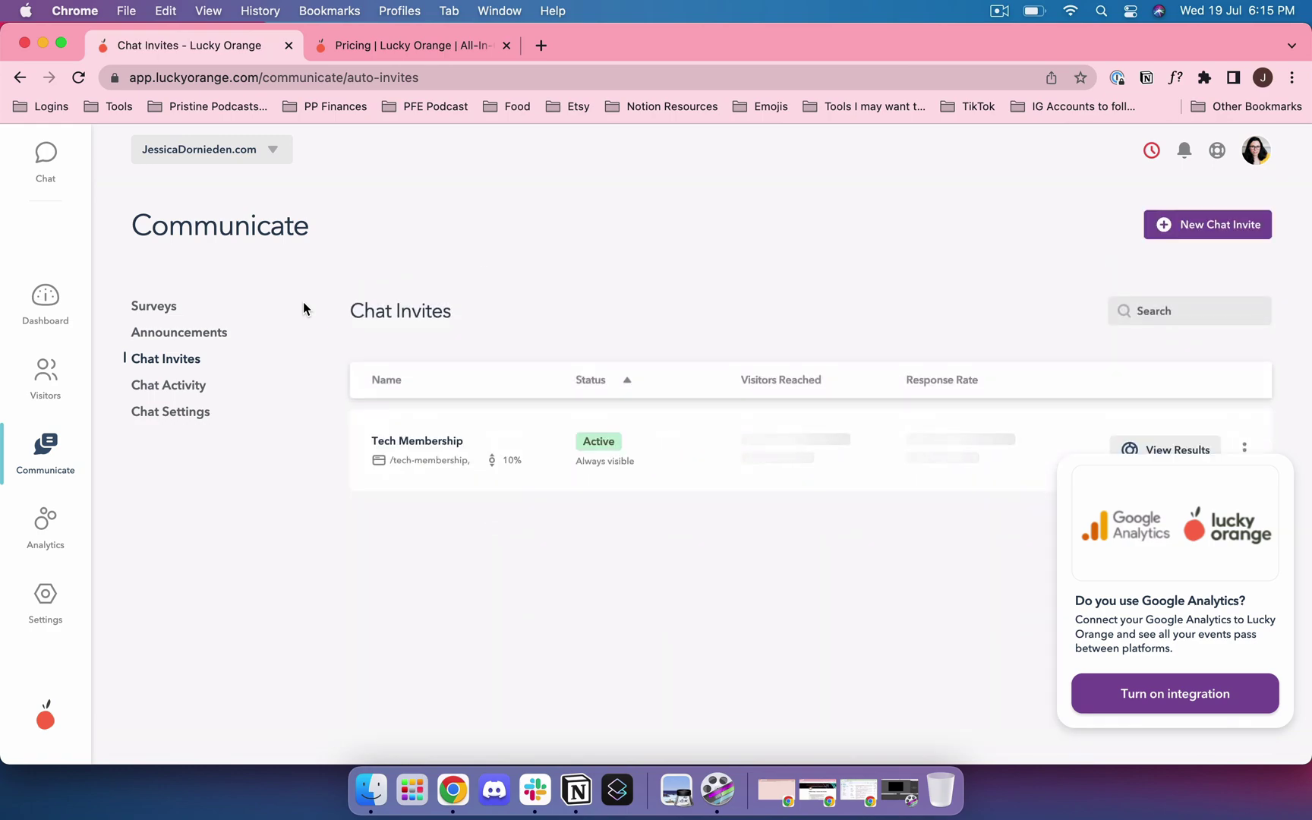
key("ctrl+Up")
- On the Tech Membership page, expand the Chat Anytime widget, read its offline message, then collapse it
left_click(410, 291)
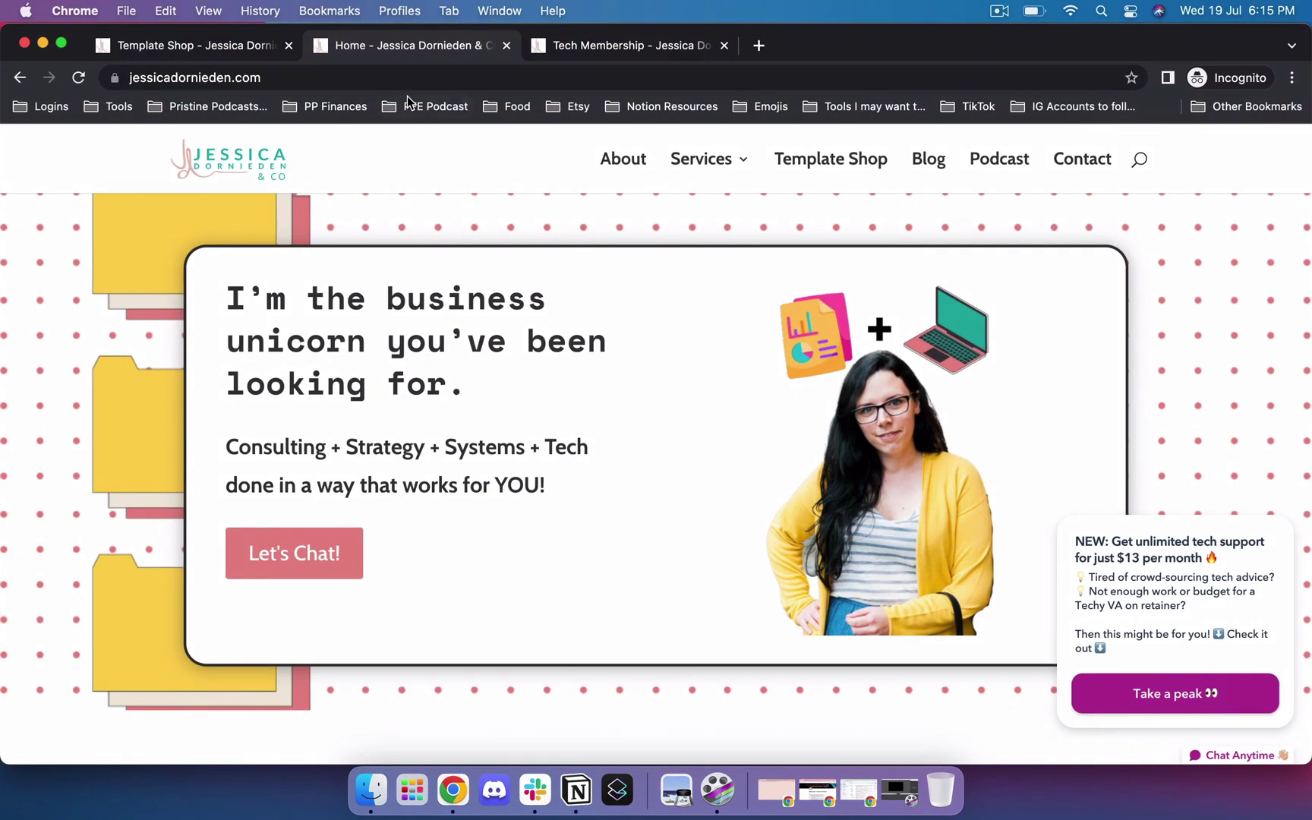
left_click(607, 47)
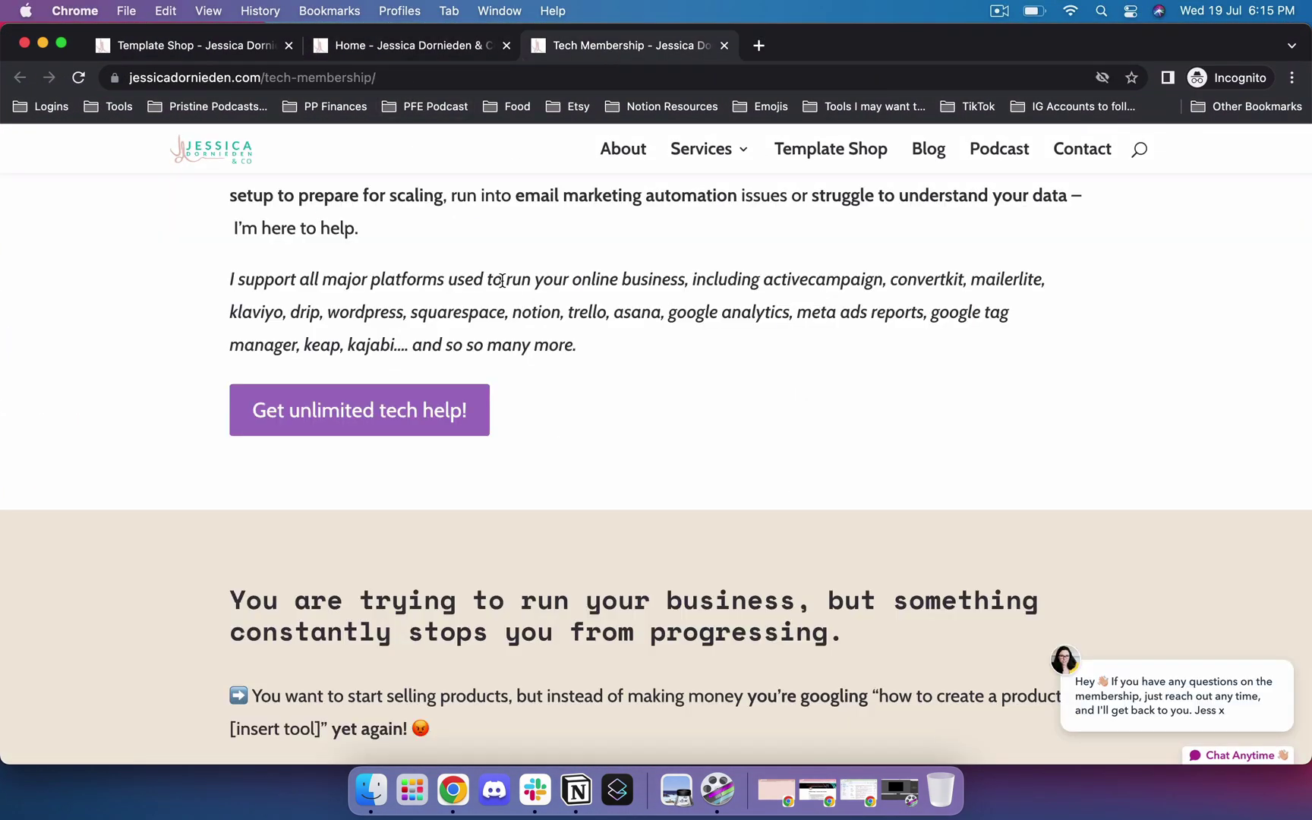
mouse_move(1041, 679)
left_click(1136, 702)
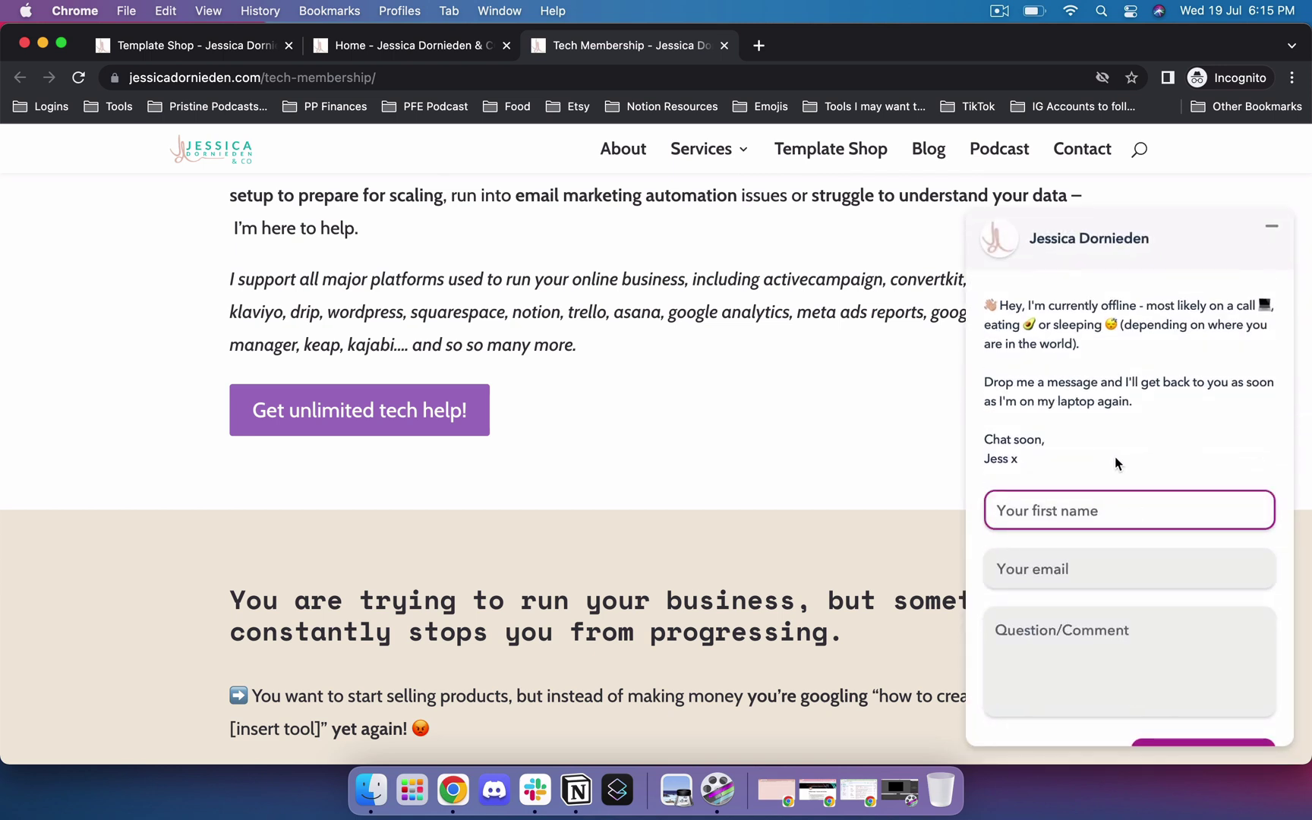
left_click_drag(981, 294, 1045, 456)
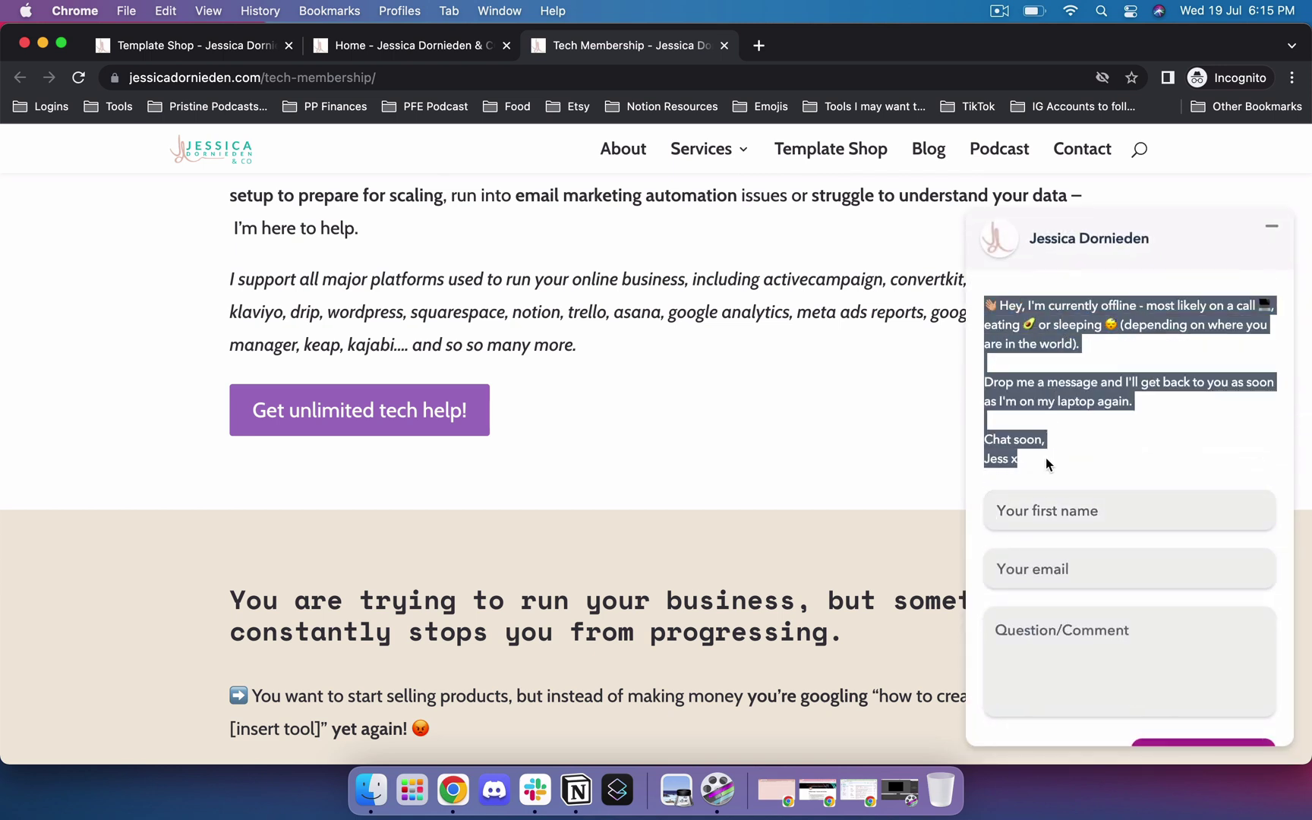
left_click(1271, 226)
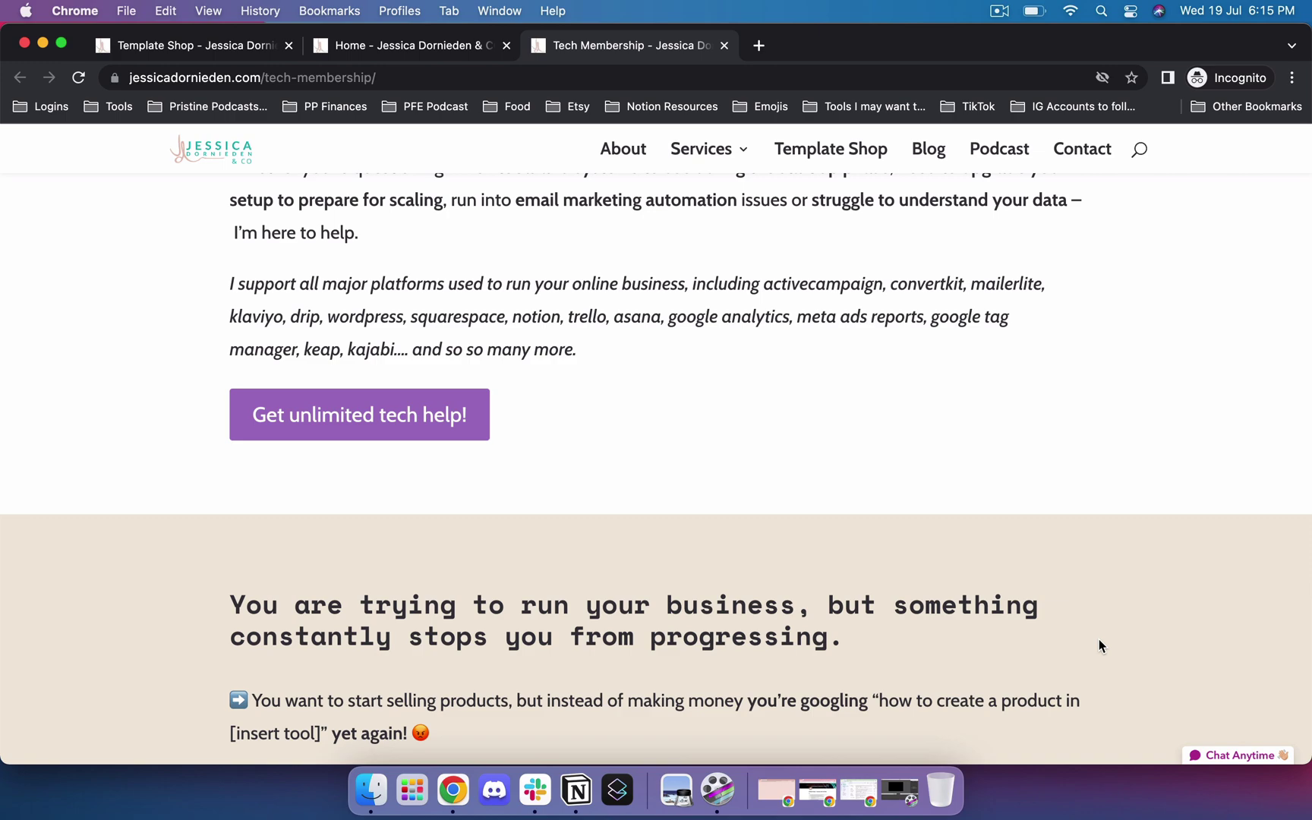
key("ctrl+Up")
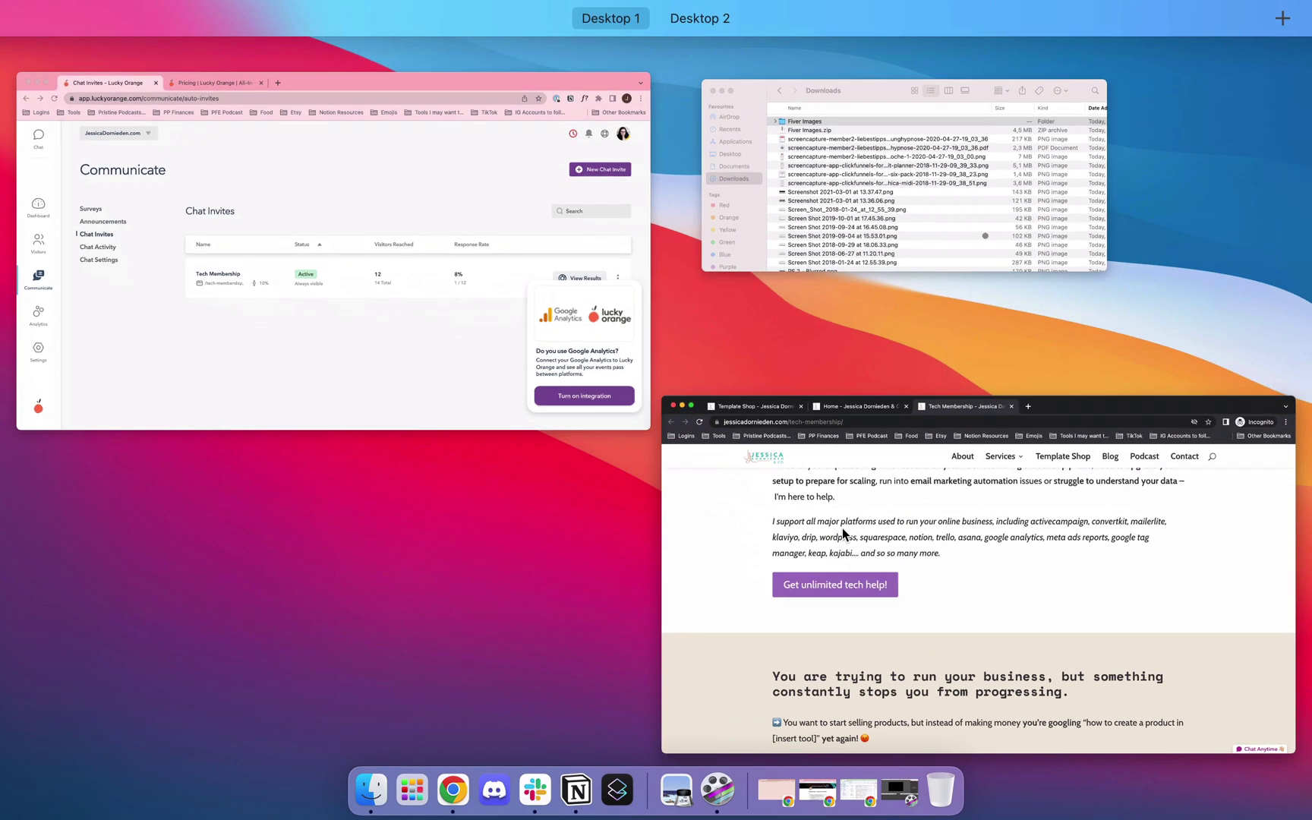
- Close Lucky Orange's Welcome tab and open Chat Activity showing Monday, 12AM and 0 chats per day
left_click(589, 412)
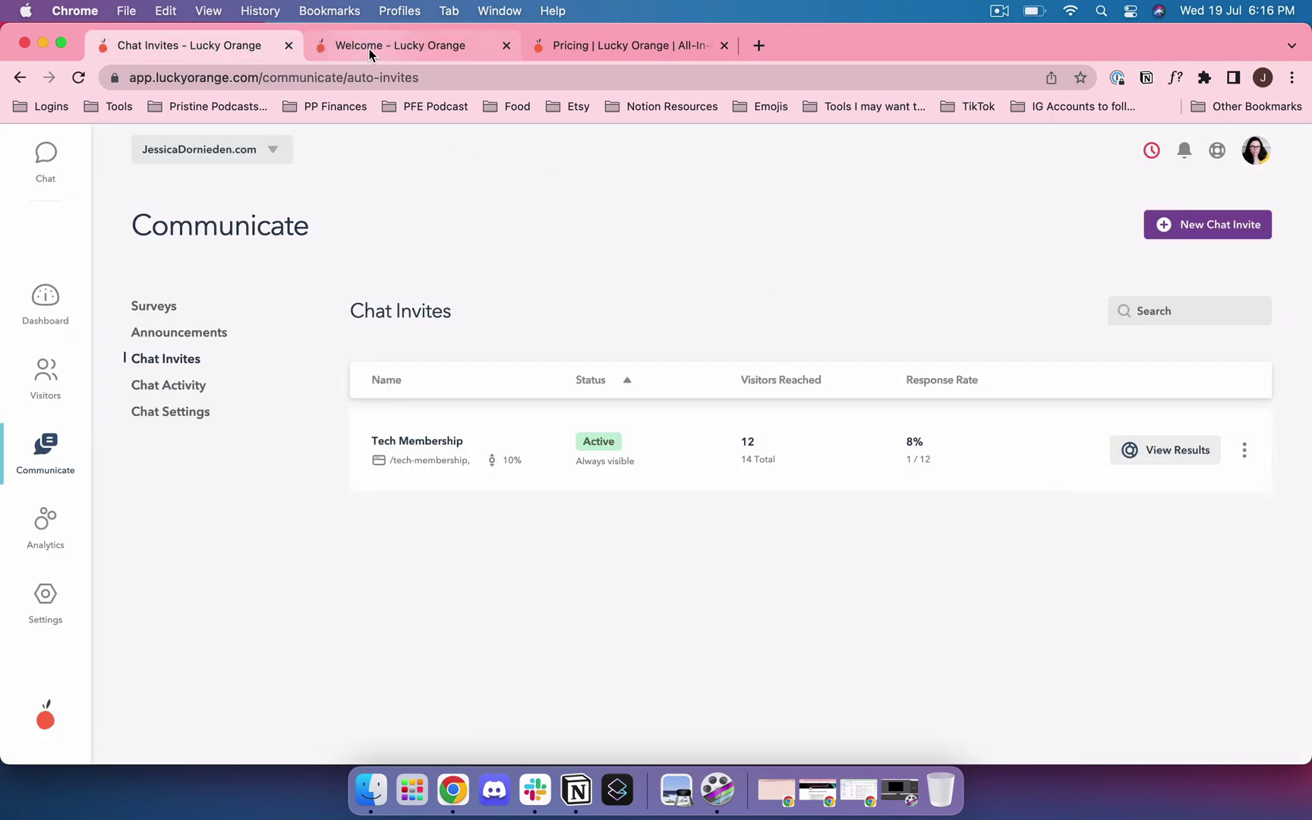
left_click(506, 45)
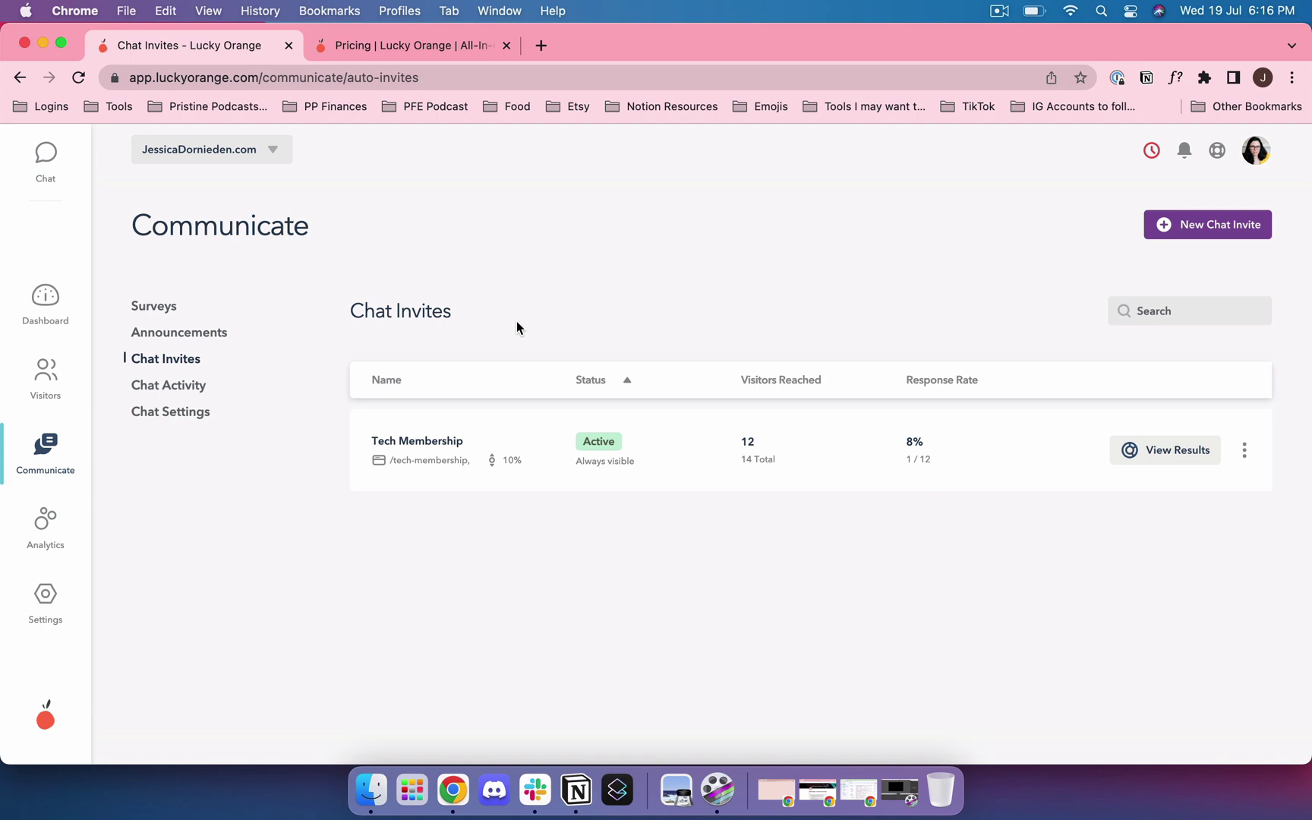
left_click(174, 394)
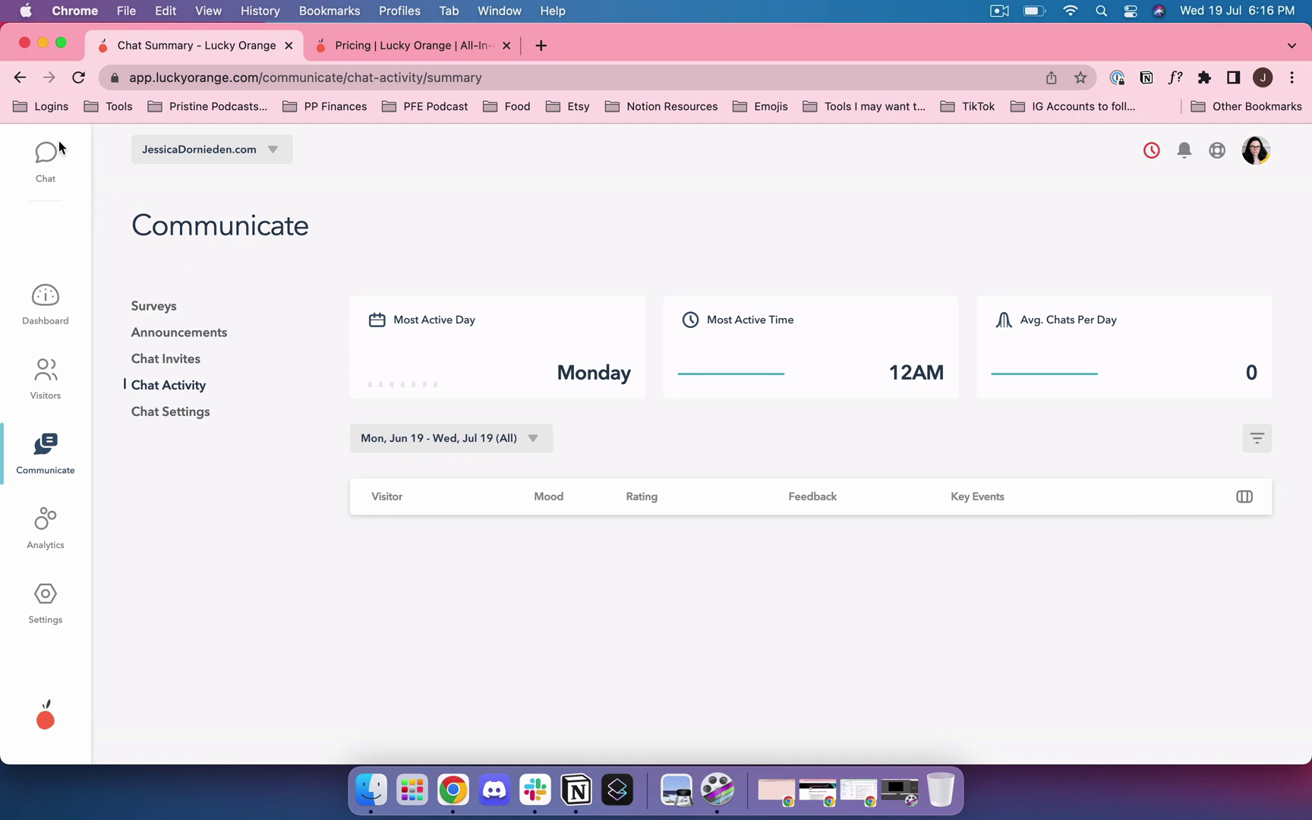
- Check the empty Chat inbox, then hide Lucky Orange, dismiss the site's promo popup and open its chat panel
left_click(44, 156)
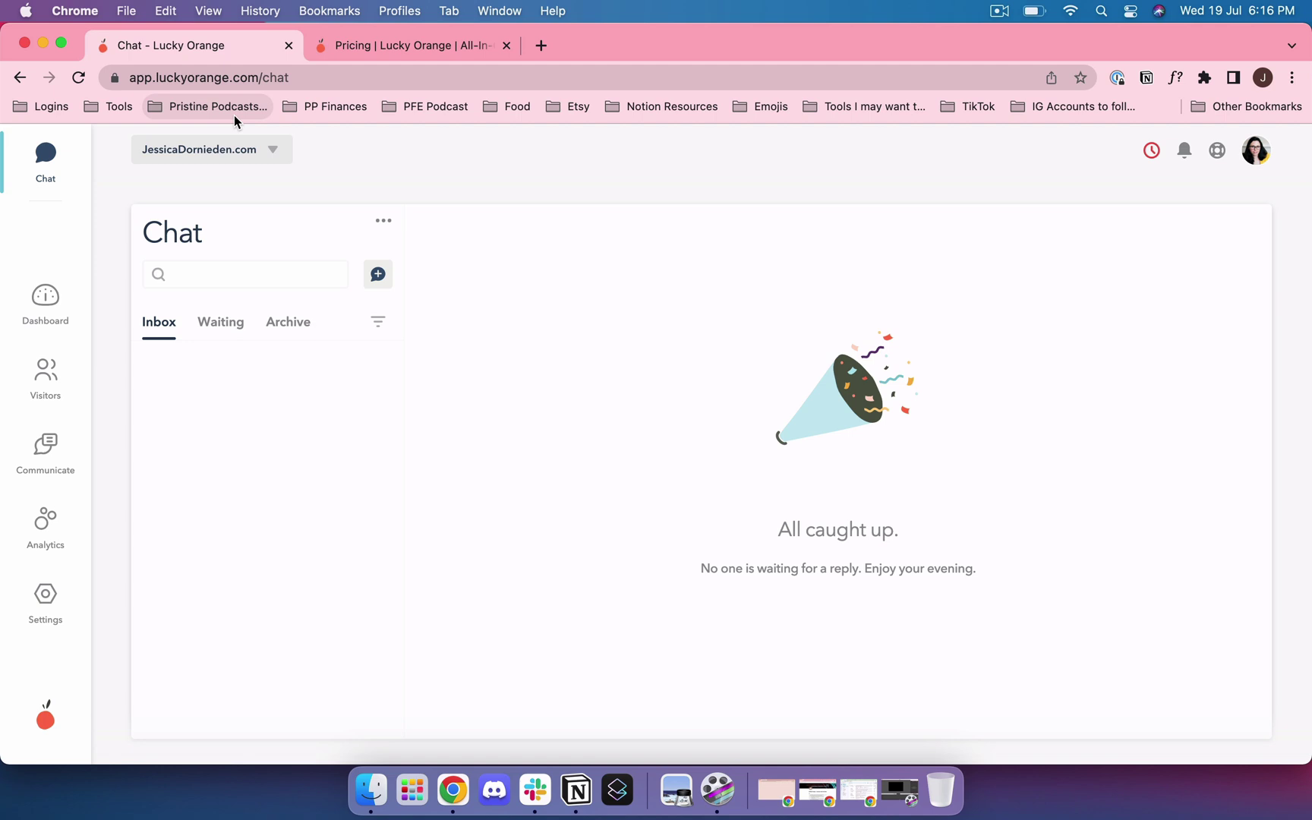
left_click(42, 45)
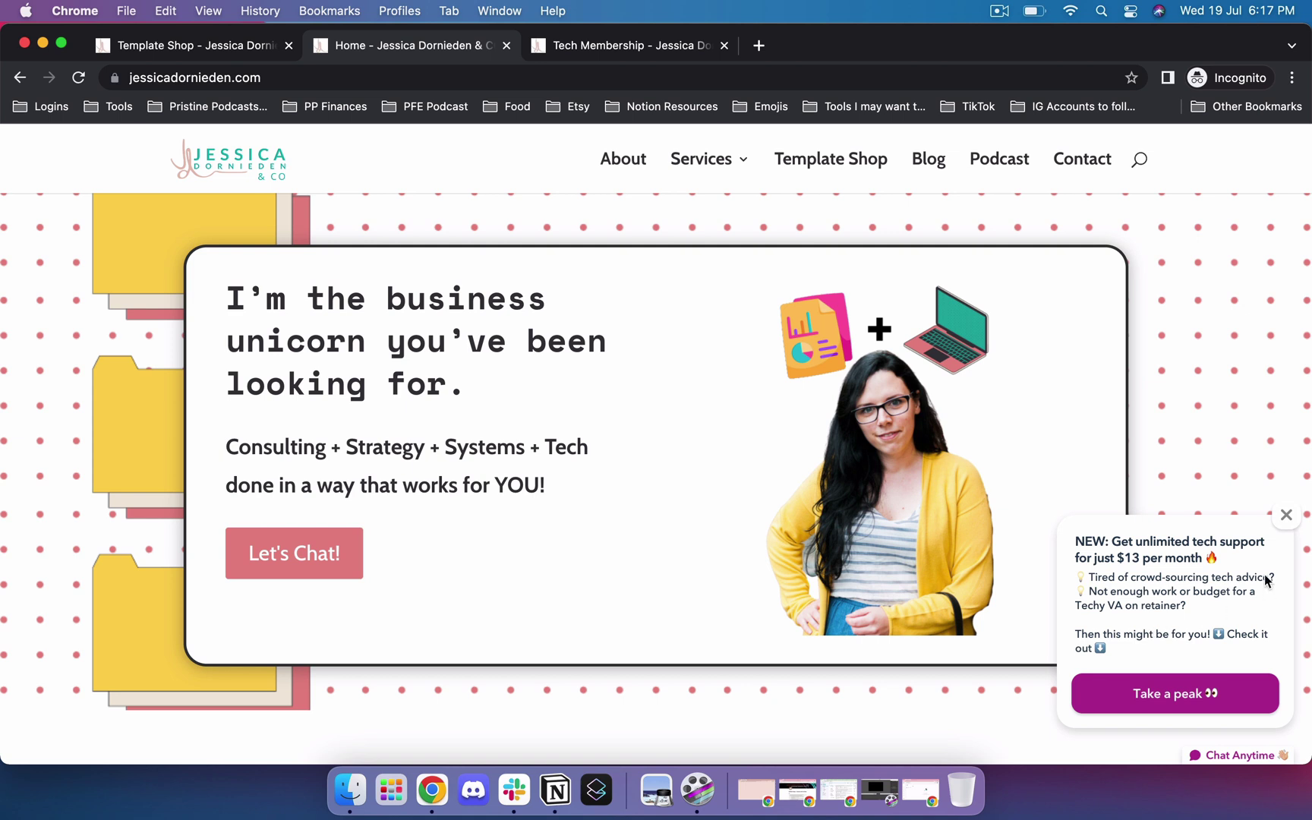
left_click(1286, 514)
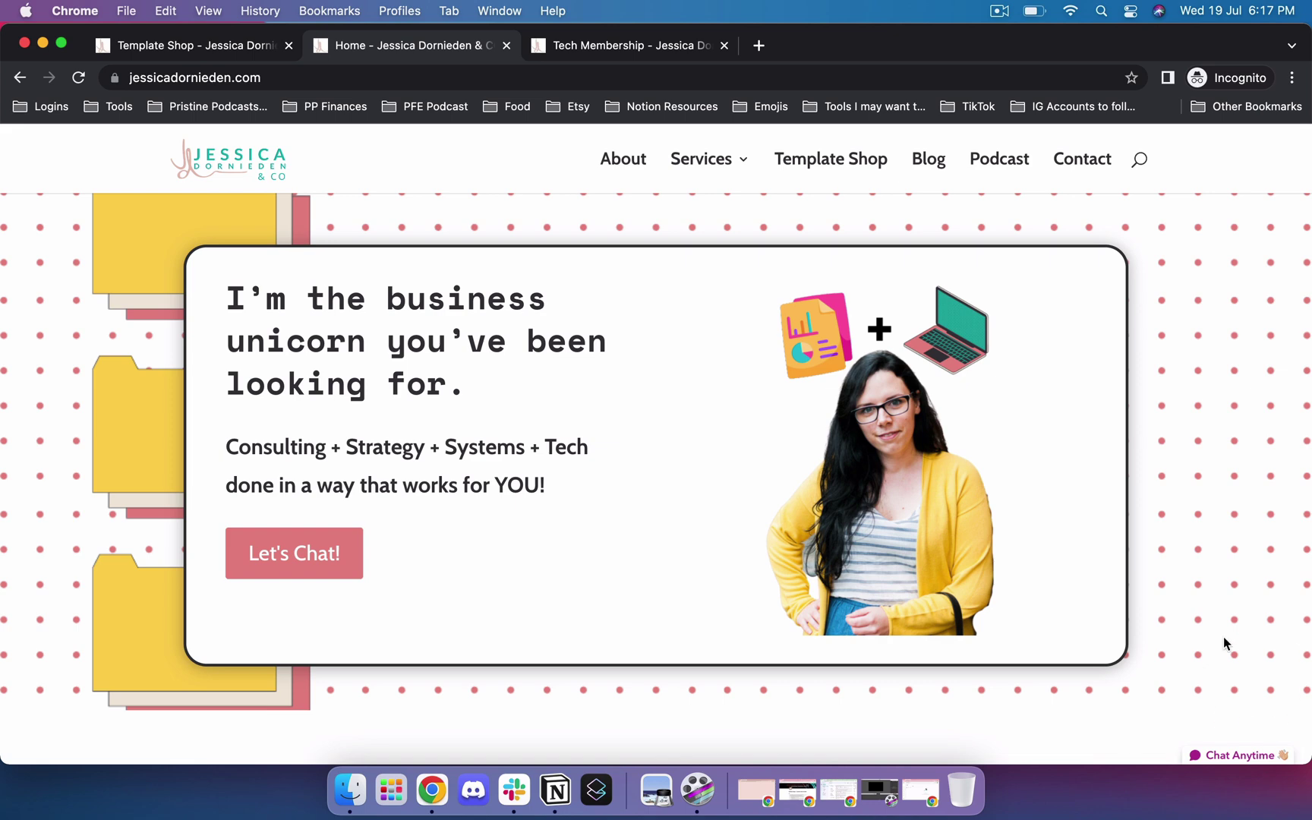
left_click(1223, 762)
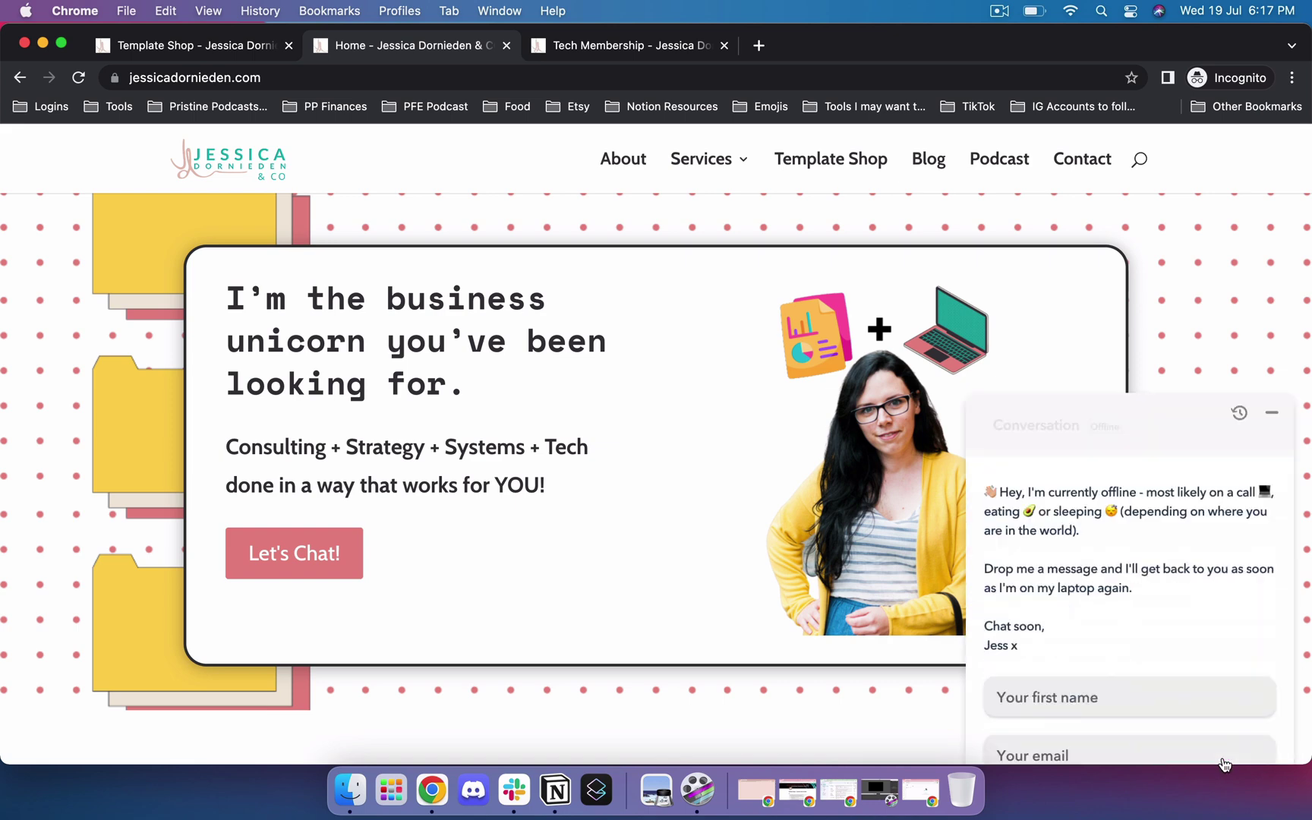
left_click(1277, 231)
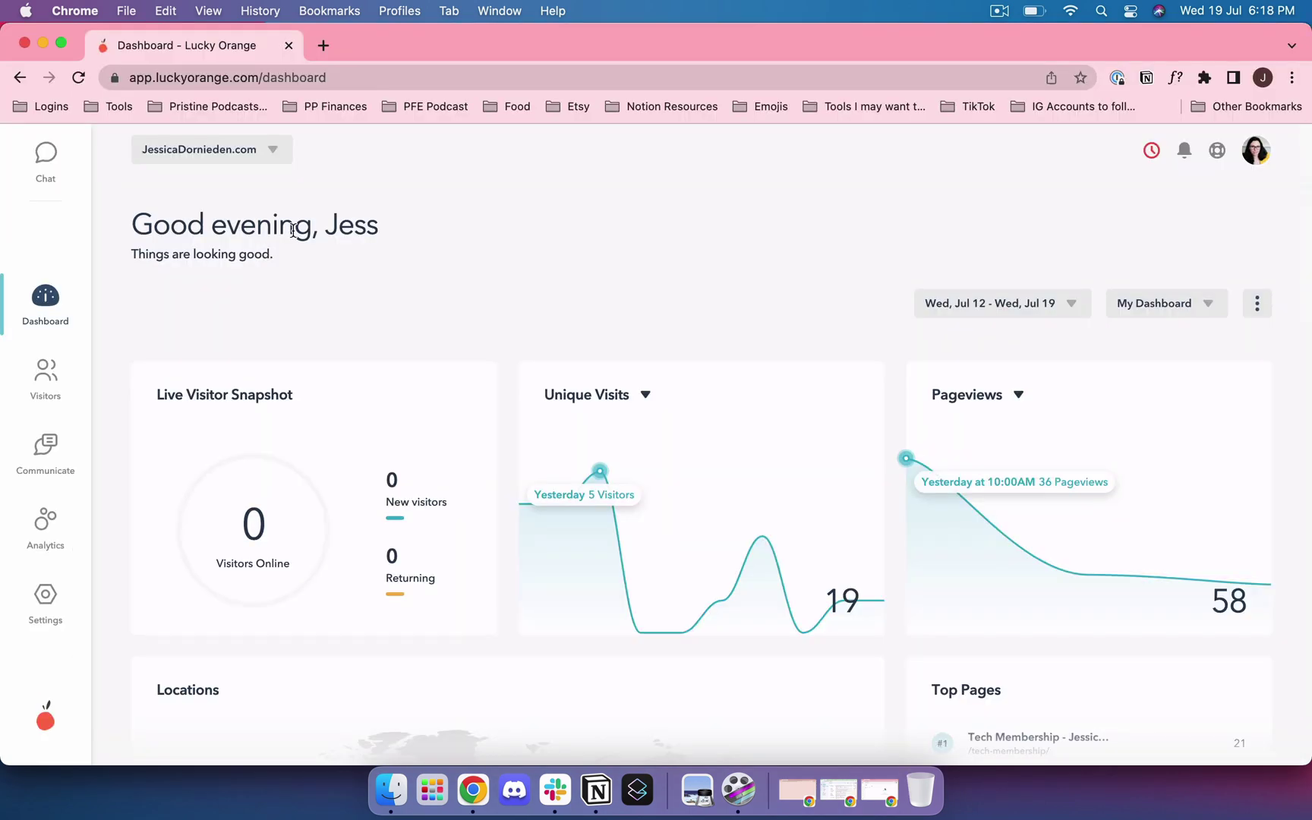